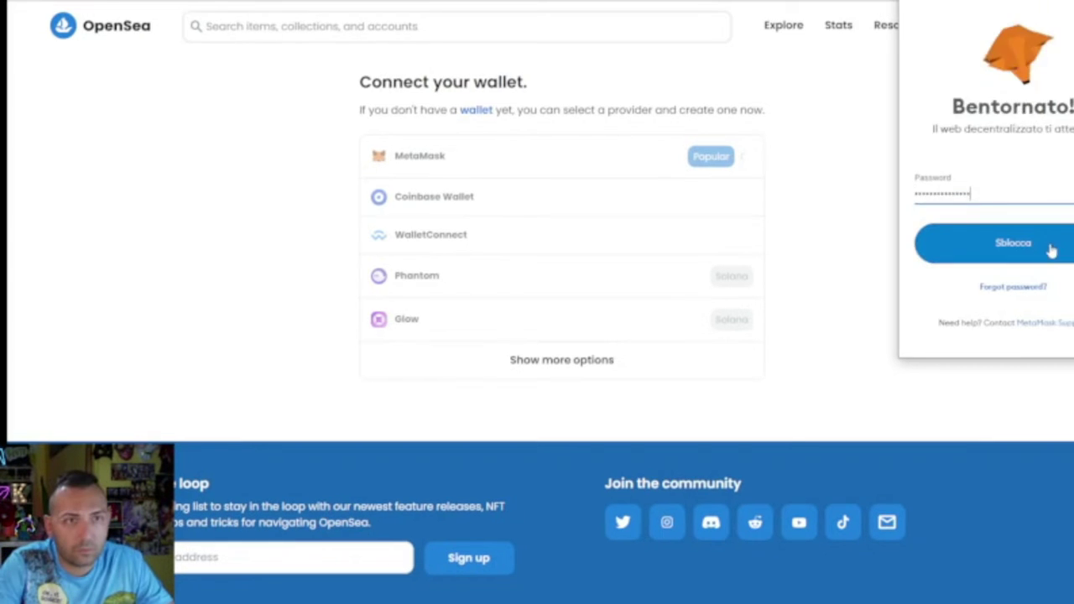
Step: Unlock the MetaMask wallet to sign in, open the kiwyr collection and look over its items
click(1048, 246)
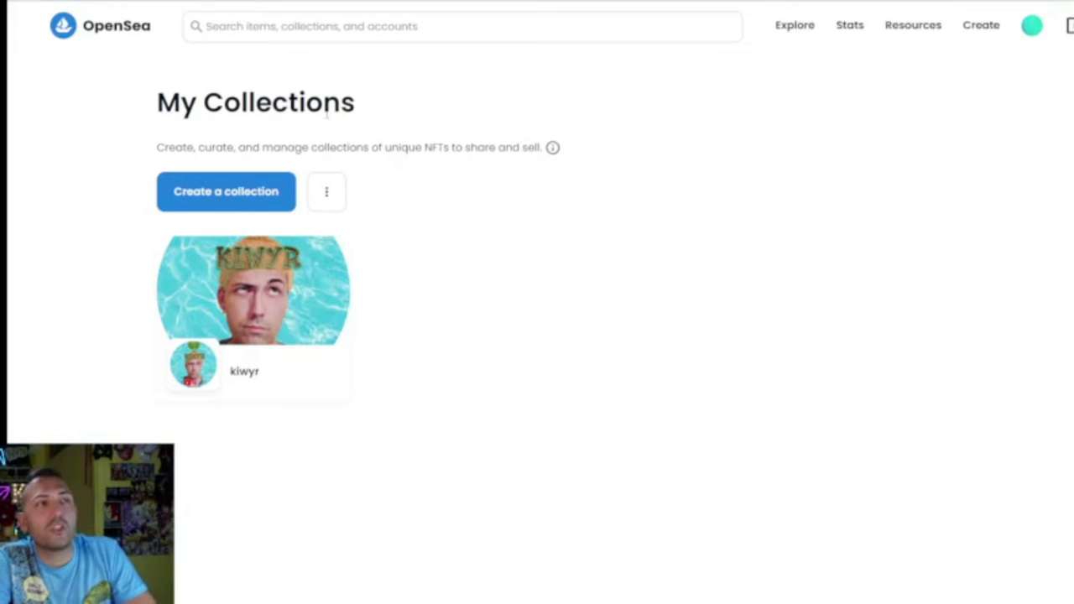
click(325, 313)
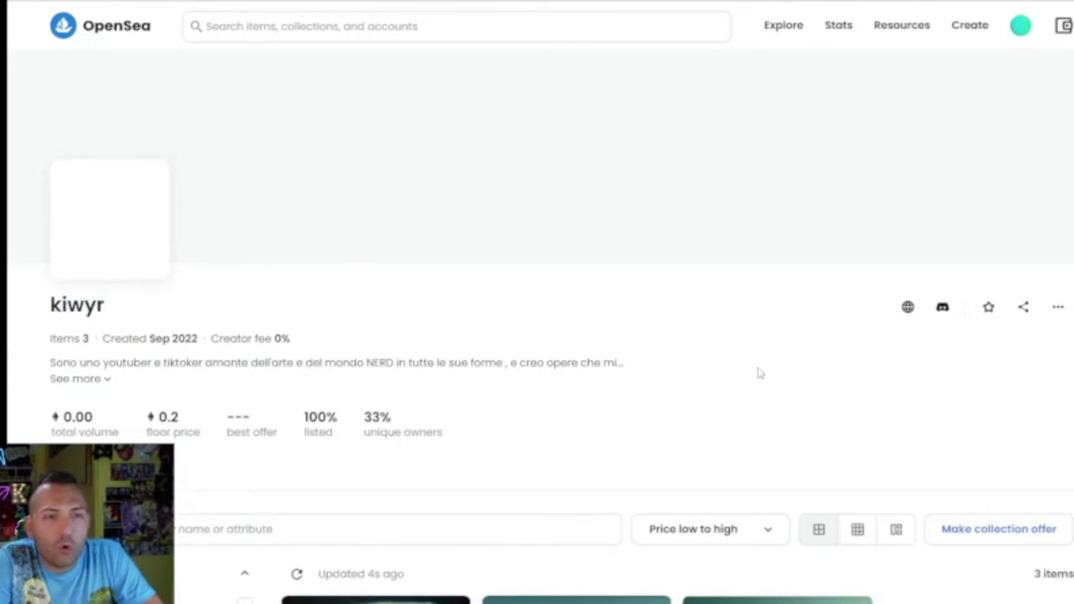
scroll(762, 376, down, 3)
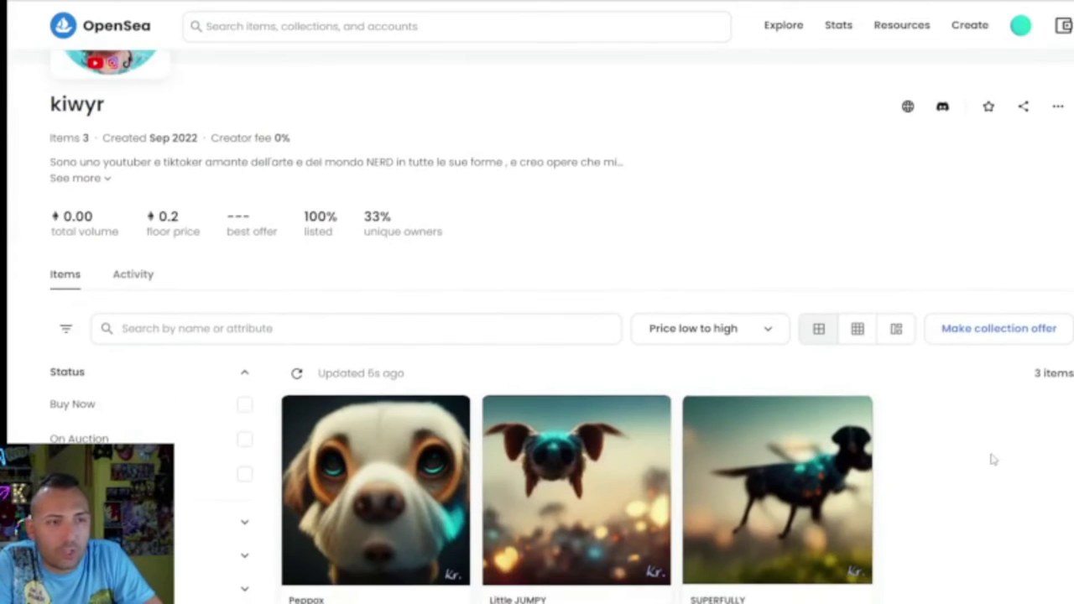
scroll(993, 460, up, 1)
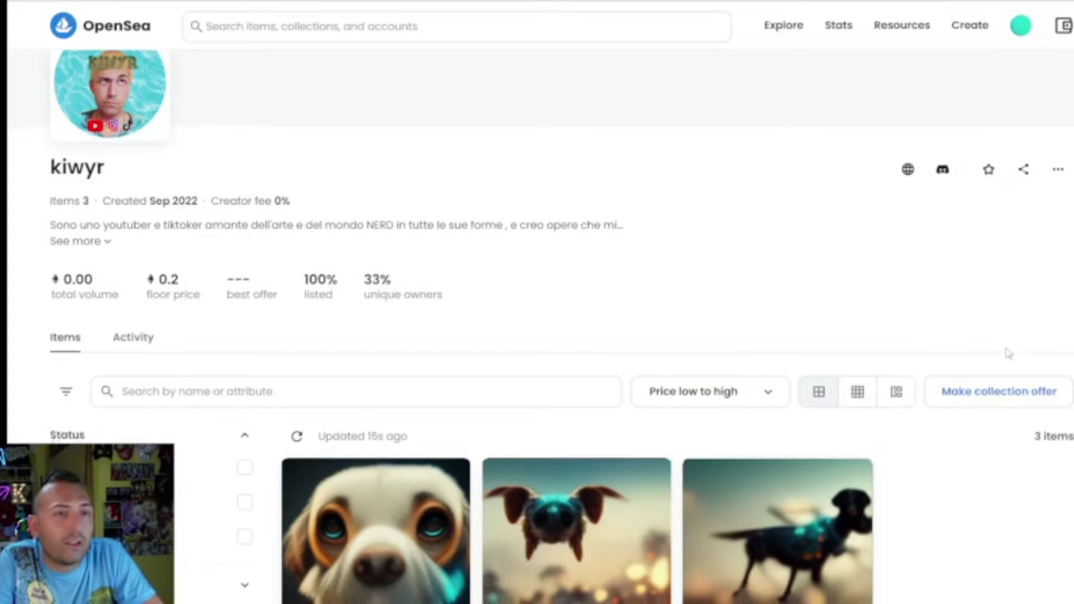
scroll(1007, 420, down, 4)
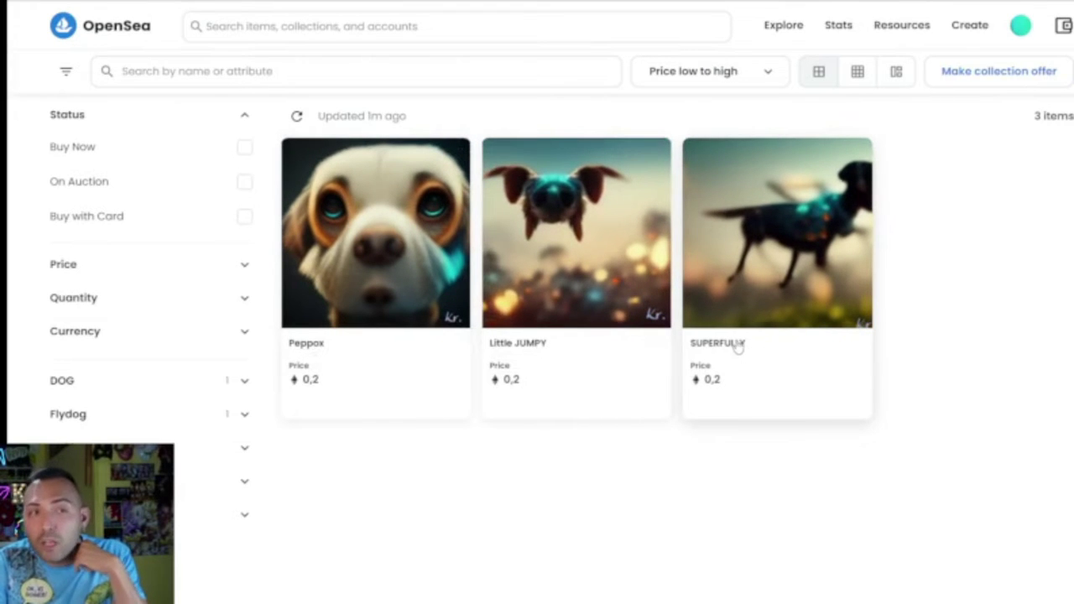
Step: Open the SUPERFULLY item and examine its price, description, properties, offers and item activity
click(800, 285)
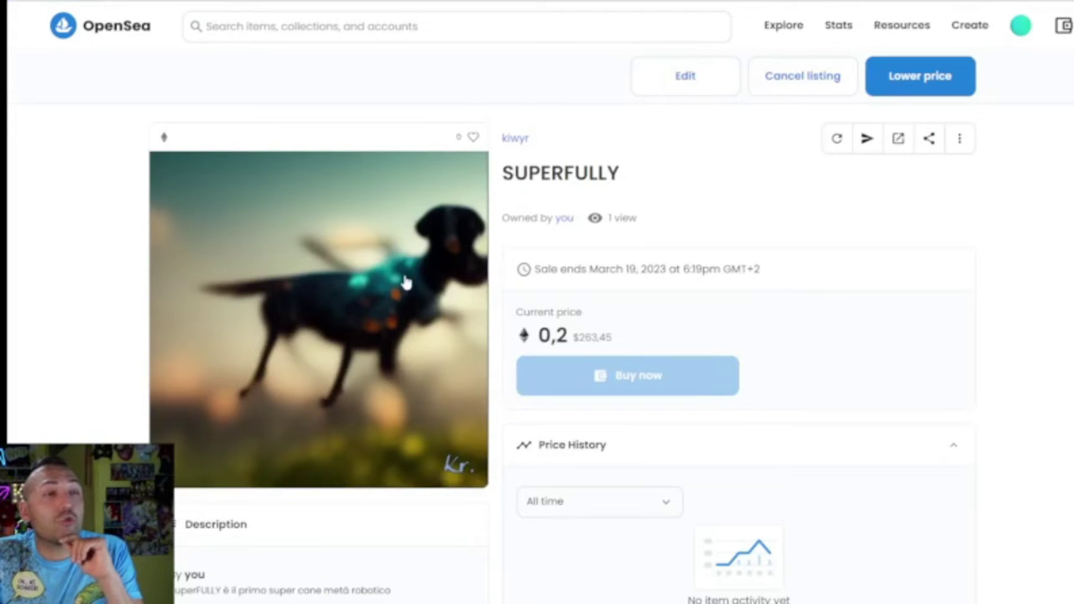
scroll(414, 427, down, 3)
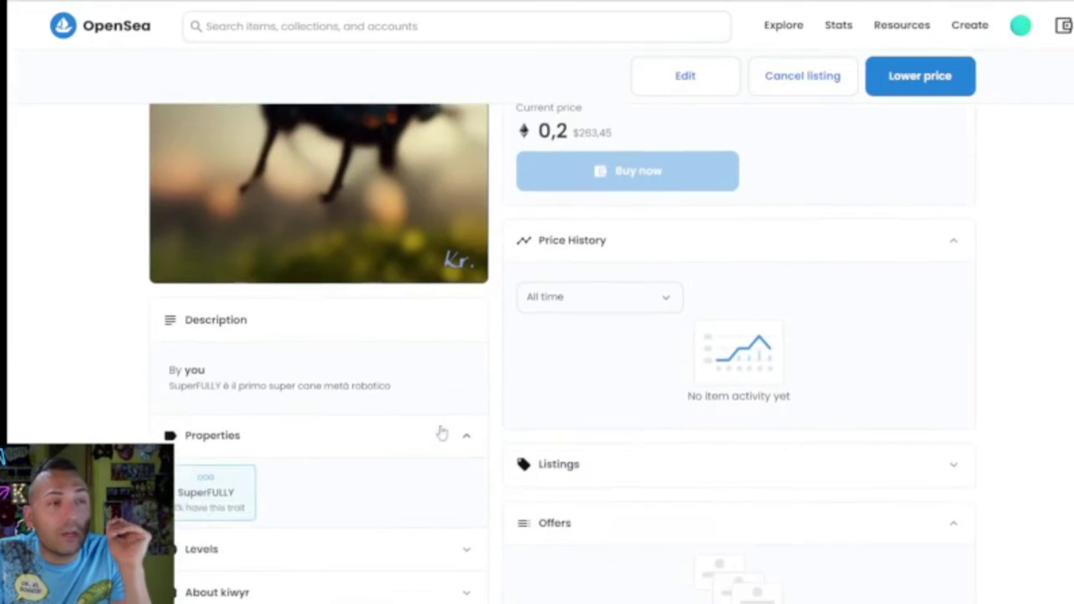
scroll(390, 329, up, 3)
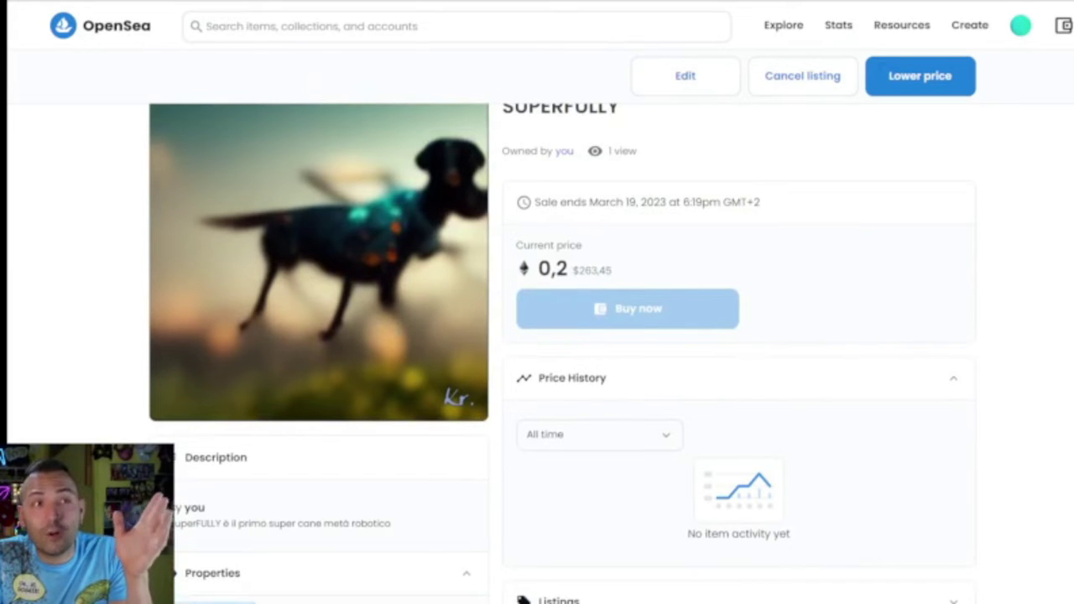
scroll(537, 336, down, 1)
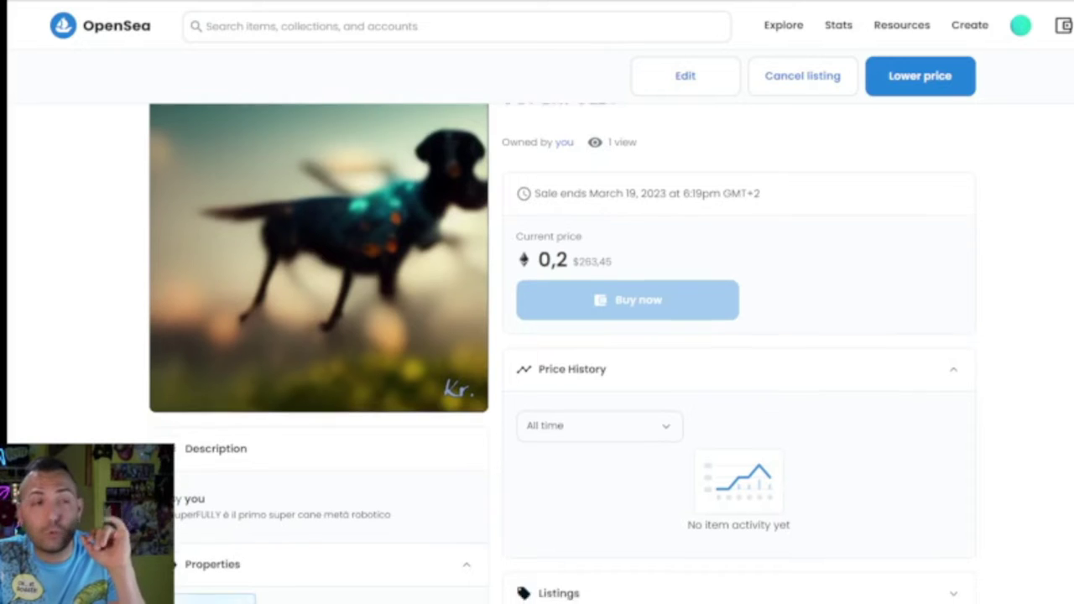
scroll(537, 335, down, 4)
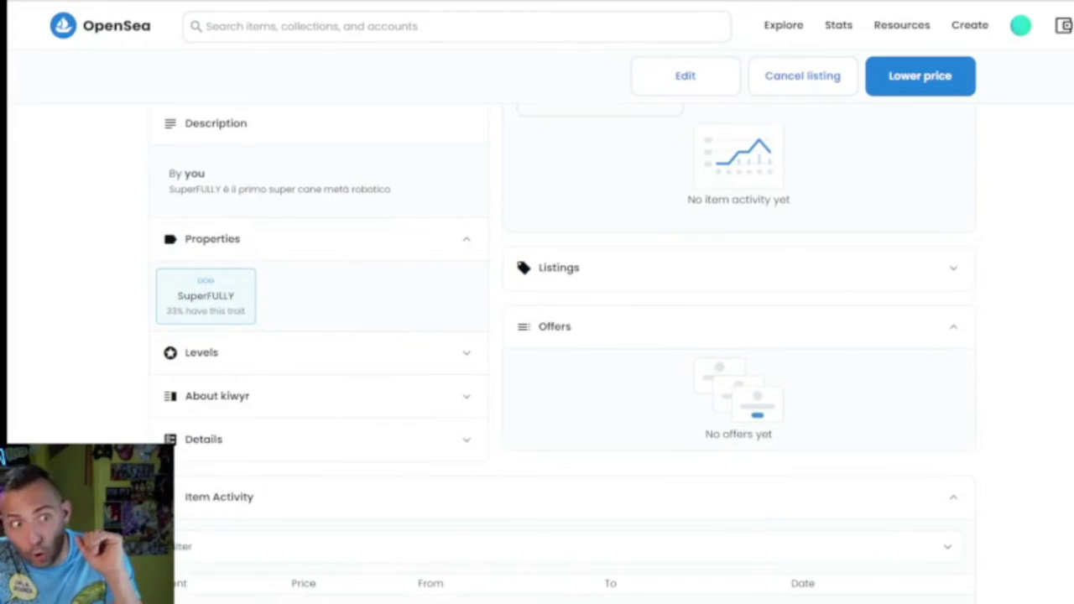
scroll(676, 383, down, 3)
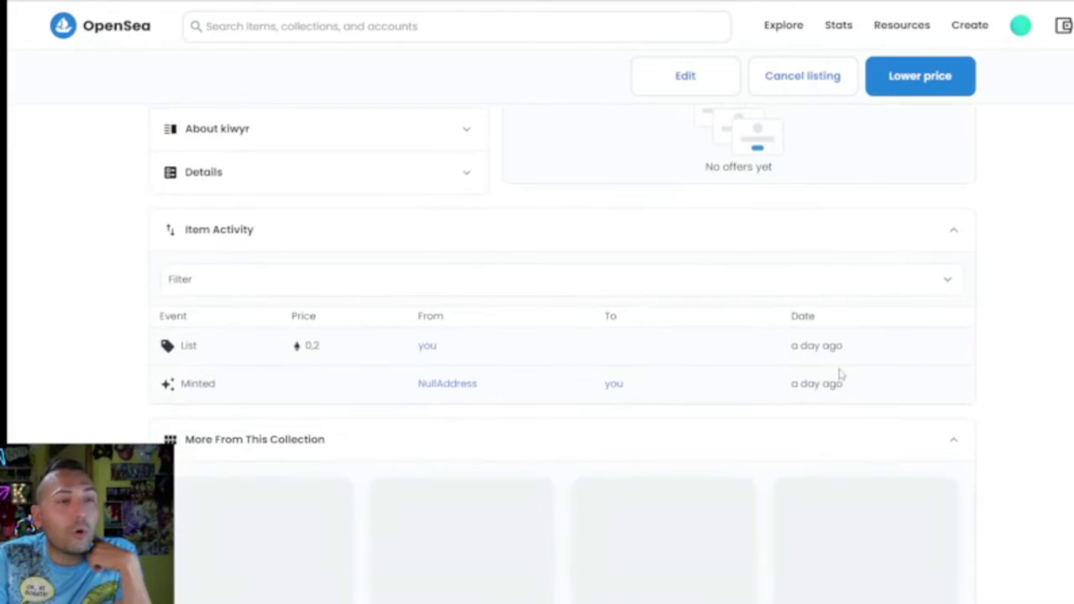
scroll(282, 200, down, 1)
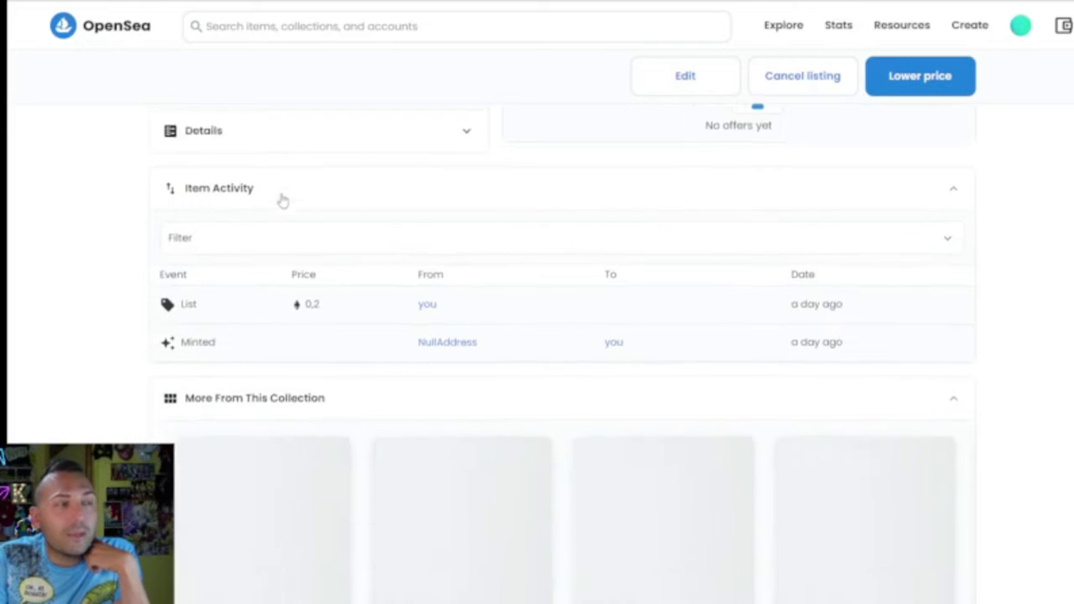
scroll(372, 304, down, 3)
scroll(383, 277, up, 4)
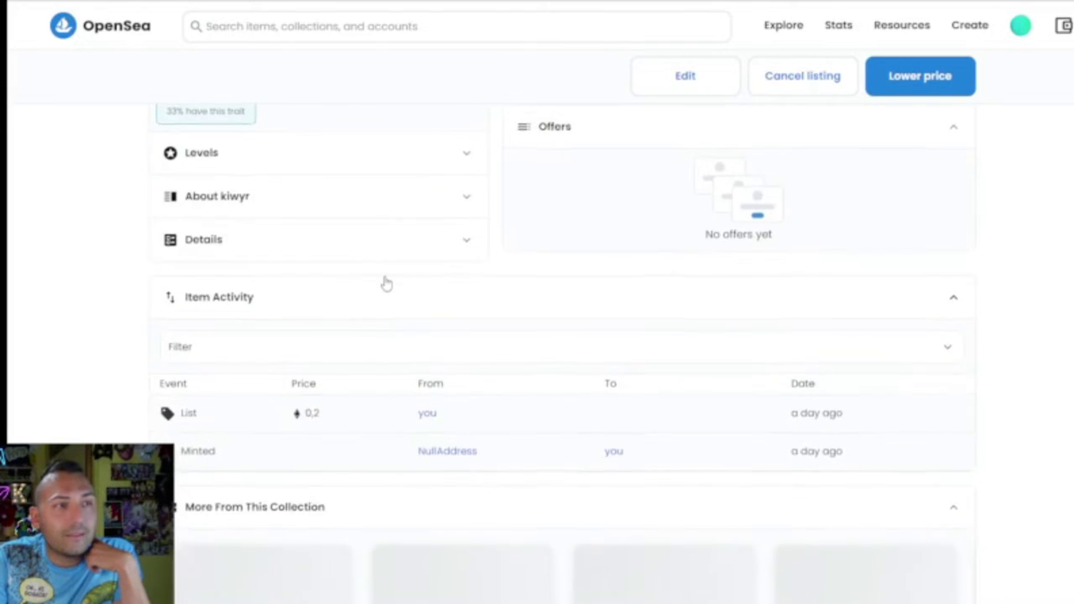
scroll(385, 283, up, 5)
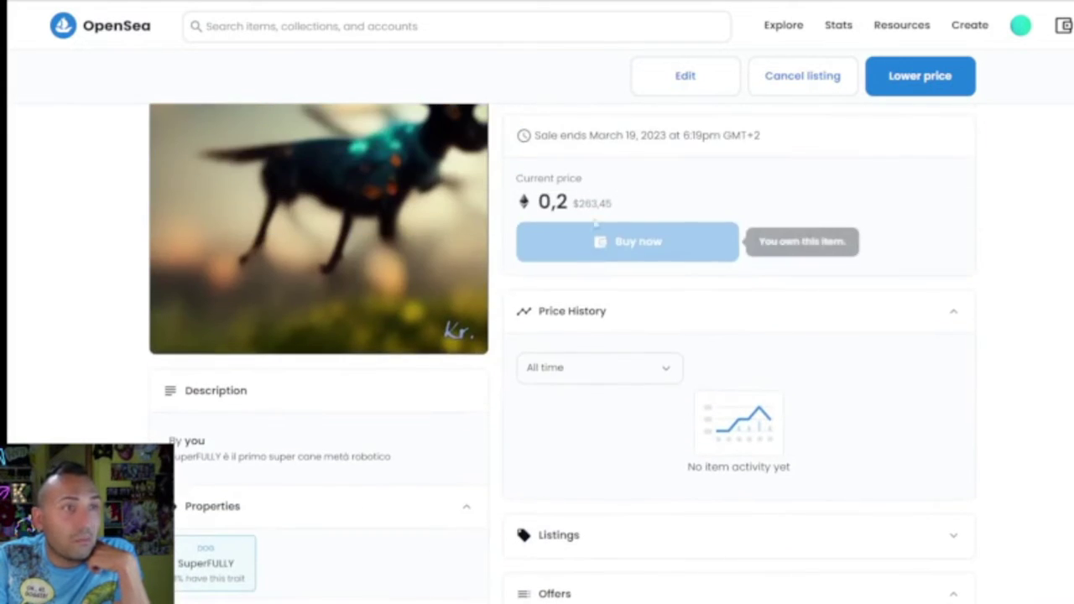
scroll(663, 231, up, 2)
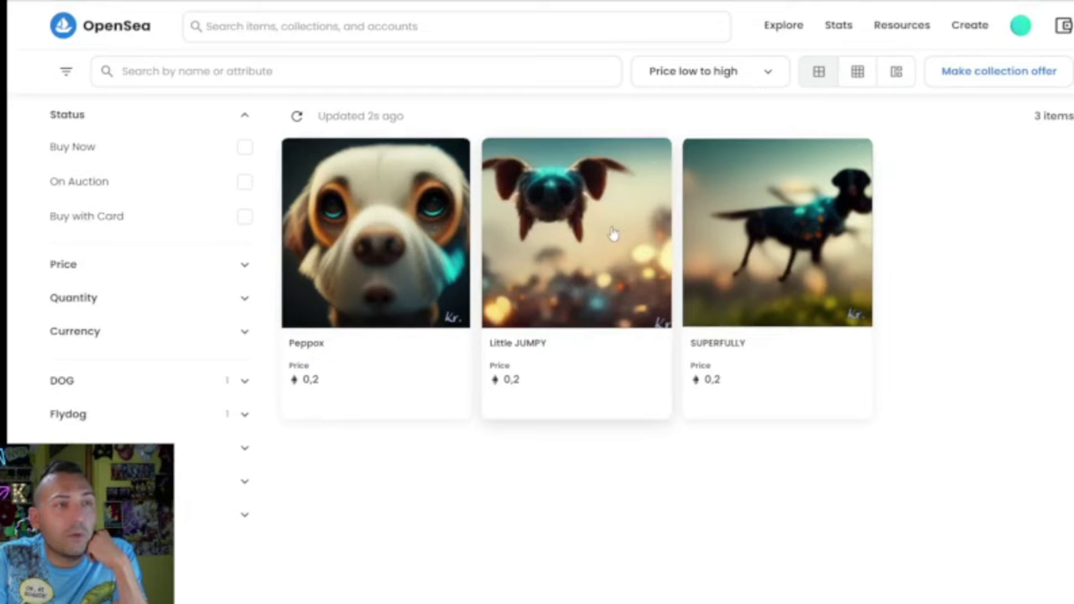
Step: Review the Little JUMPY item's details, return to the collection and review the Peppox item
click(613, 233)
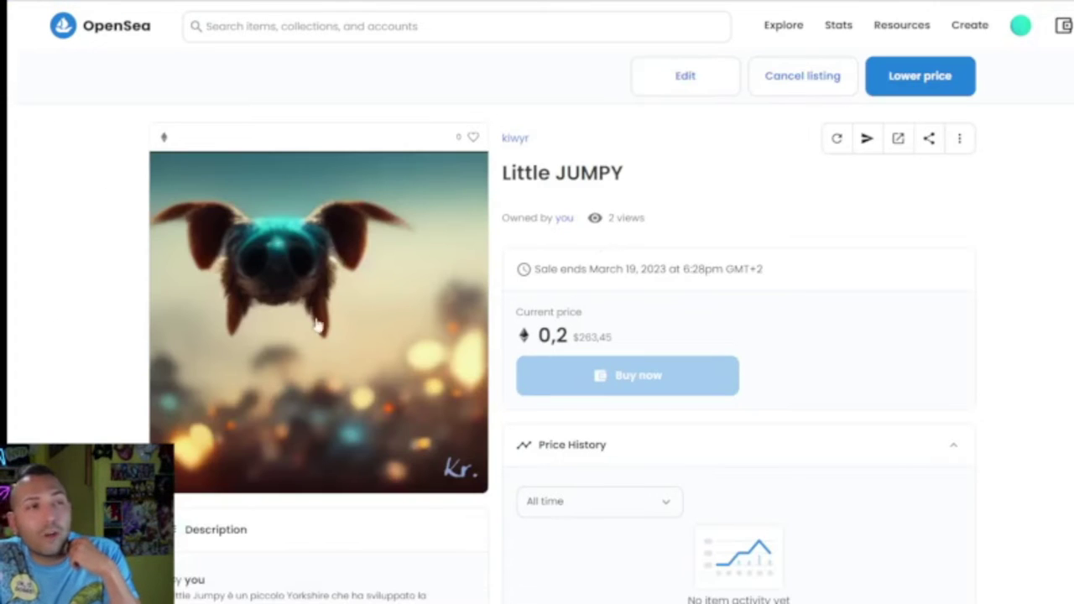
scroll(336, 411, down, 2)
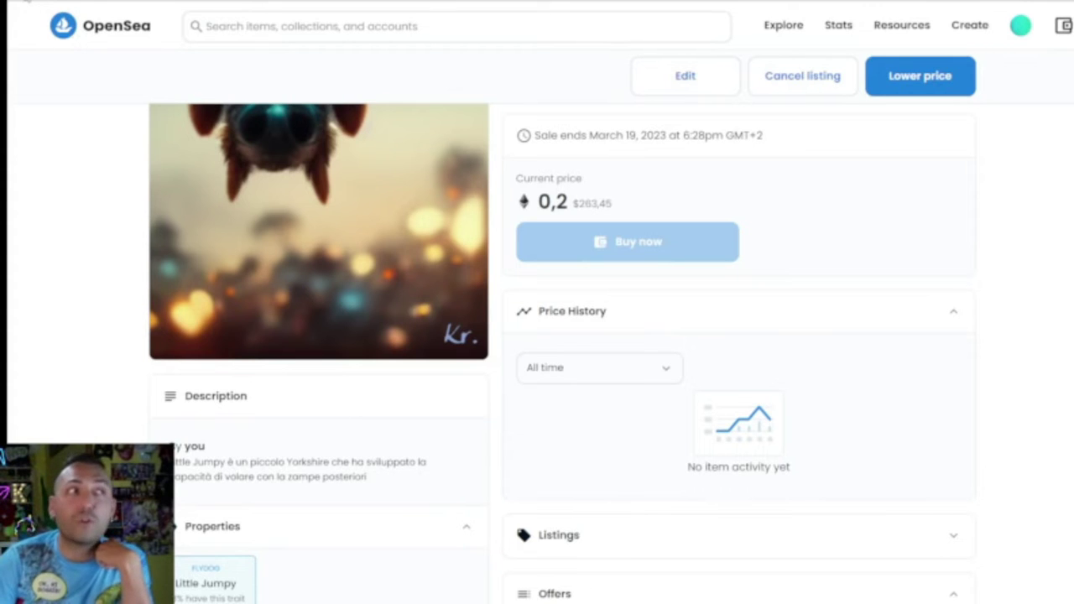
click(18, 3)
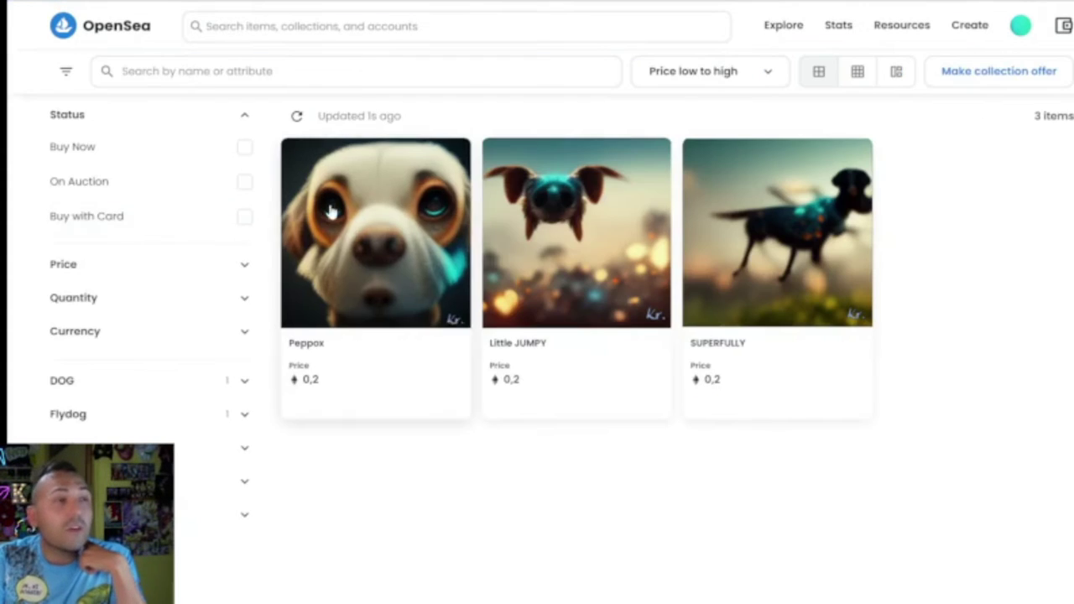
click(348, 215)
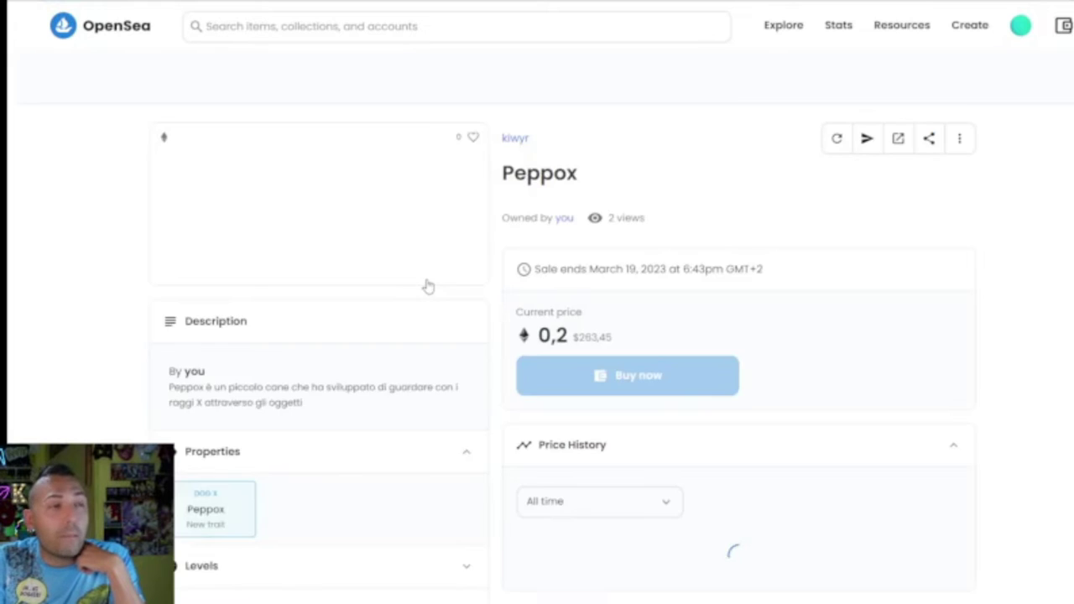
scroll(791, 410, down, 2)
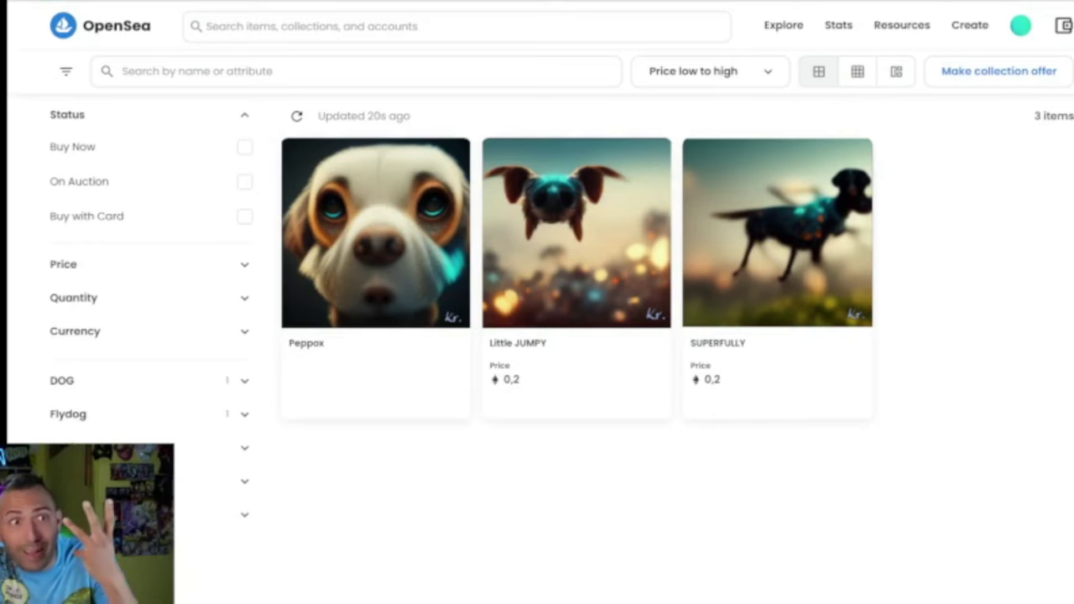
Step: Start adding a new item to the kiwyr collection
mouse_move(770, 34)
scroll(990, 204, up, 4)
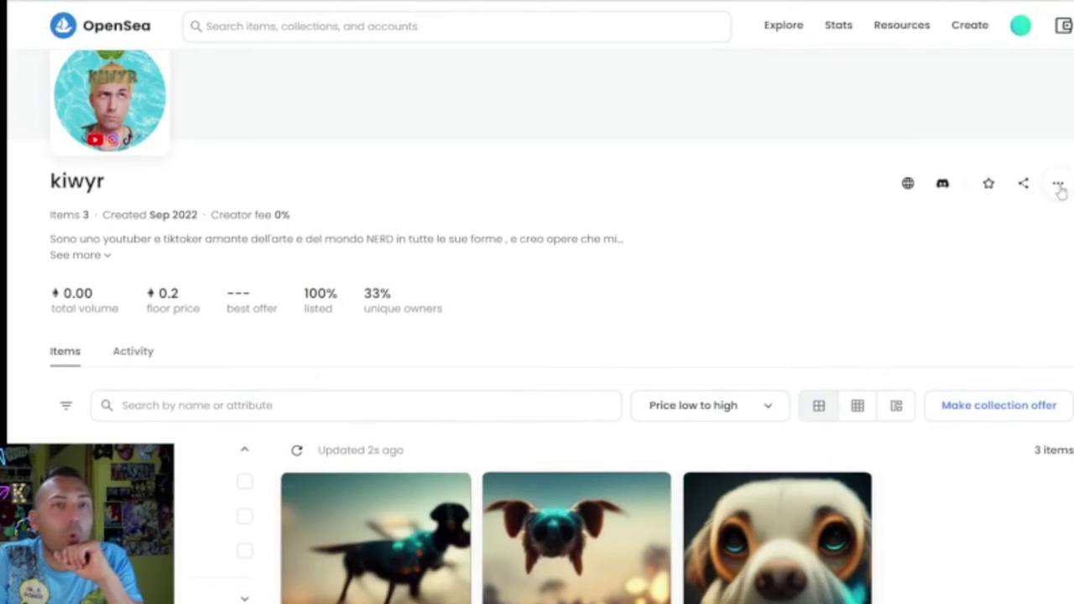
click(1058, 186)
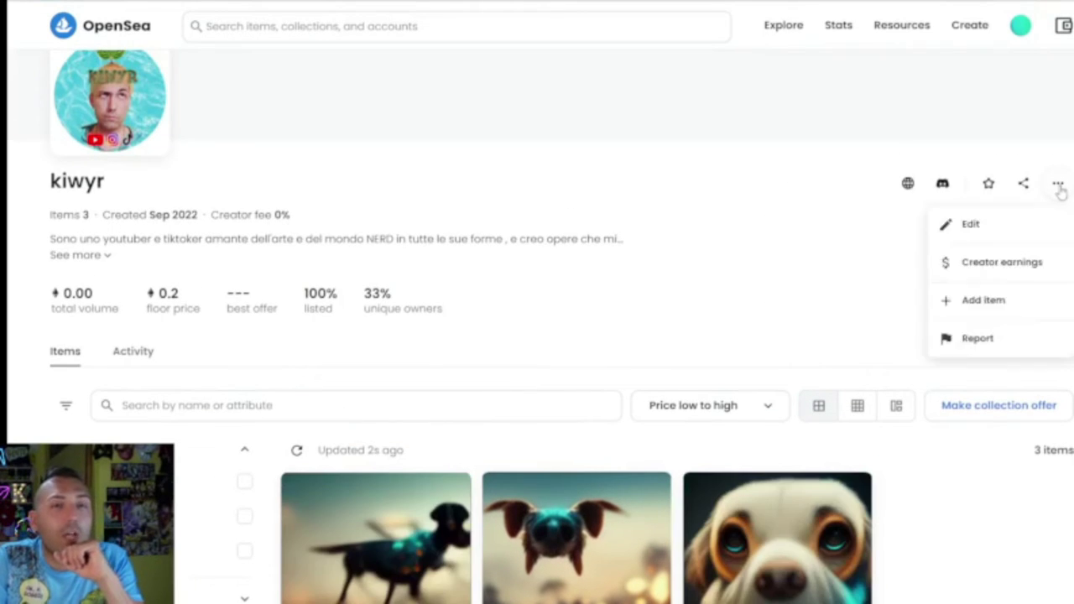
click(1013, 309)
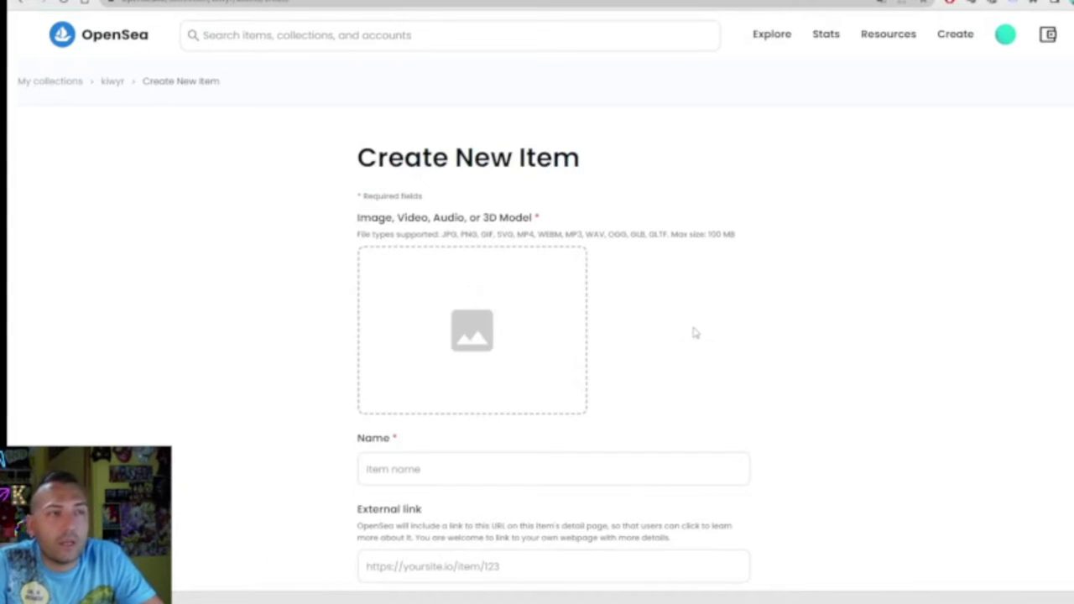
Step: Upload the video file Pixaloop_21_09_2022_15_57_58_0790000 as the new item's media
scroll(693, 333, down, 3)
scroll(635, 302, up, 3)
click(508, 332)
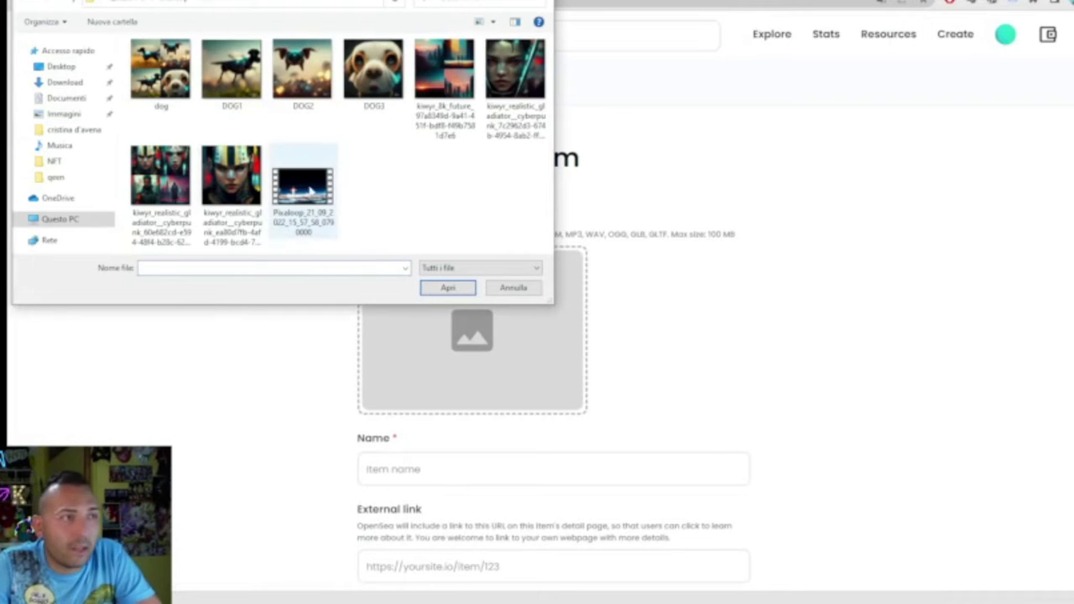
click(317, 192)
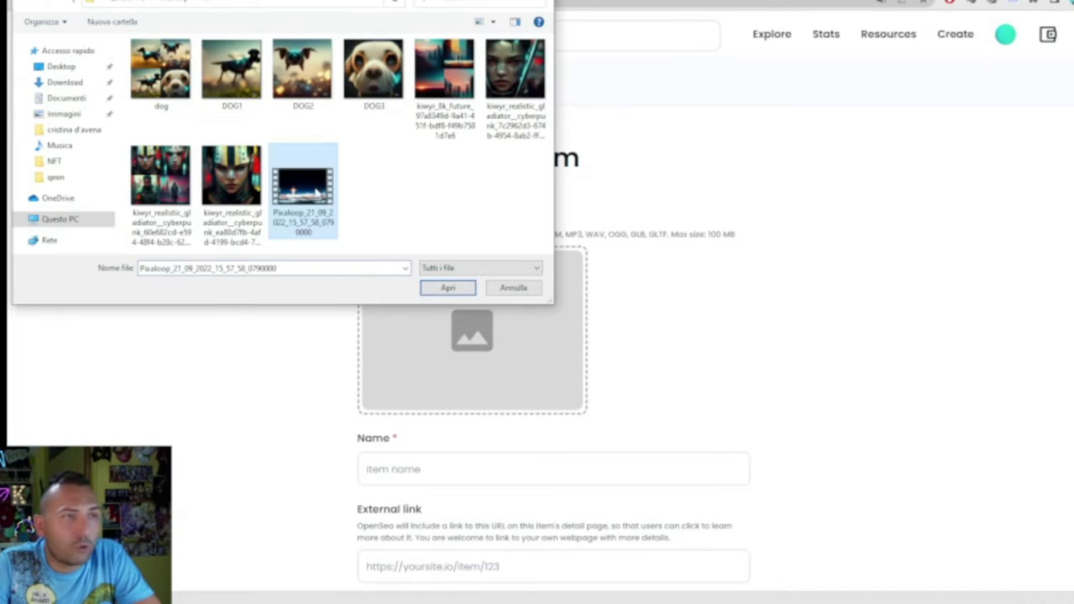
click(448, 288)
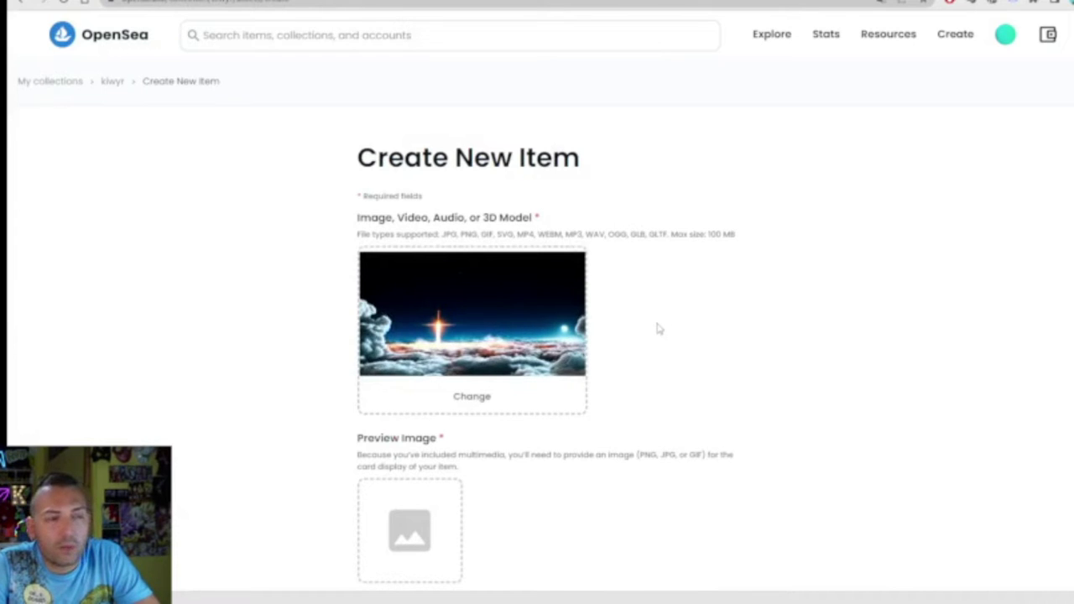
mouse_move(566, 347)
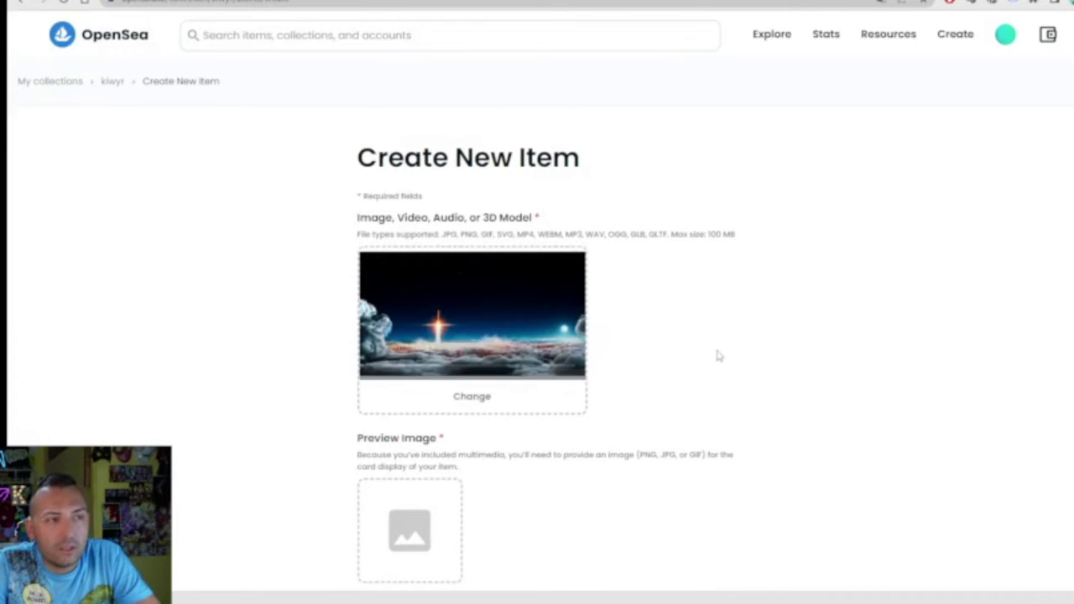
Step: Upload Screenshot_20220921_225924 as the new item's preview image
scroll(720, 355, down, 1)
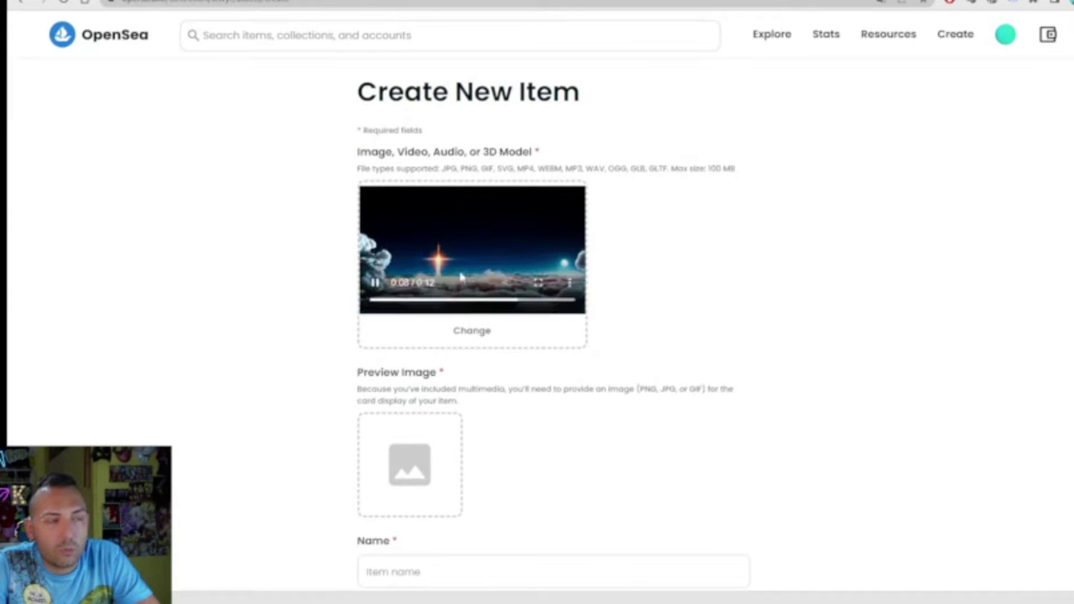
click(410, 464)
click(301, 198)
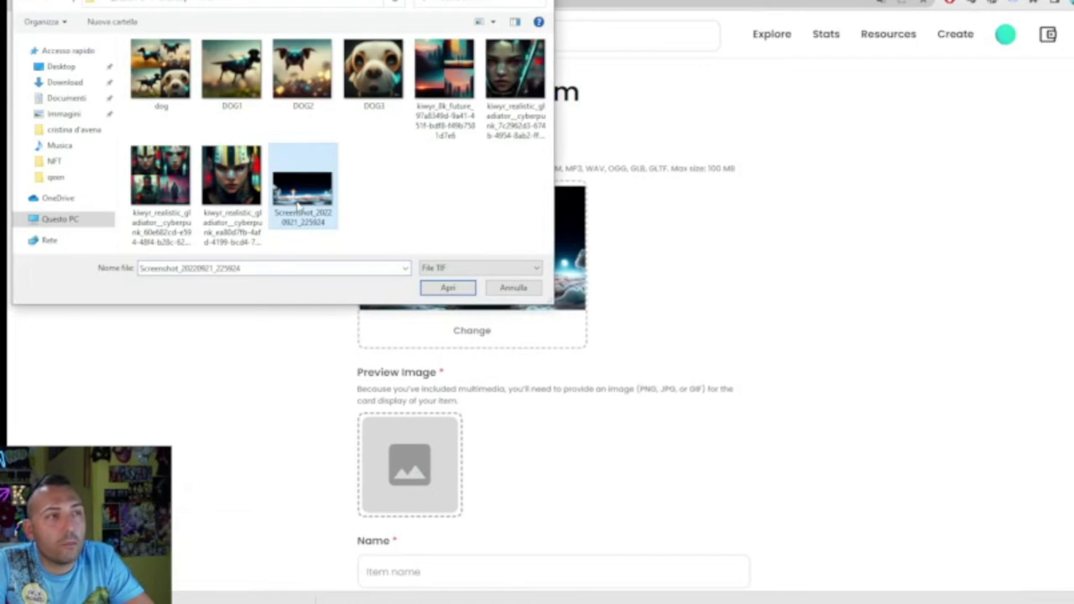
click(447, 287)
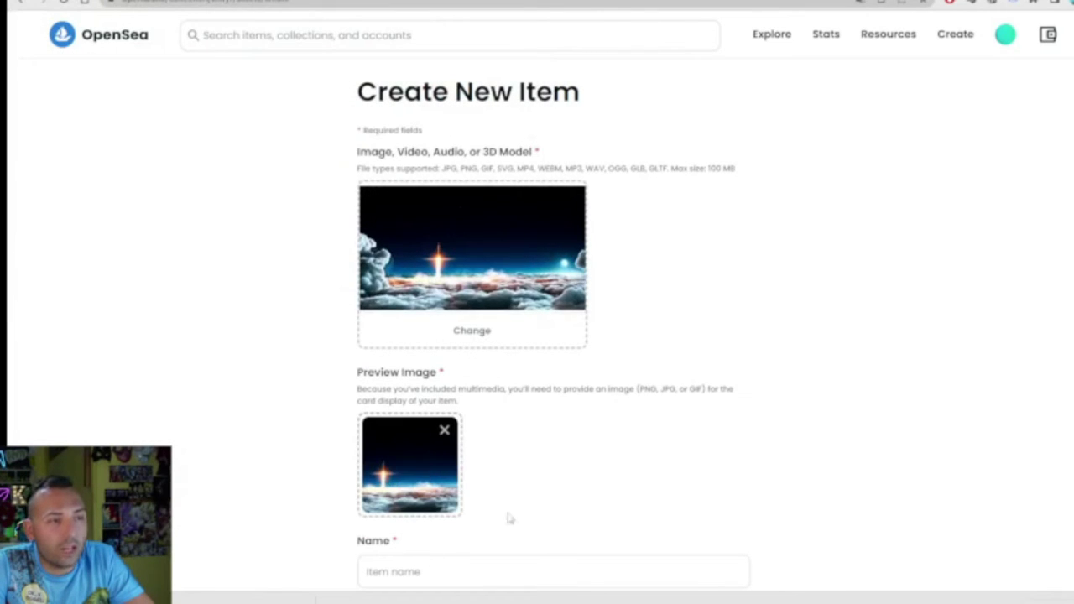
Step: Name the new item "Razzo in partenza per Marte"
scroll(545, 504, down, 3)
click(467, 444)
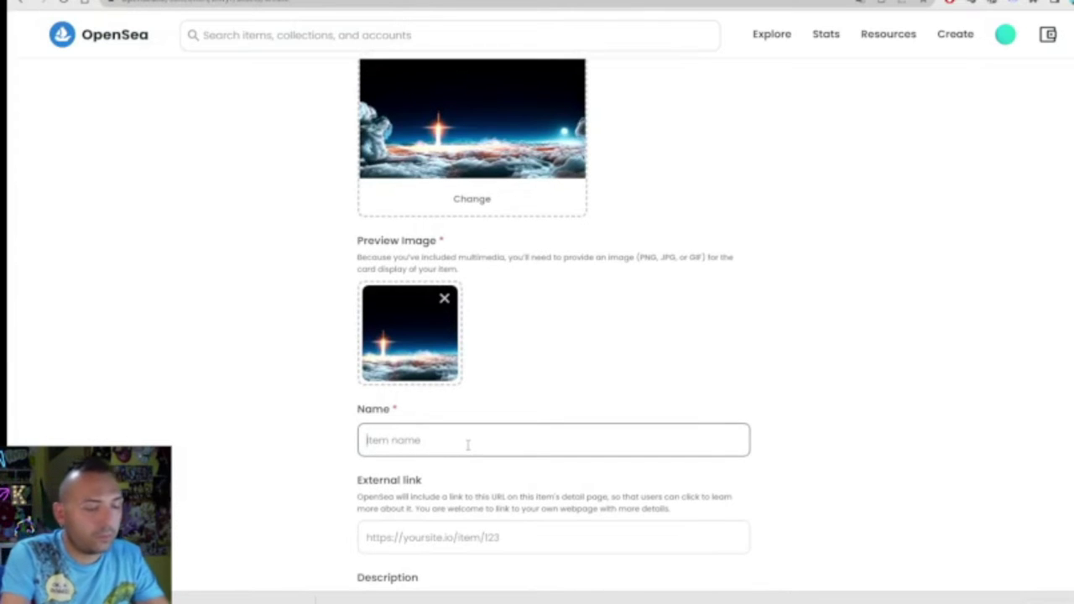
text(Razzo in)
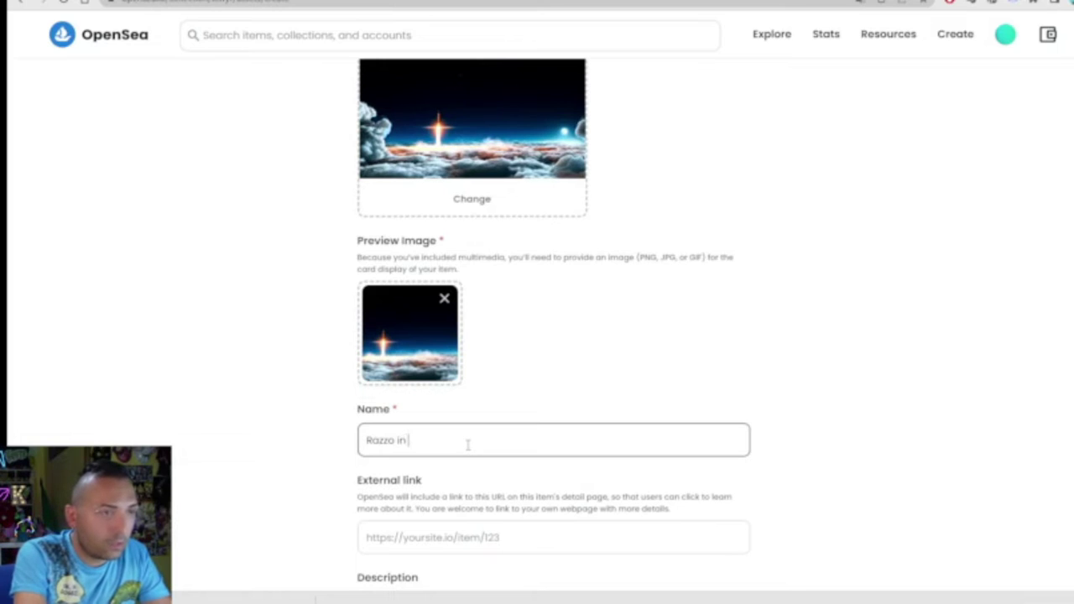
text( partenza per Marte)
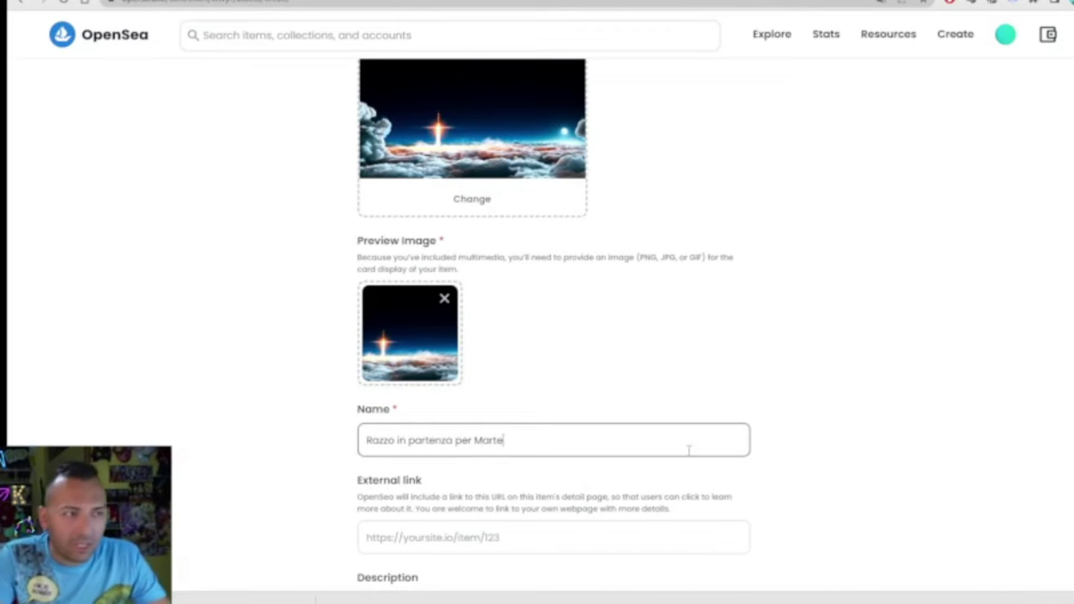
Step: Paste the YouTube channel URL as the new item's external link
scroll(812, 424, down, 3)
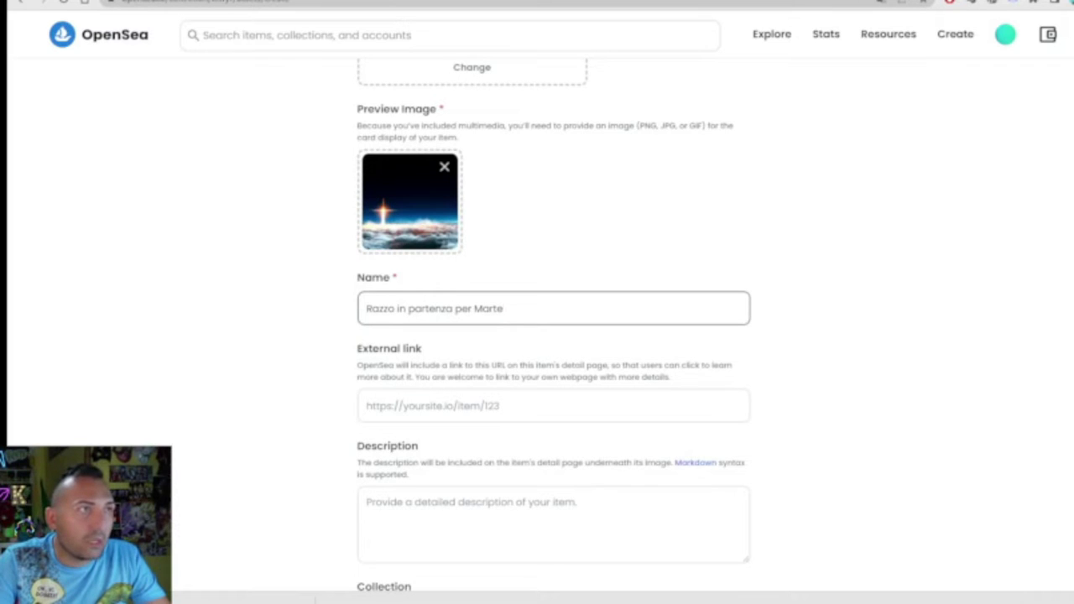
click(500, 406)
right_click(500, 406)
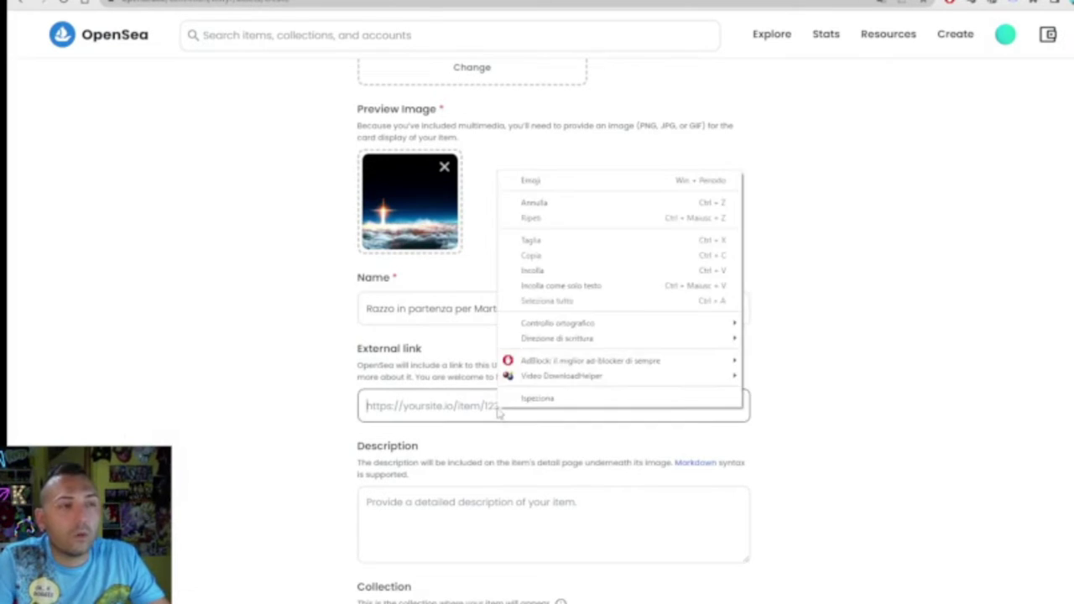
click(529, 271)
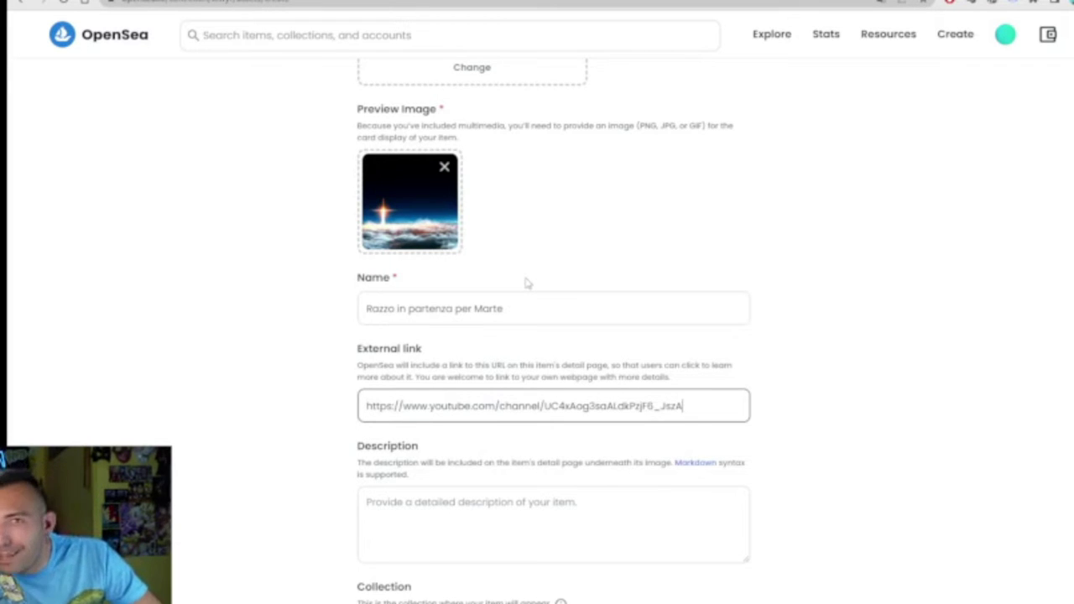
Step: Enter "Razzo in partenza per Marte con i primi colonizzatori all'interno." as the item's description
scroll(761, 419, down, 2)
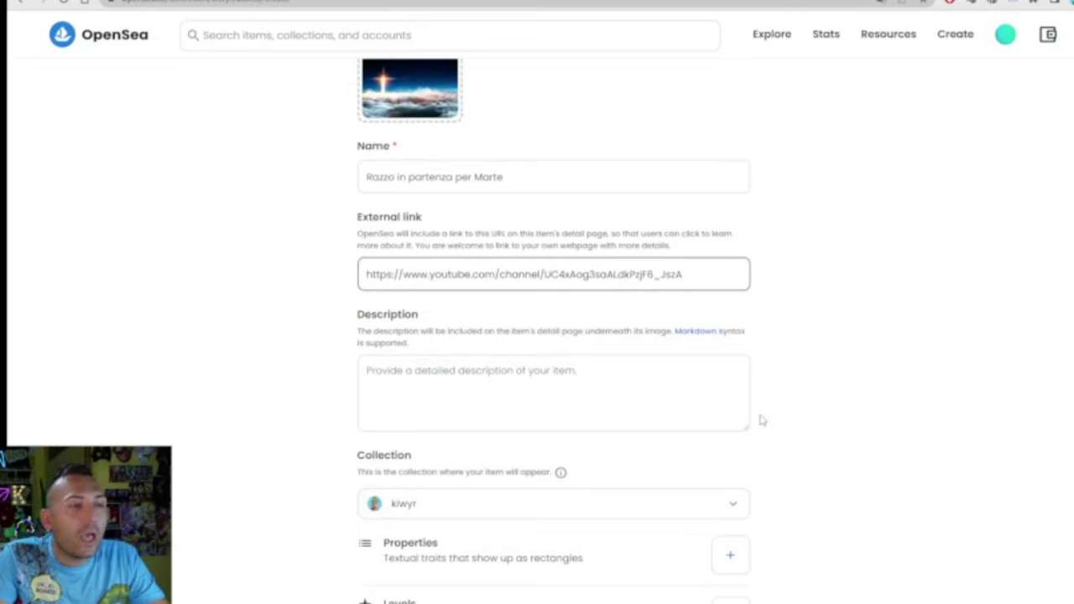
click(547, 382)
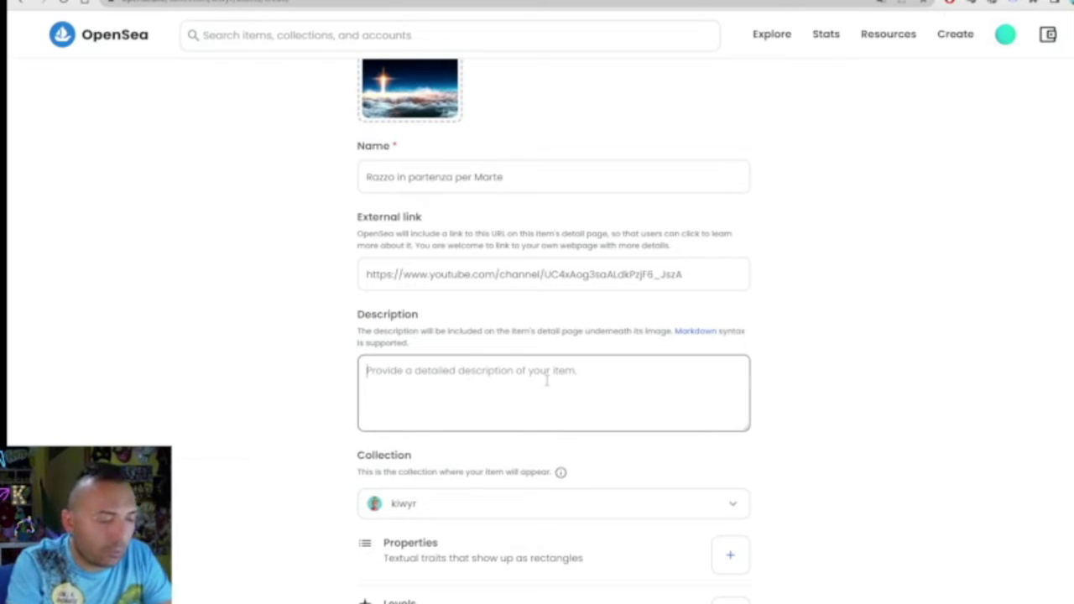
text(Razzo)
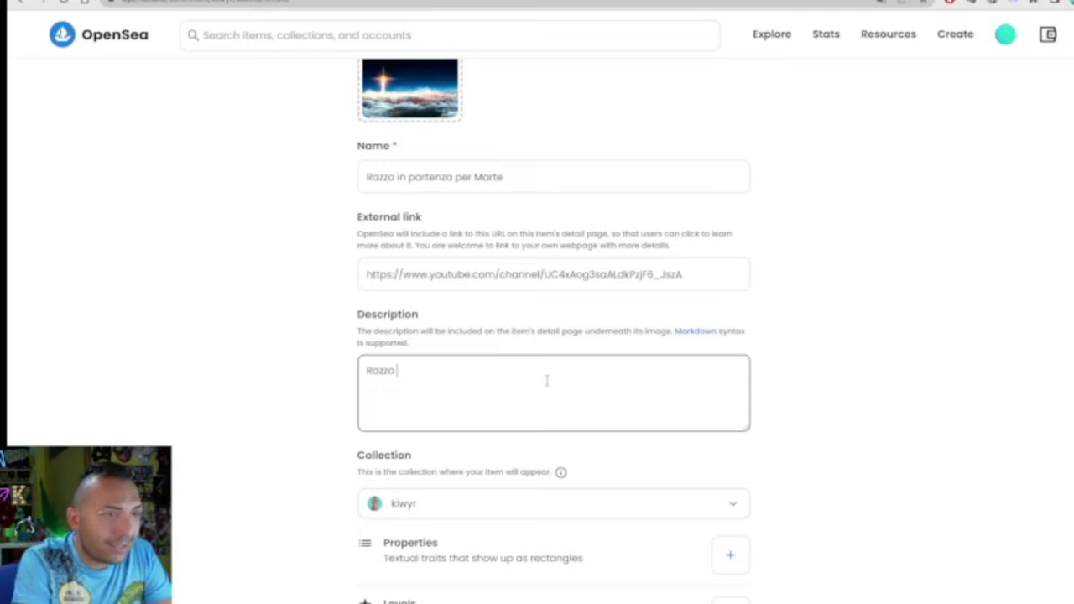
text( in partenza pe)
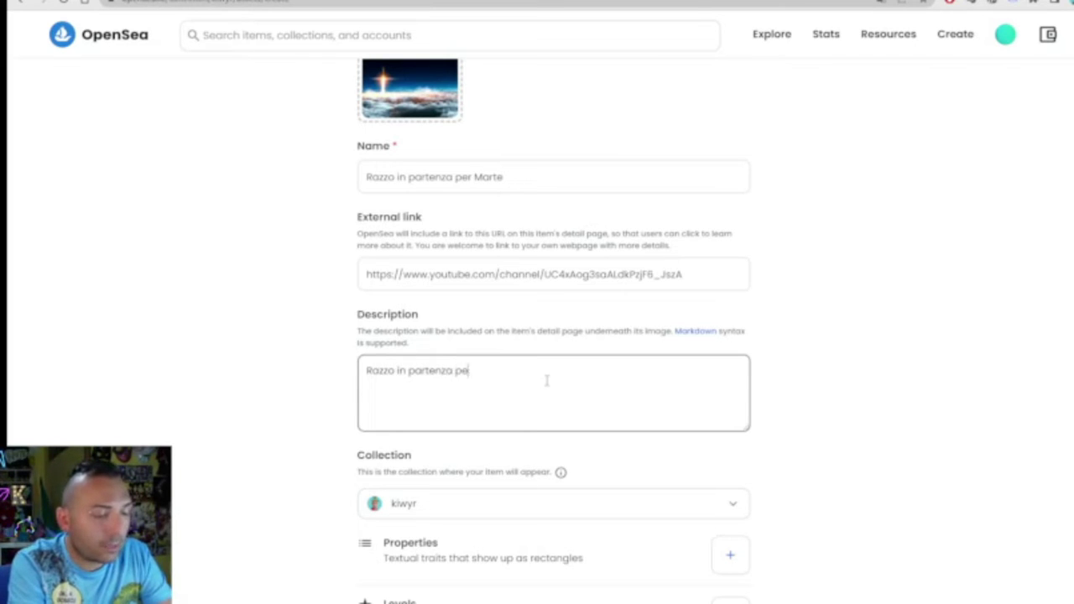
text(r Marte con i primi colonizzatori all'interno)
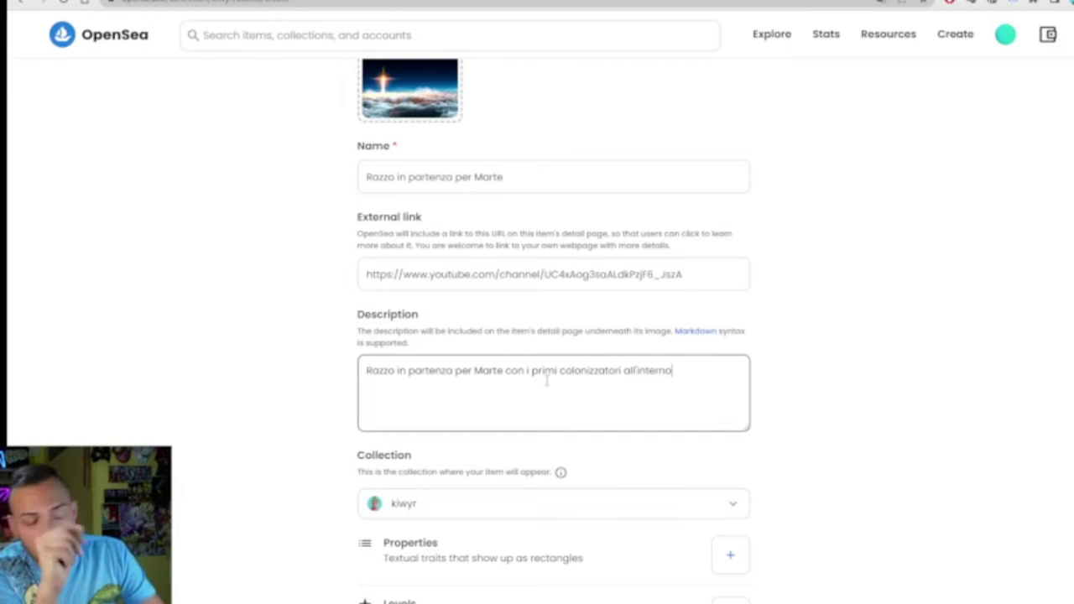
text(.)
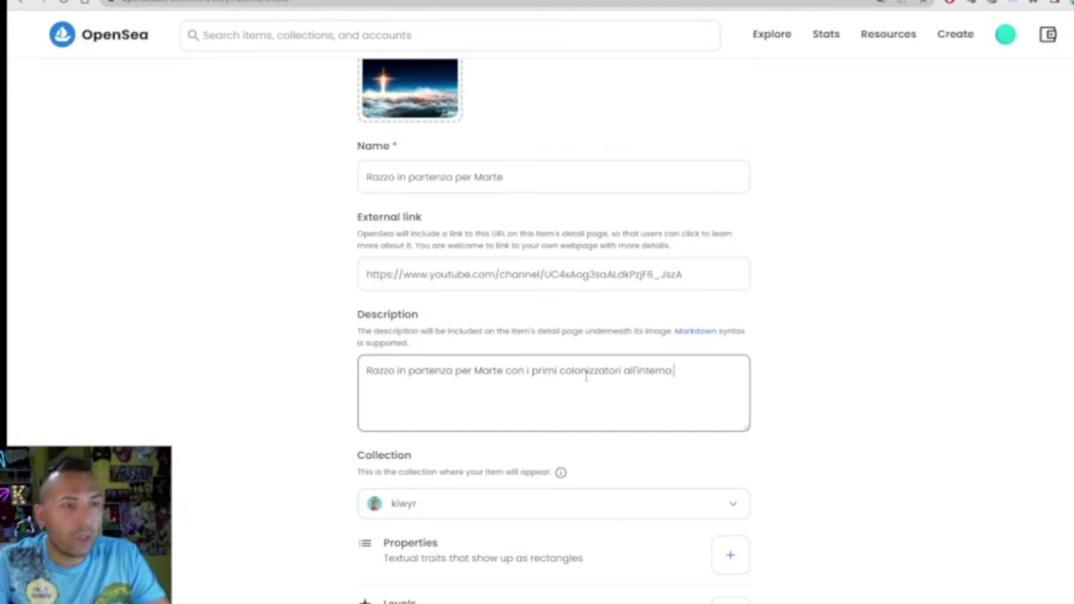
Step: Examine the Properties and Levels trait options and the item's supply, blockchain and metadata settings without adding any traits
scroll(988, 401, down, 2)
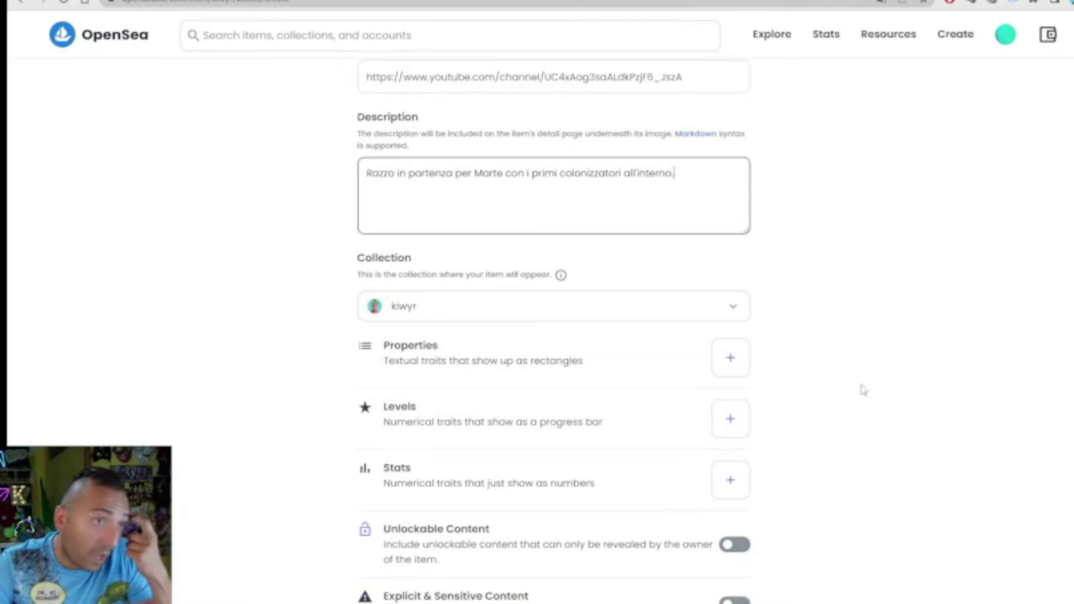
click(729, 360)
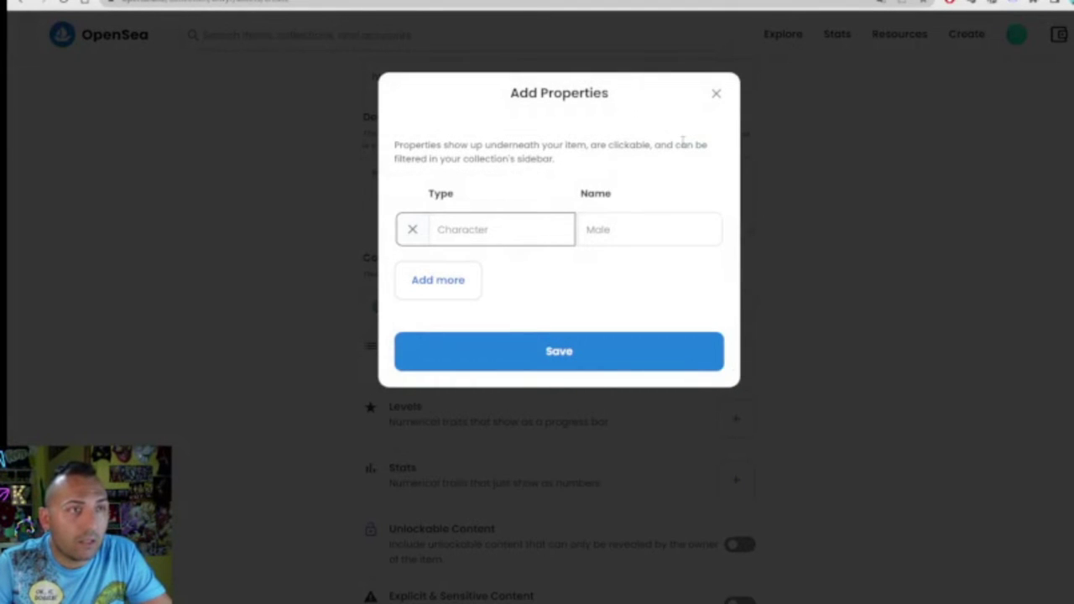
click(717, 96)
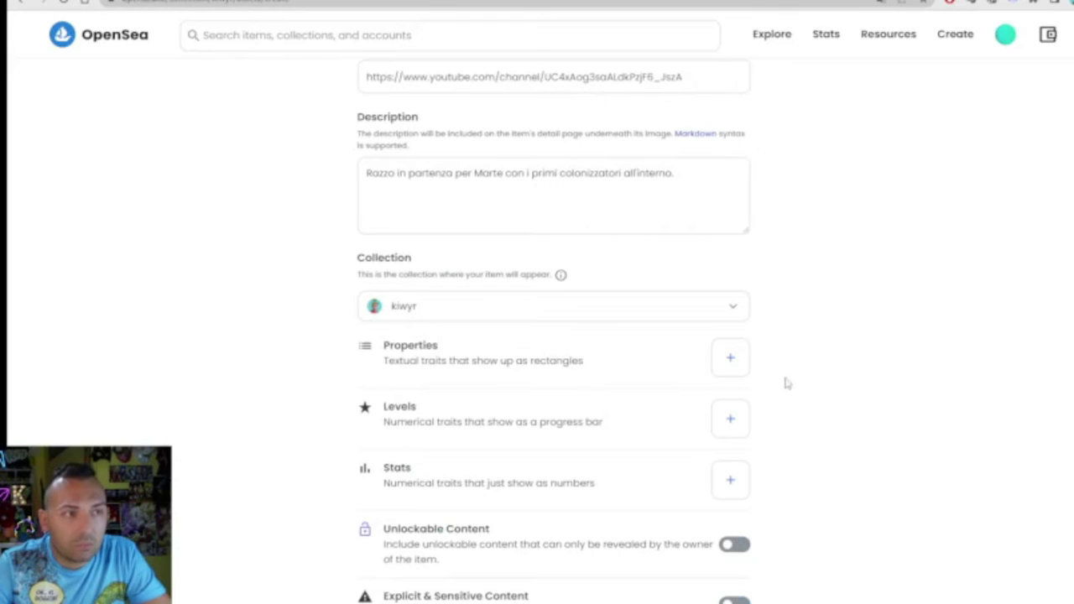
scroll(839, 419, down, 2)
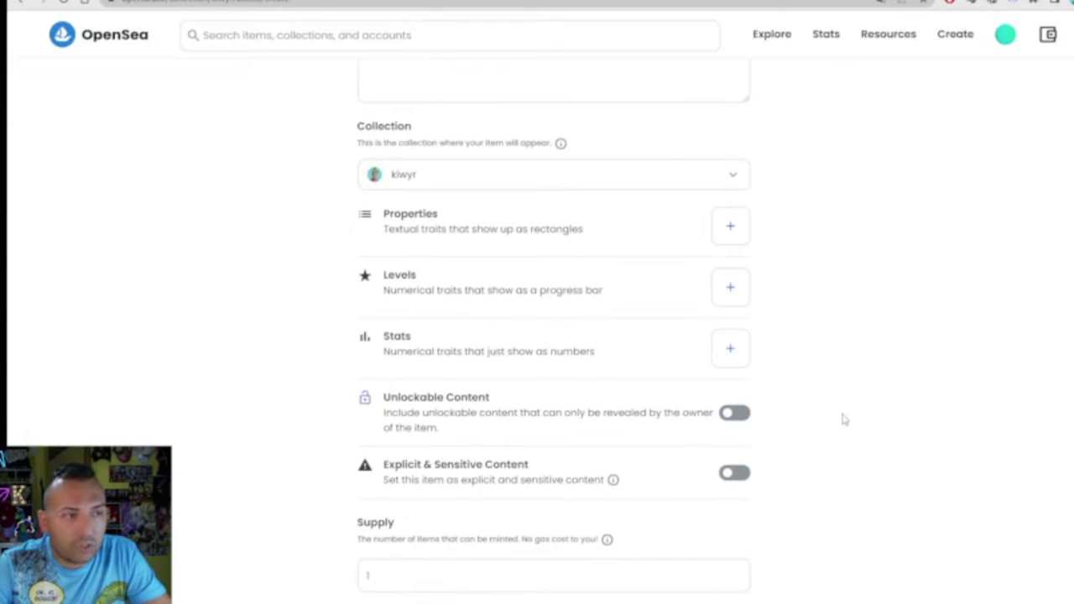
scroll(843, 419, down, 2)
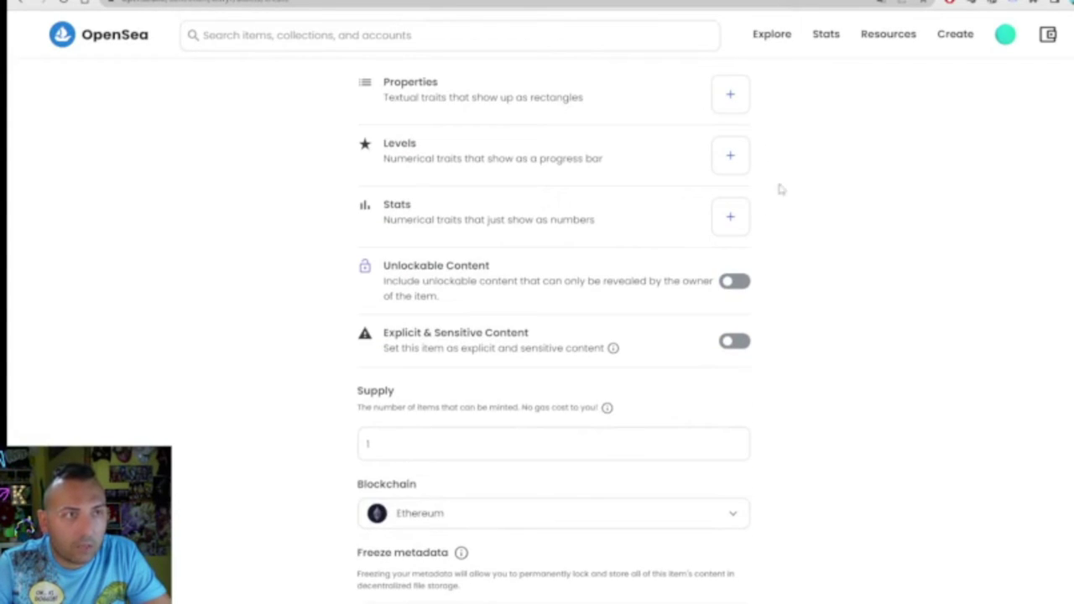
scroll(778, 201, up, 2)
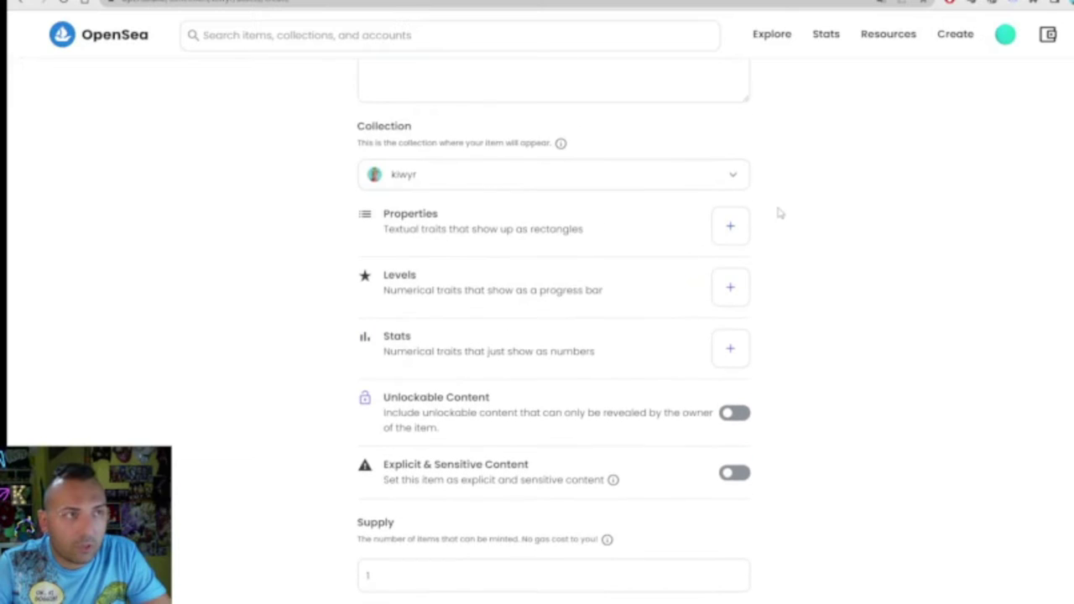
click(737, 300)
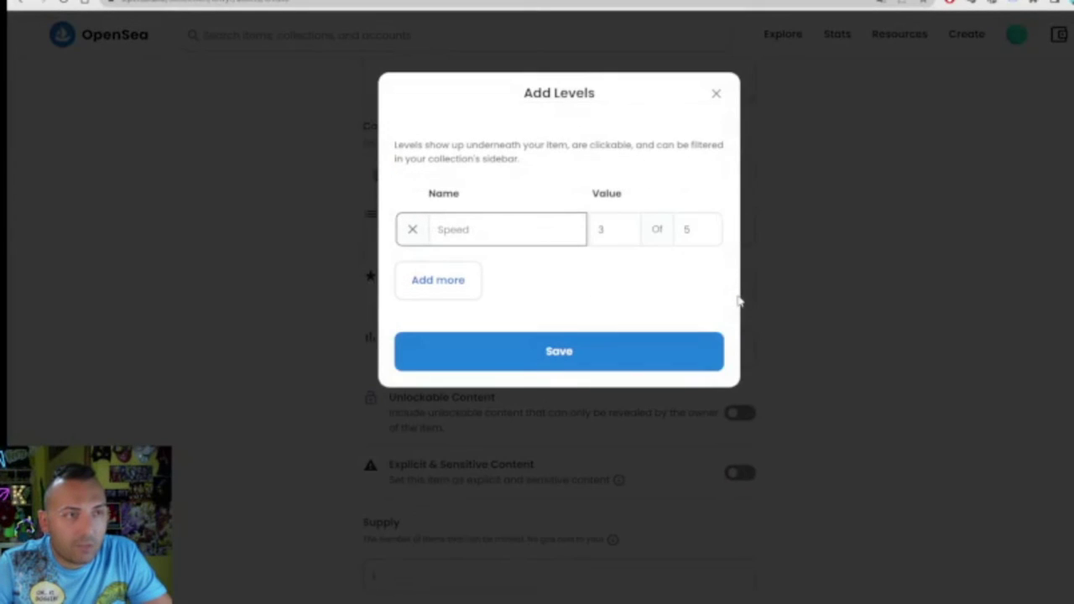
click(718, 97)
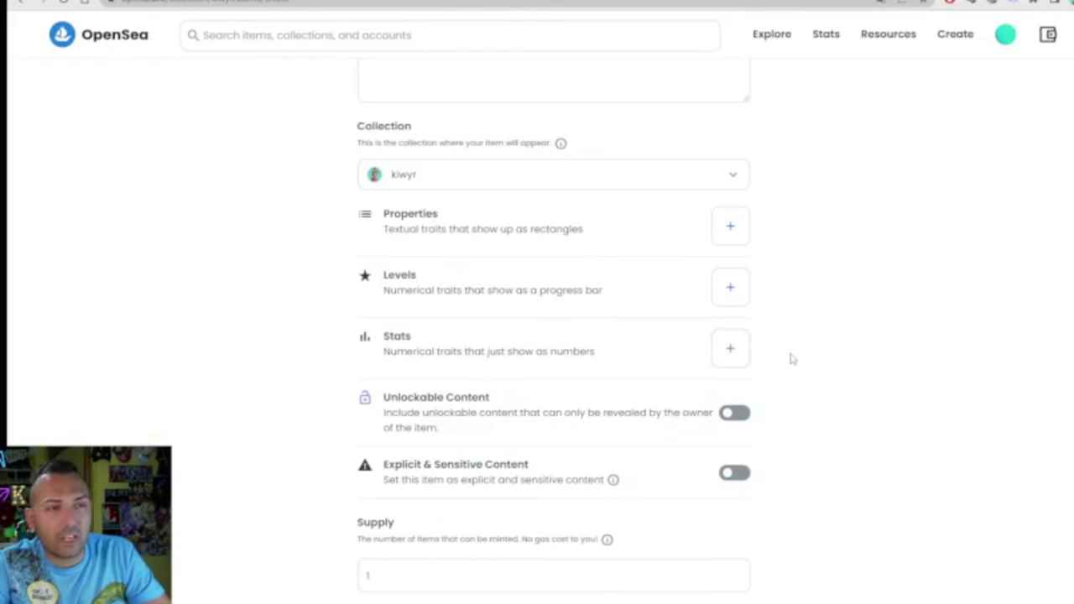
scroll(839, 357, down, 3)
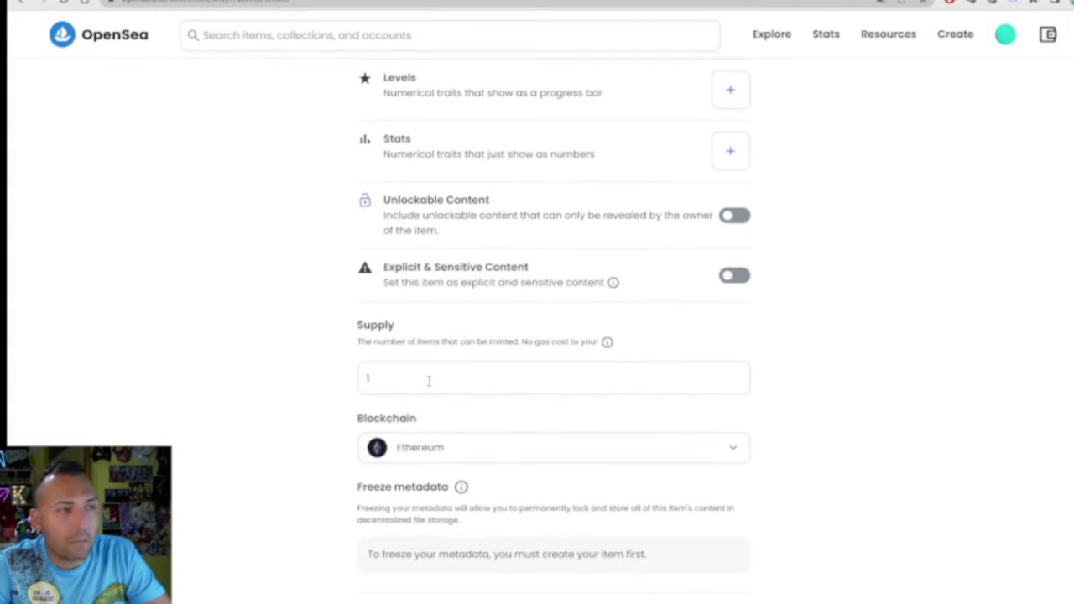
scroll(839, 374, down, 1)
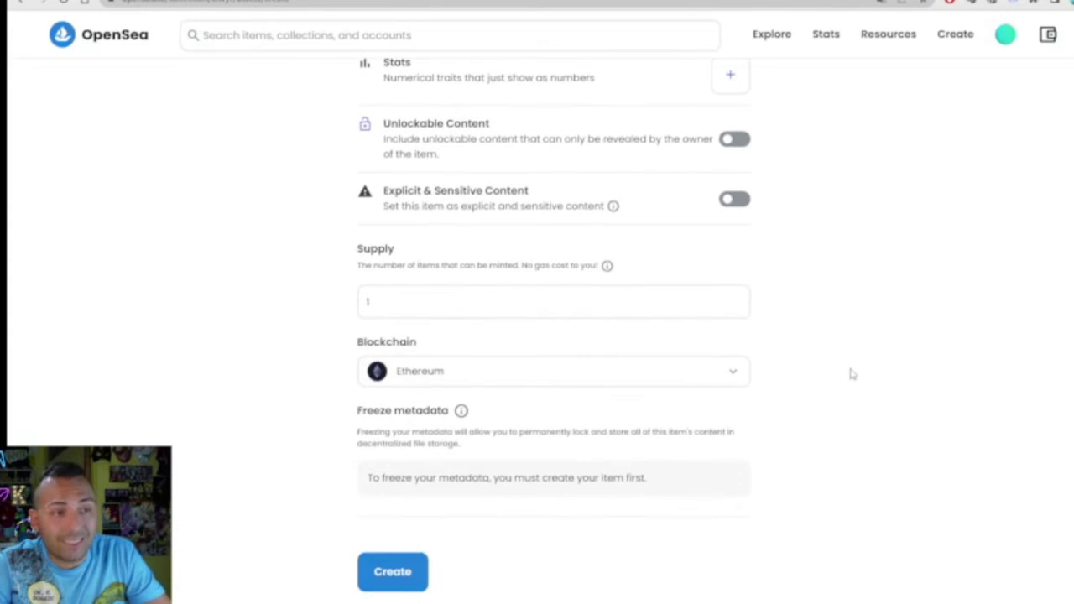
scroll(848, 372, up, 6)
scroll(848, 372, down, 6)
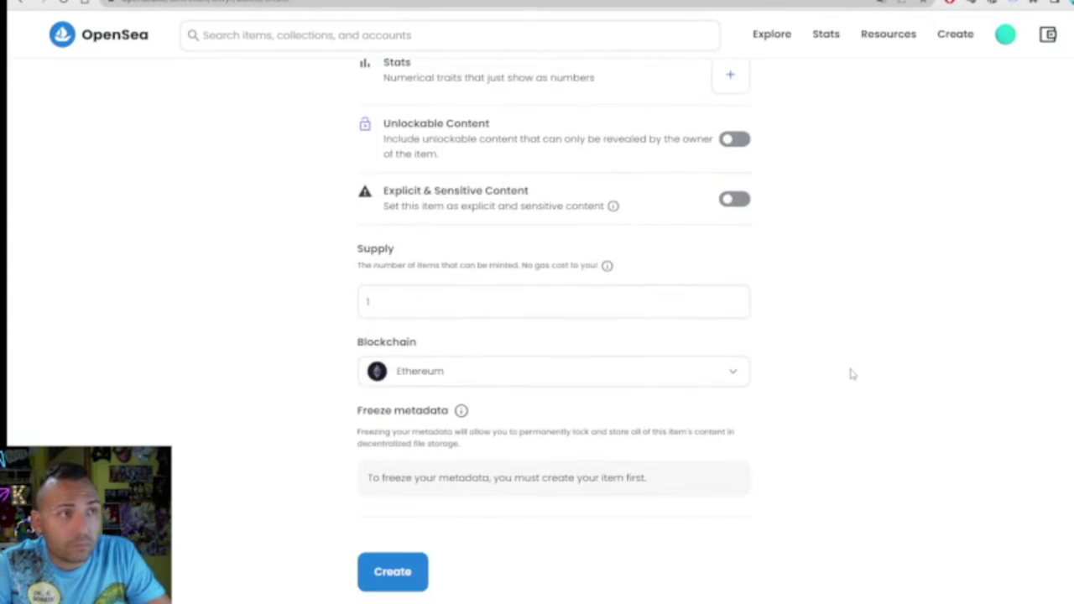
Step: Create the item, solve the human verification by selecting the three bridge images, and dismiss the creation dialog
click(413, 575)
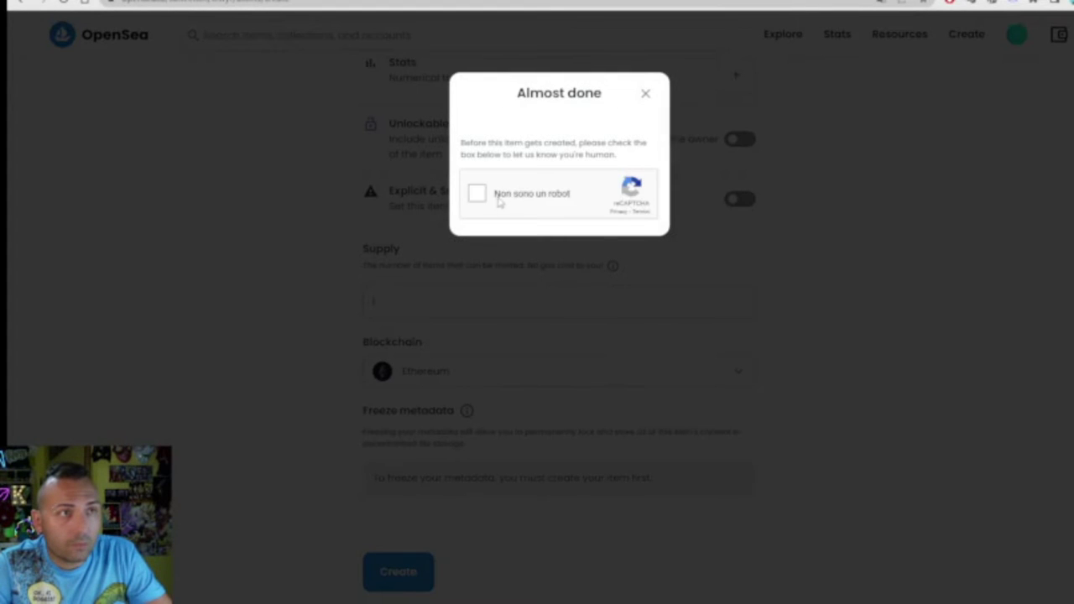
click(478, 194)
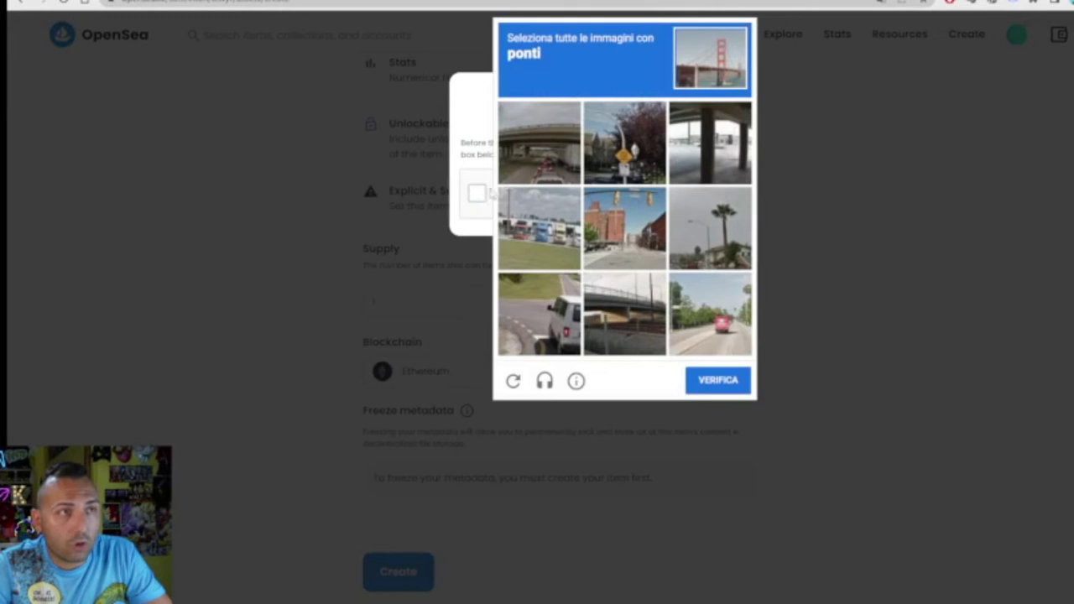
click(554, 157)
click(721, 148)
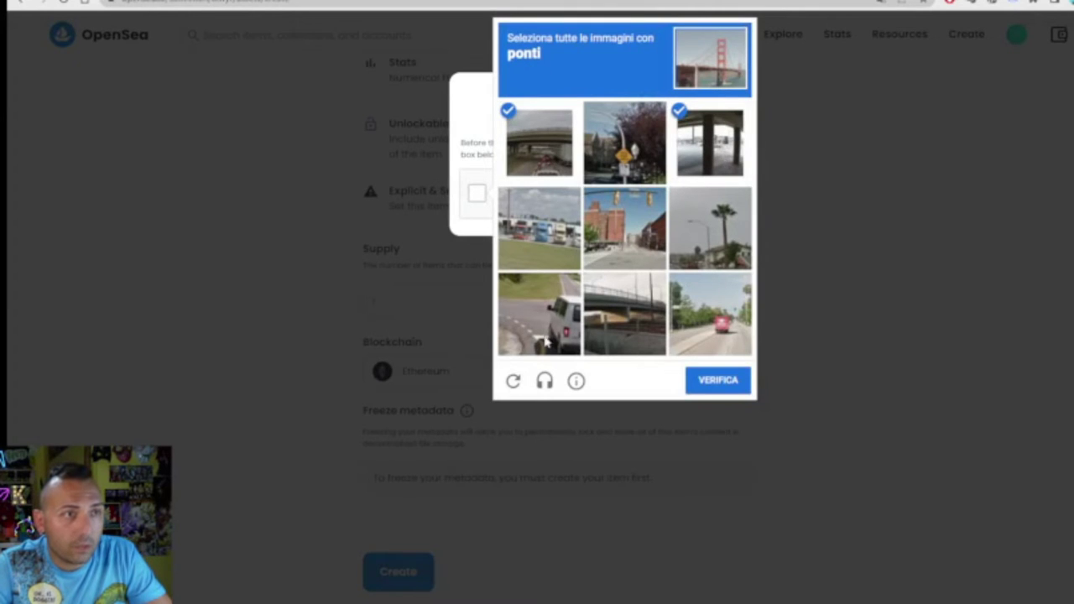
click(654, 317)
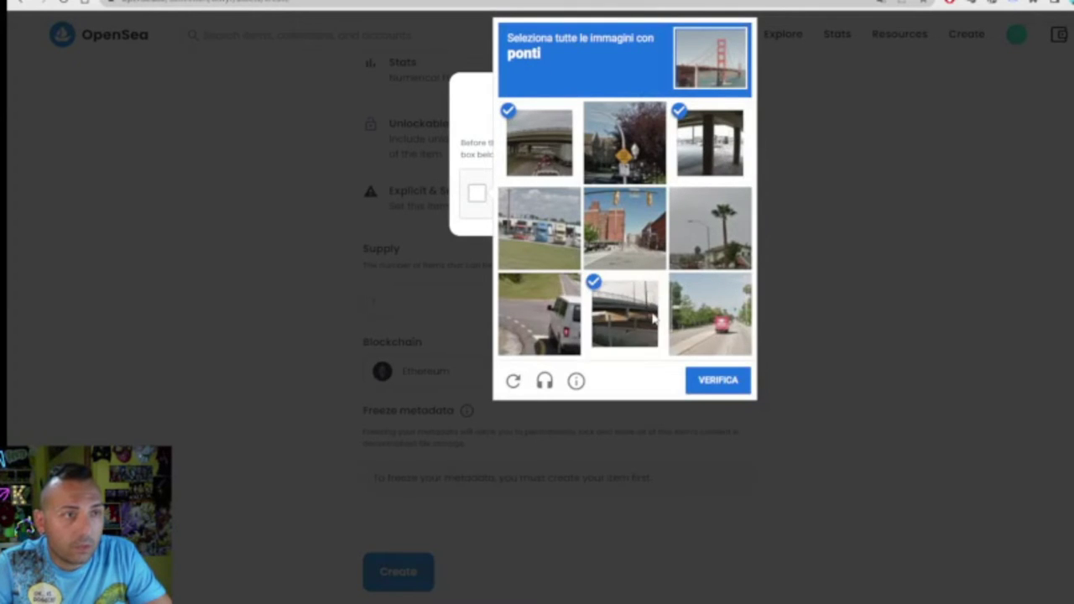
click(727, 388)
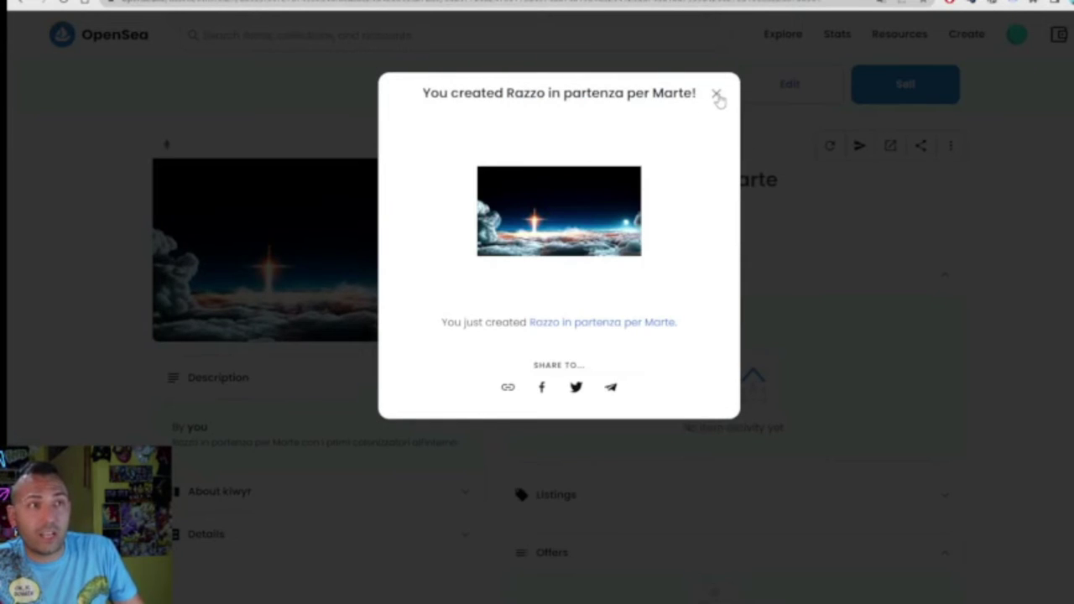
click(717, 95)
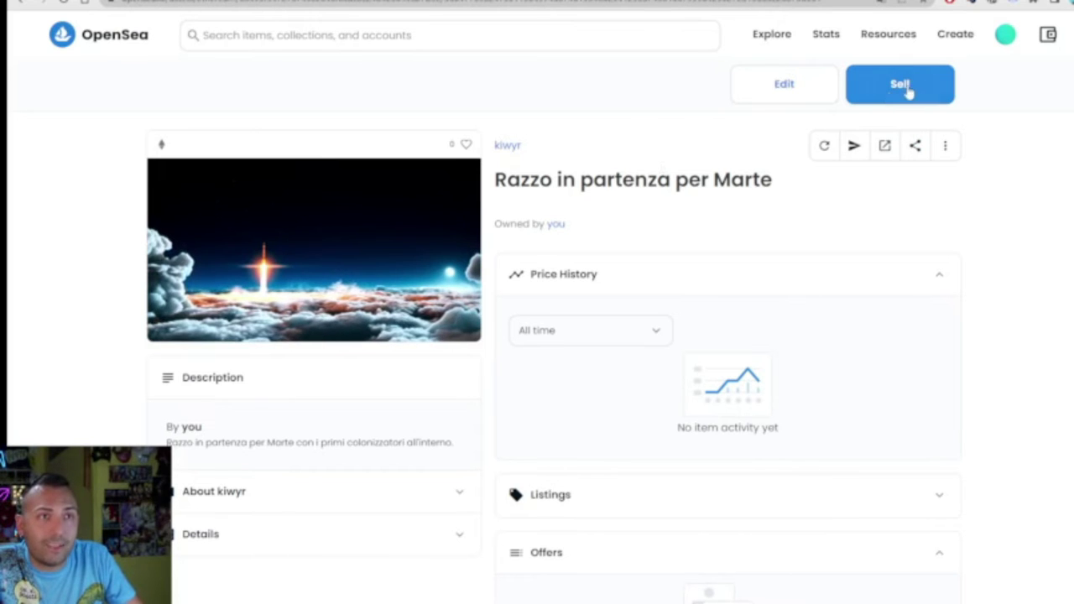
Step: Start a sale listing for Razzo in partenza per Marte and set its type to Timed Auction
scroll(1011, 297, down, 7)
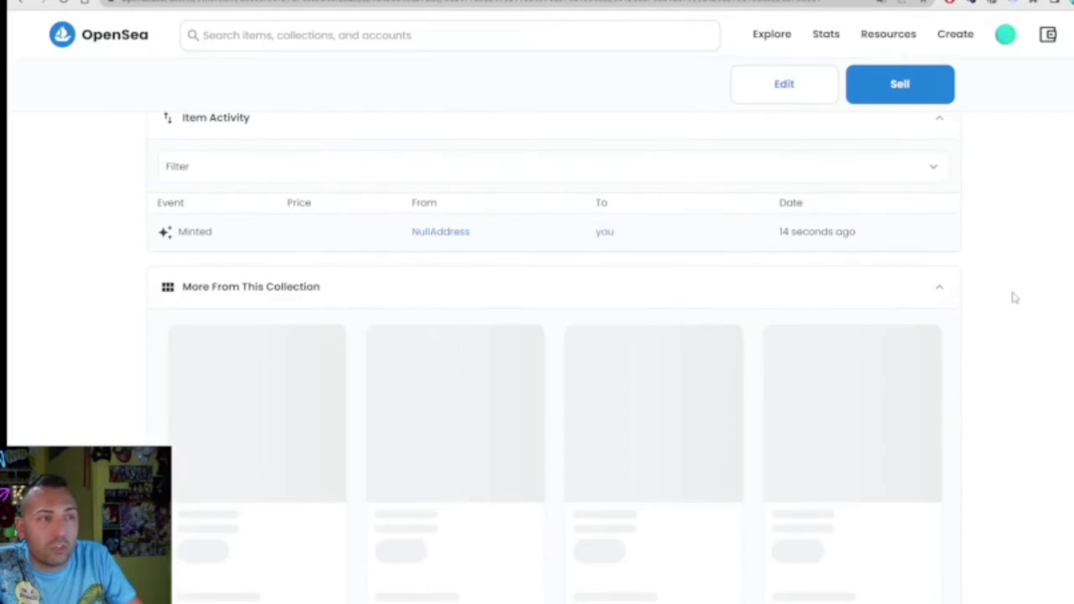
scroll(1011, 297, up, 7)
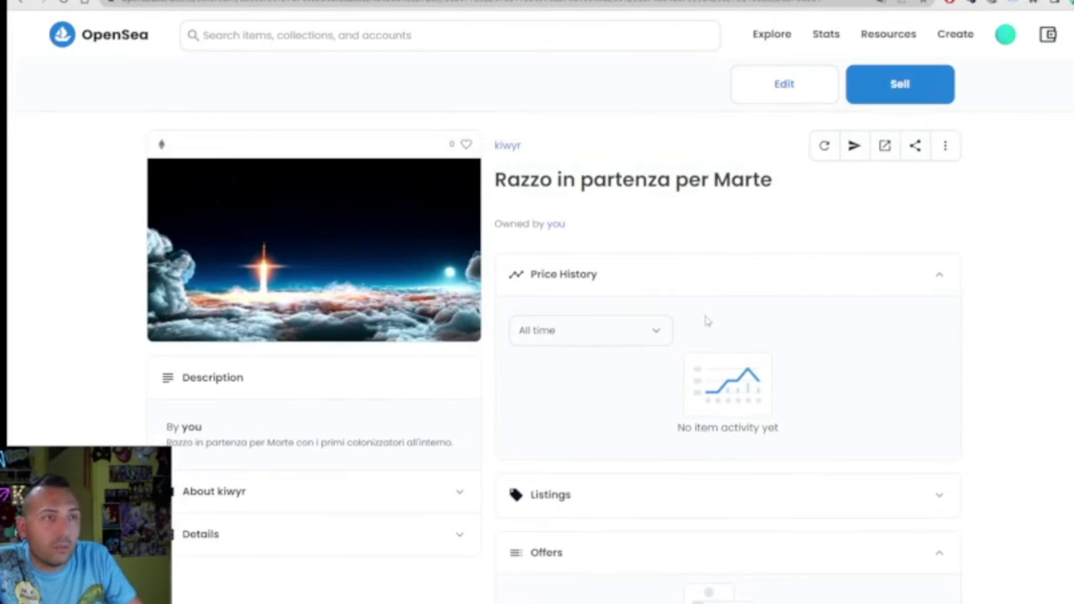
scroll(963, 327, down, 3)
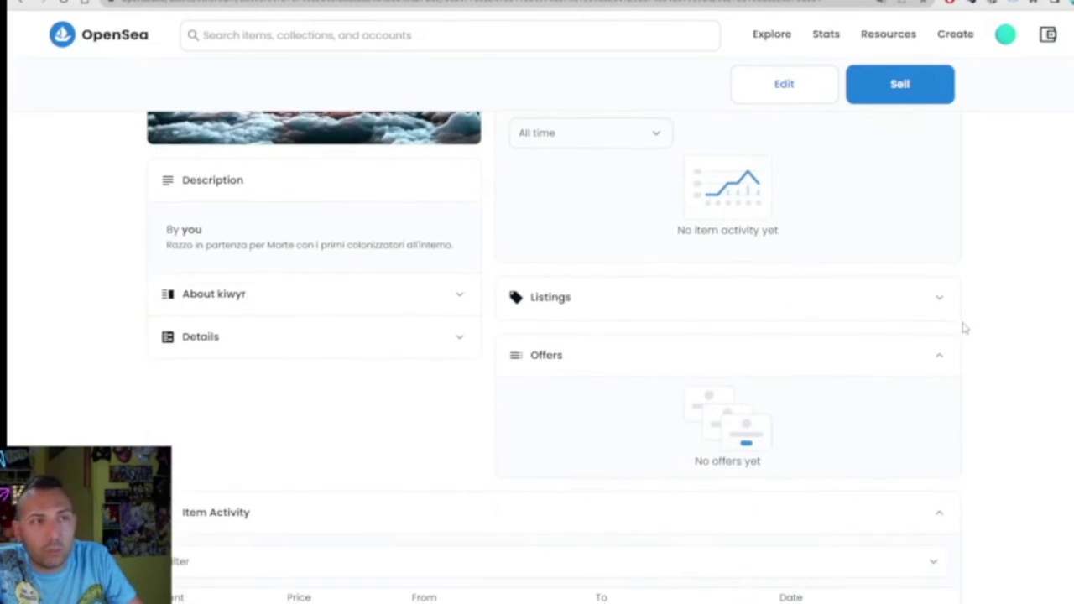
scroll(964, 329, up, 2)
scroll(963, 328, up, 1)
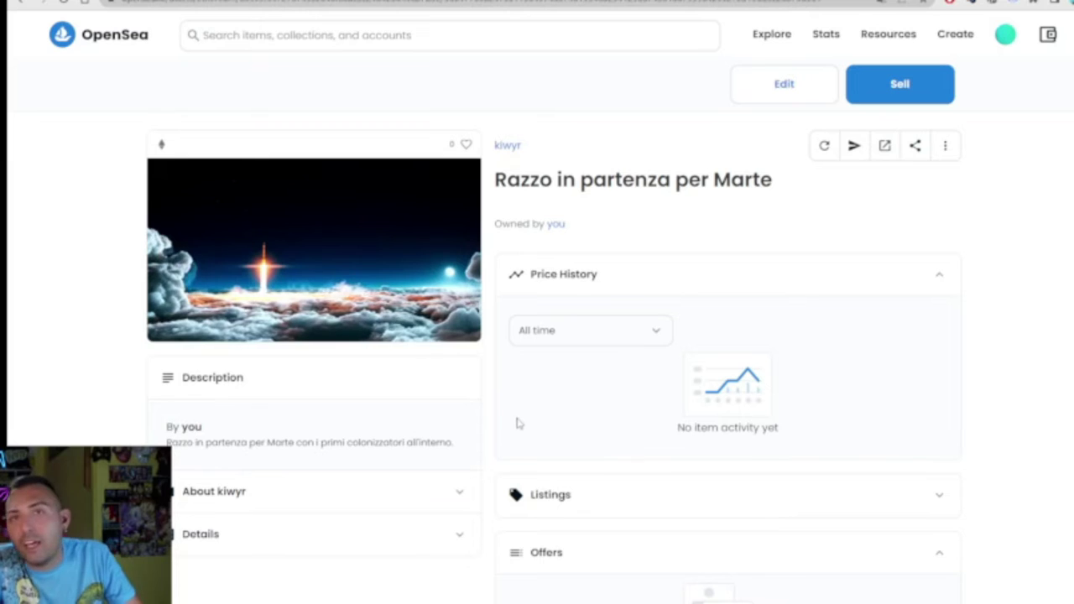
click(916, 86)
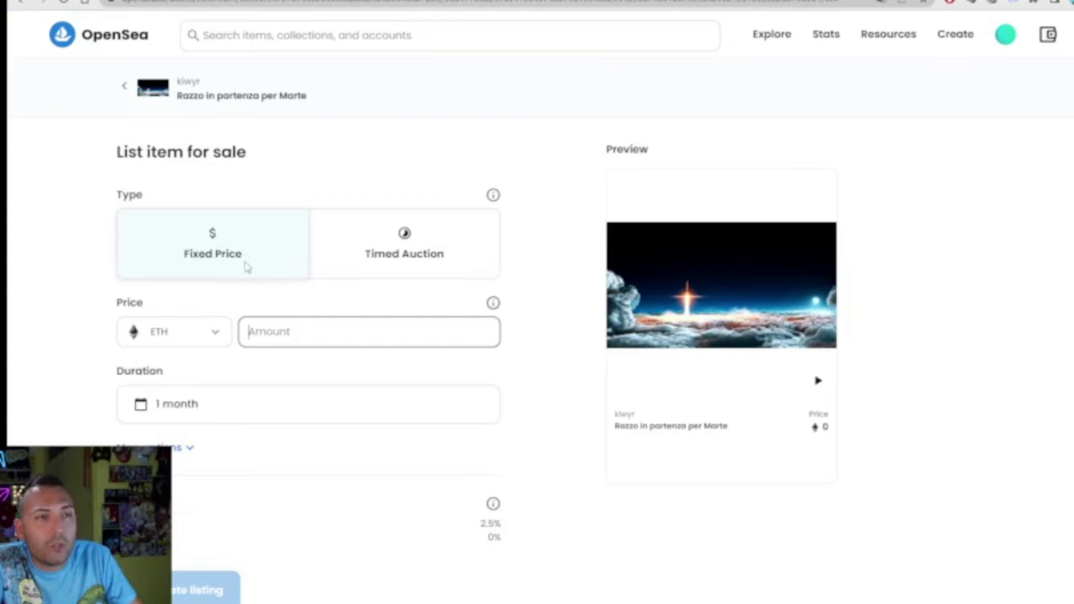
click(436, 252)
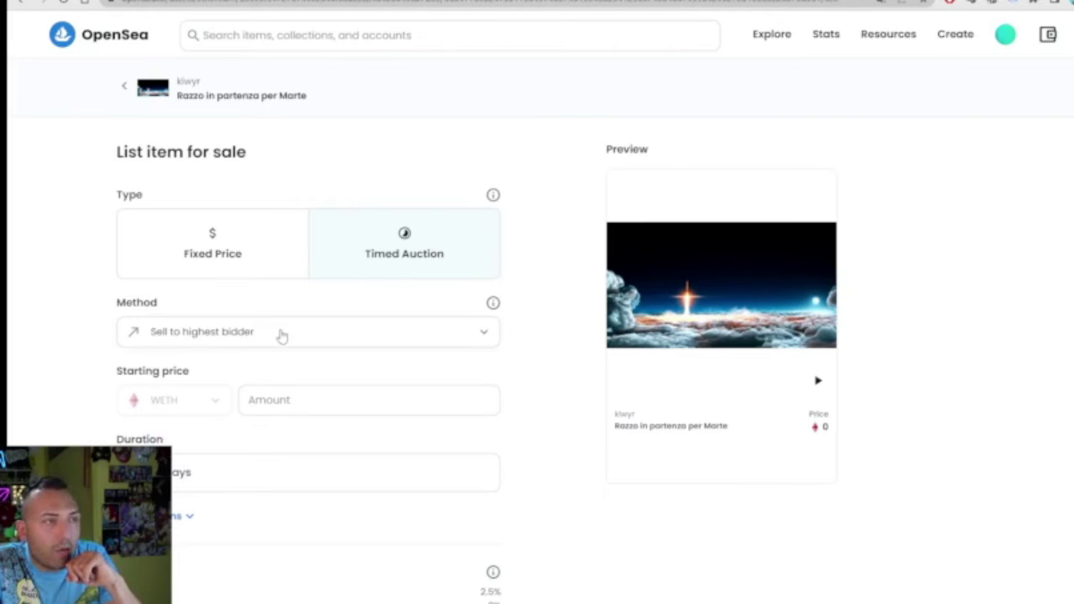
Step: Set the auction method to Sell with declining price, with a starting price of 1 ETH and an ending price of 0.9 ETH
click(483, 336)
click(483, 335)
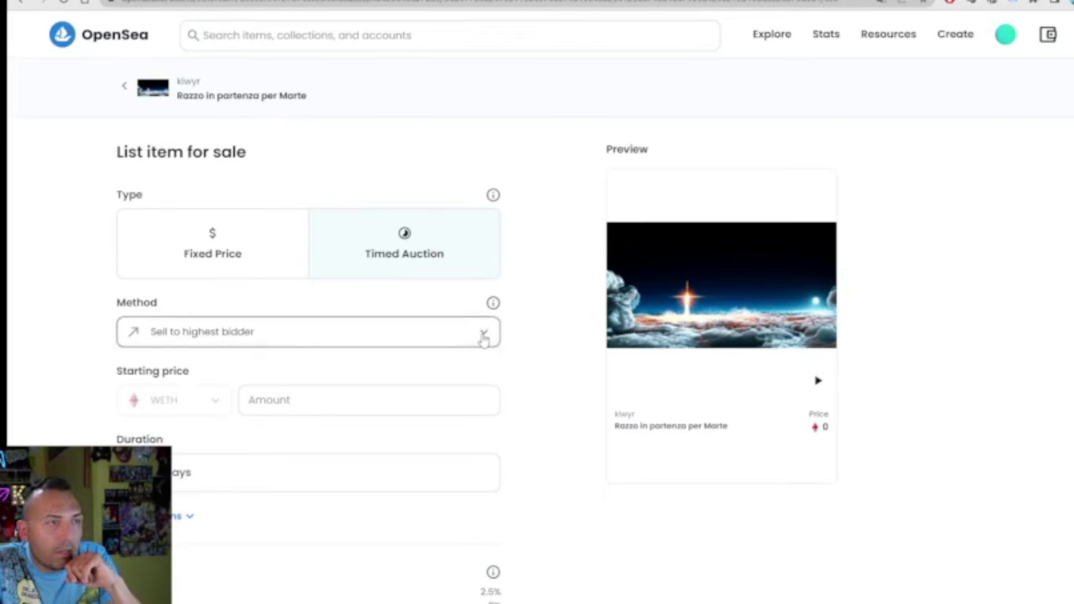
scroll(537, 403, down, 1)
scroll(522, 399, down, 2)
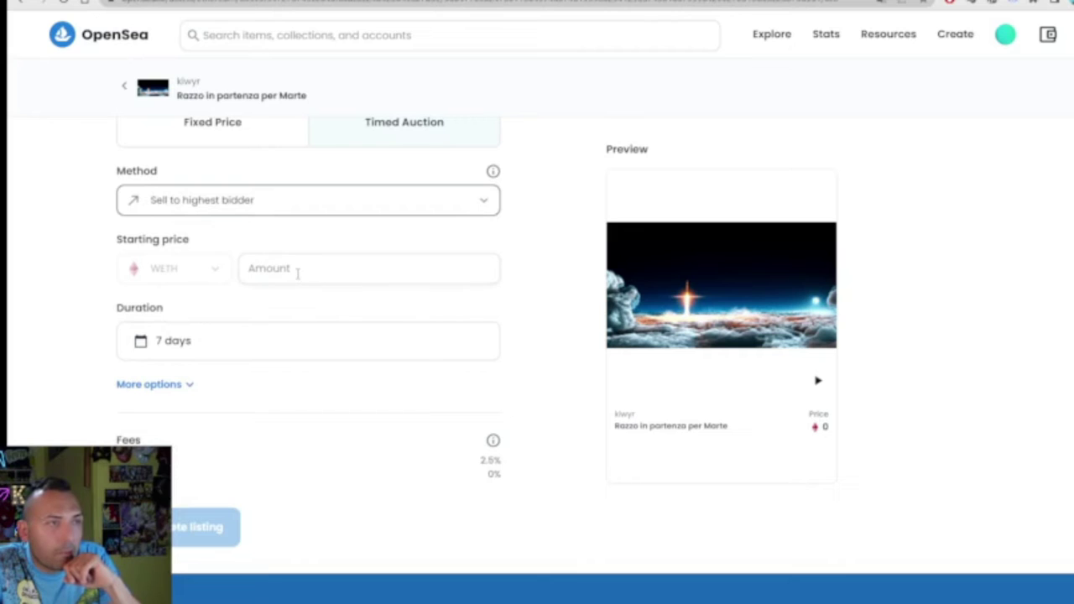
click(297, 272)
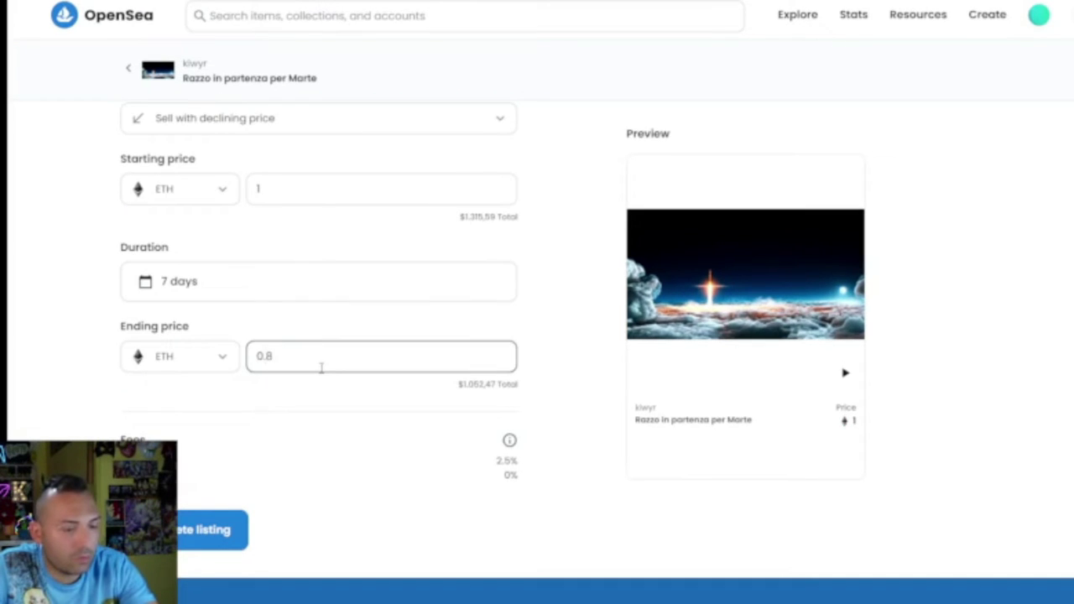
key(BackSpace)
text(9)
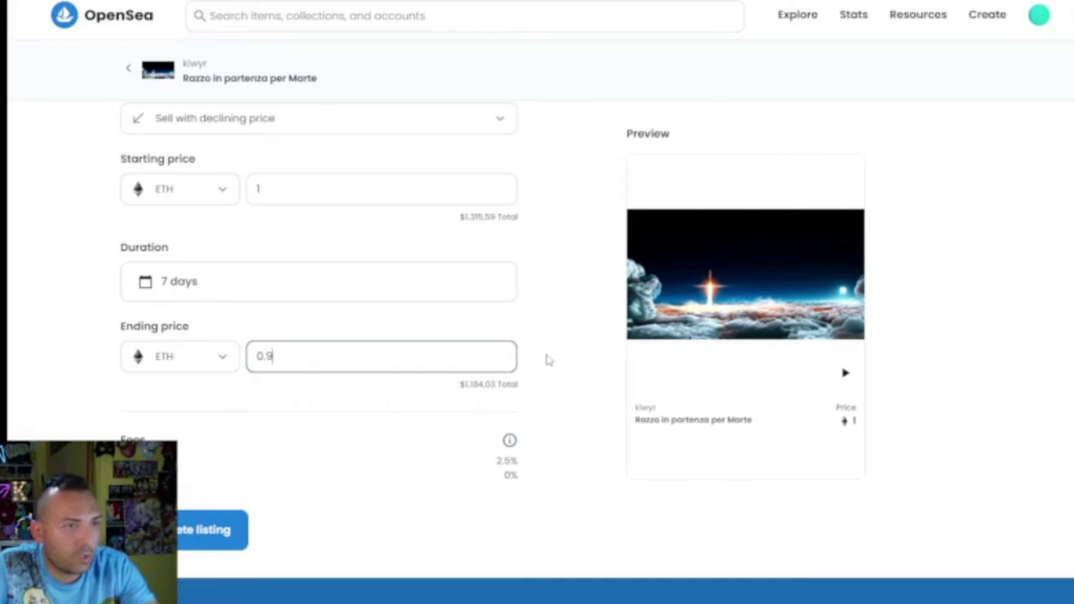
Step: Review the auction settings, complete the listing with the wallet signature, and dismiss the listing confirmation dialog
scroll(550, 367, down, 1)
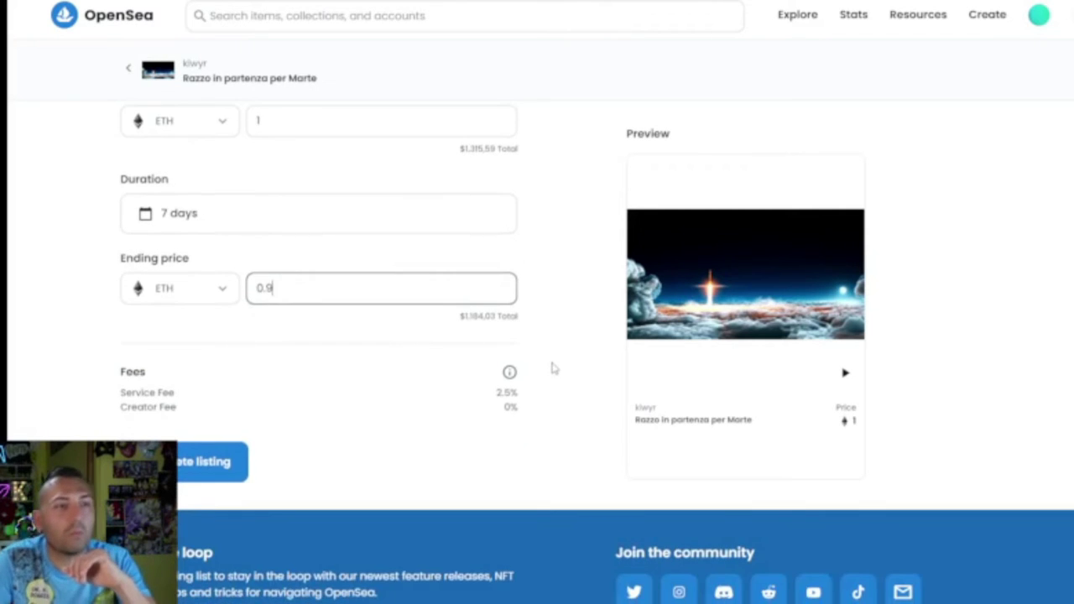
scroll(579, 352, up, 4)
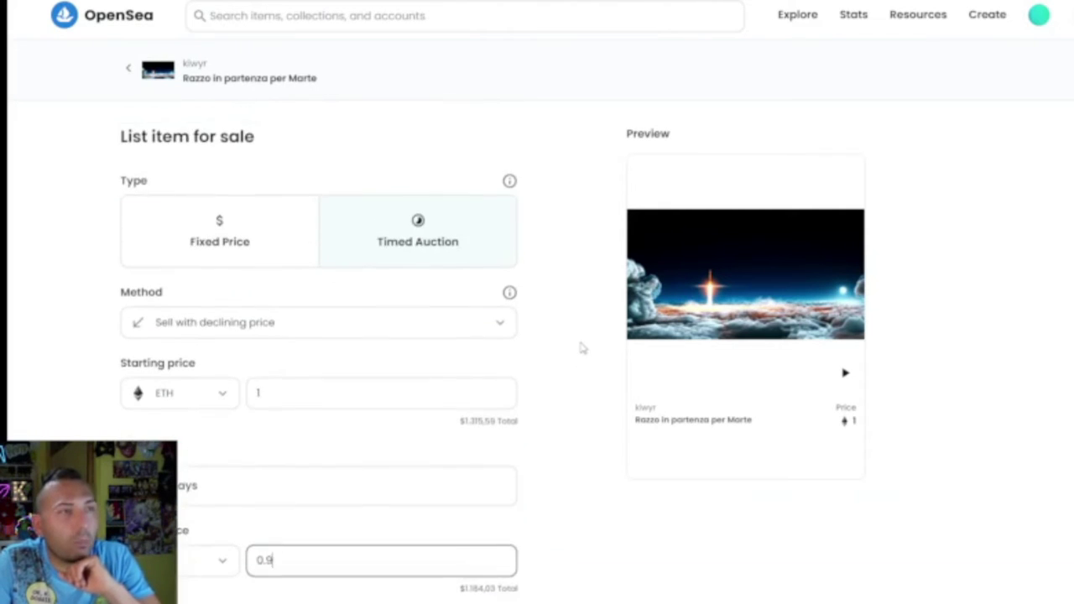
scroll(581, 347, down, 4)
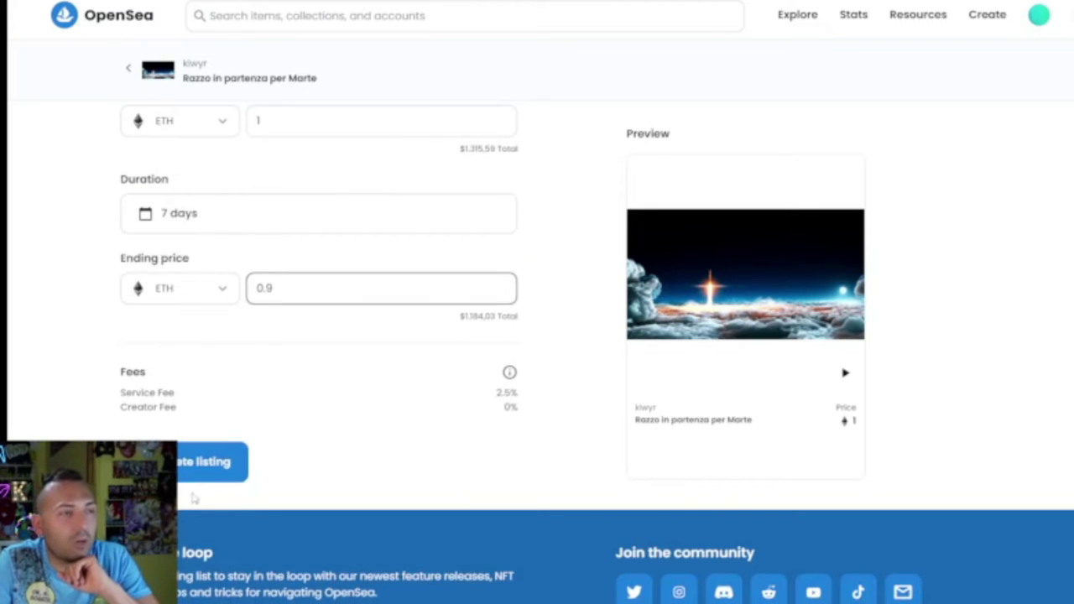
click(223, 468)
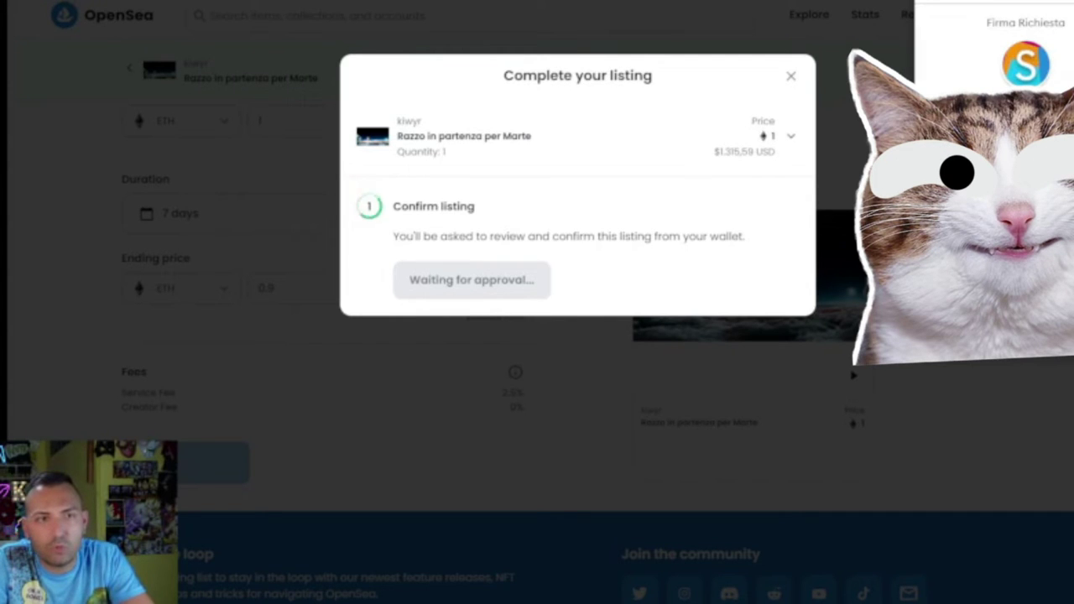
click(1045, 337)
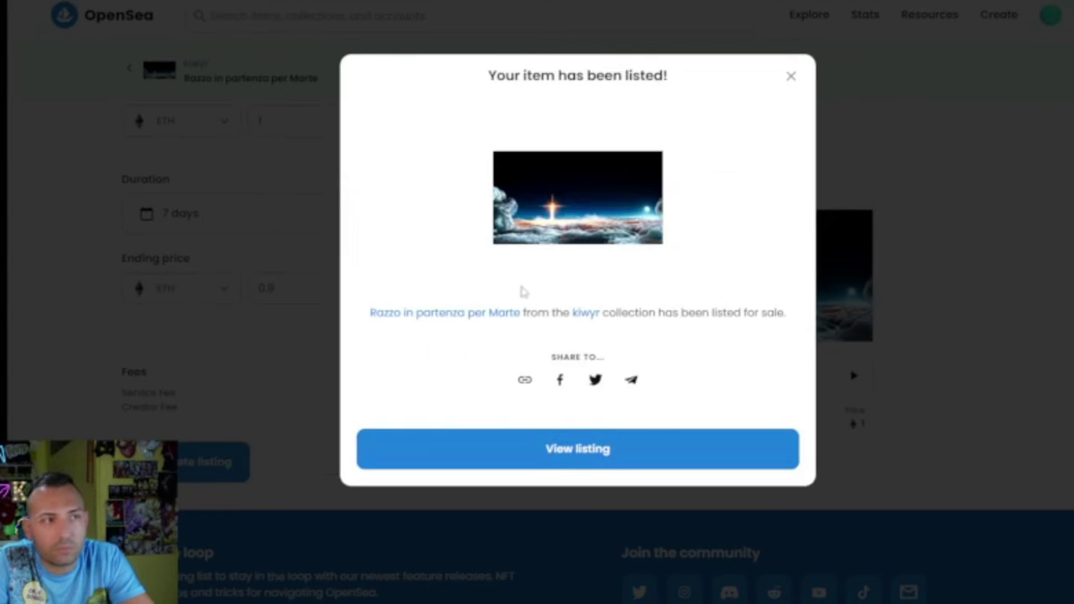
click(792, 78)
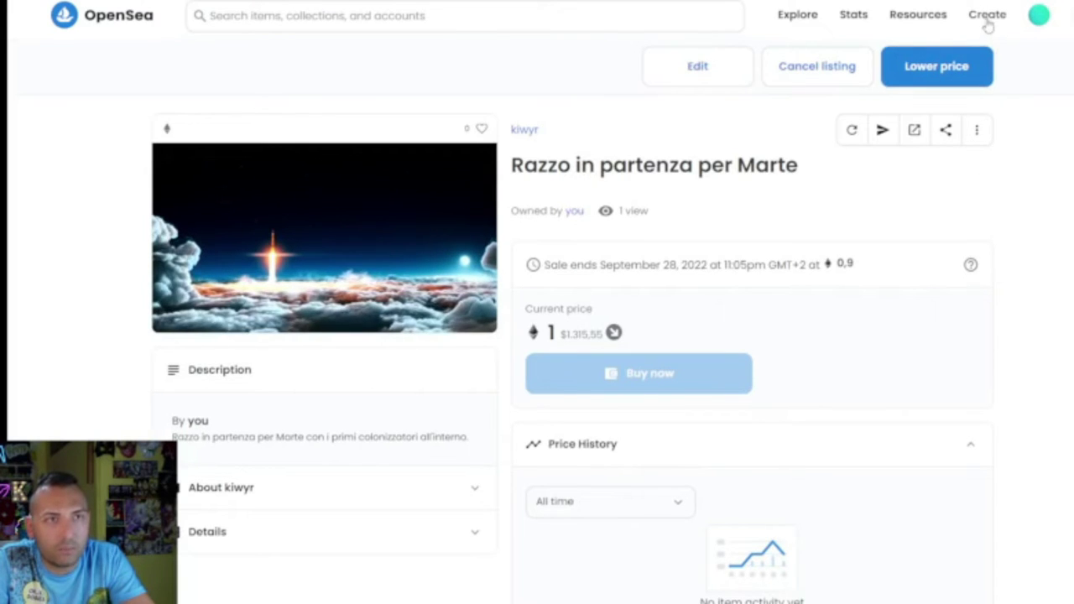
Step: Open the kiwyr collection from the account's own collections and look through its items
mouse_move(1037, 17)
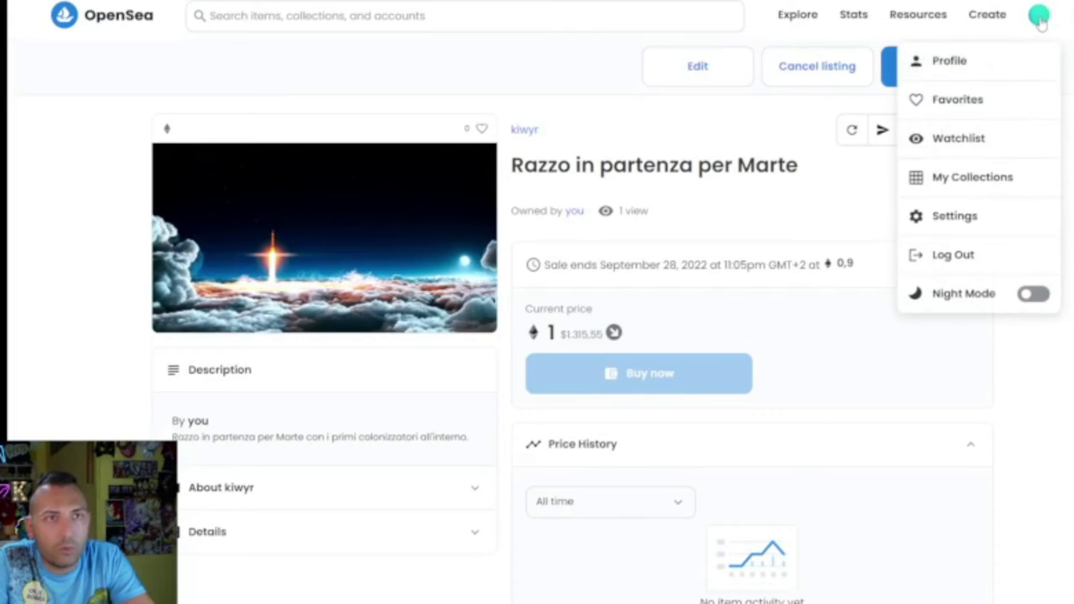
click(981, 177)
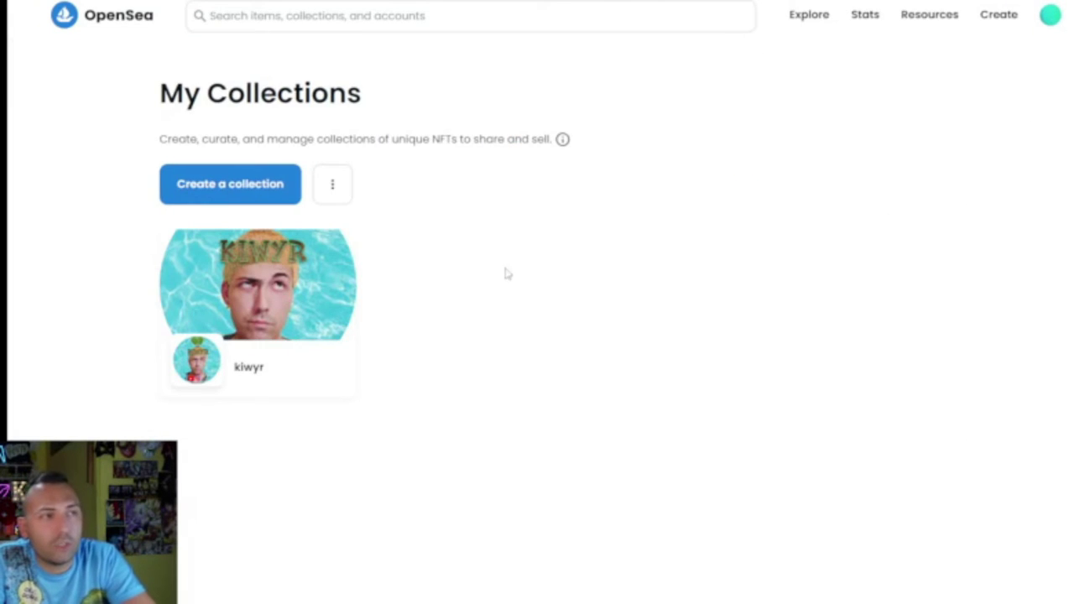
click(310, 326)
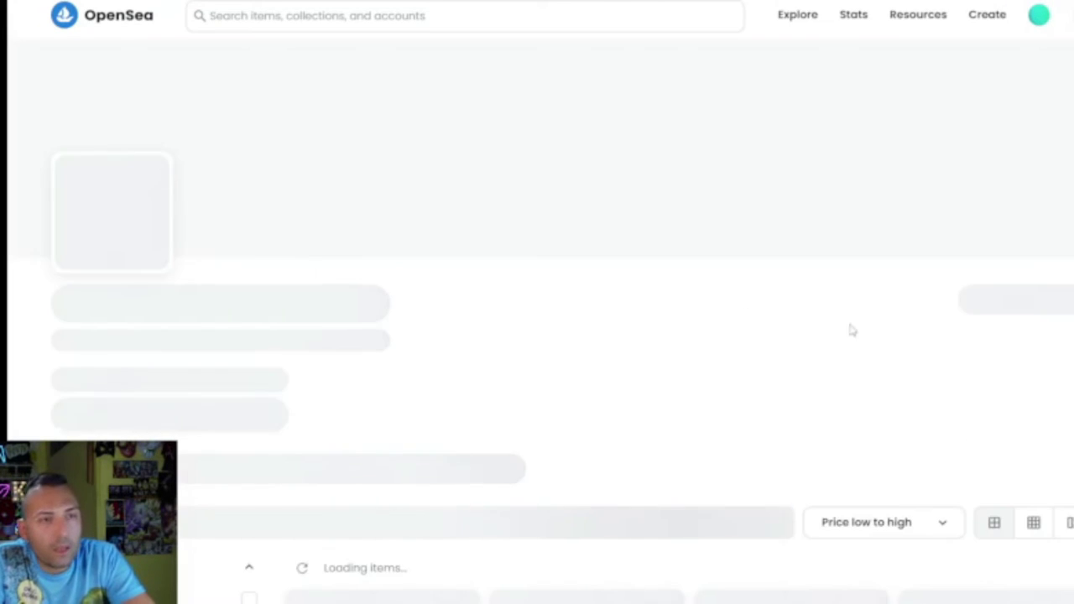
scroll(859, 352, down, 4)
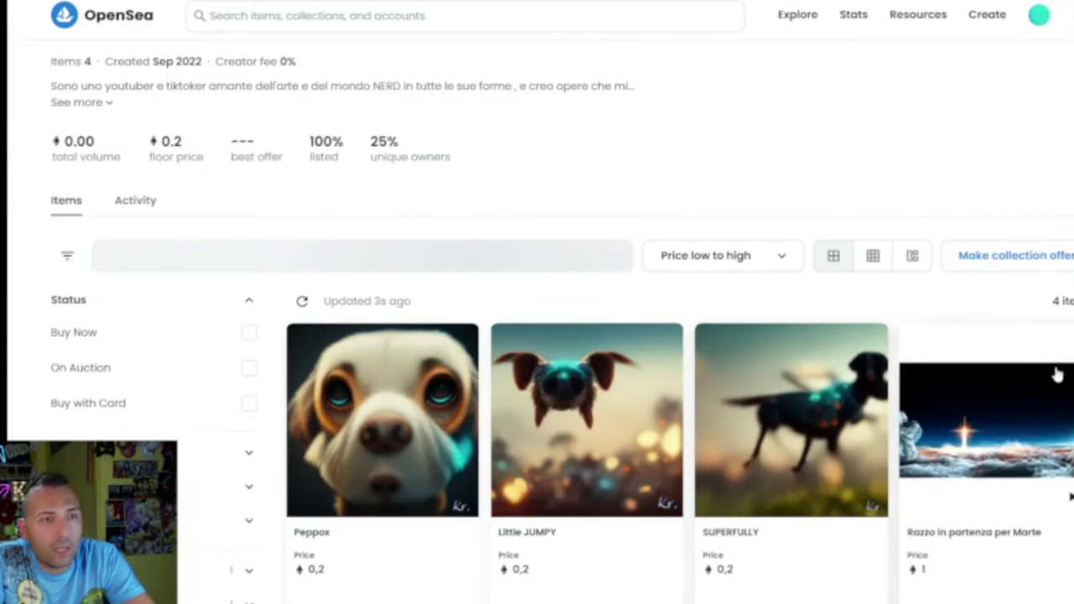
scroll(1054, 372, down, 3)
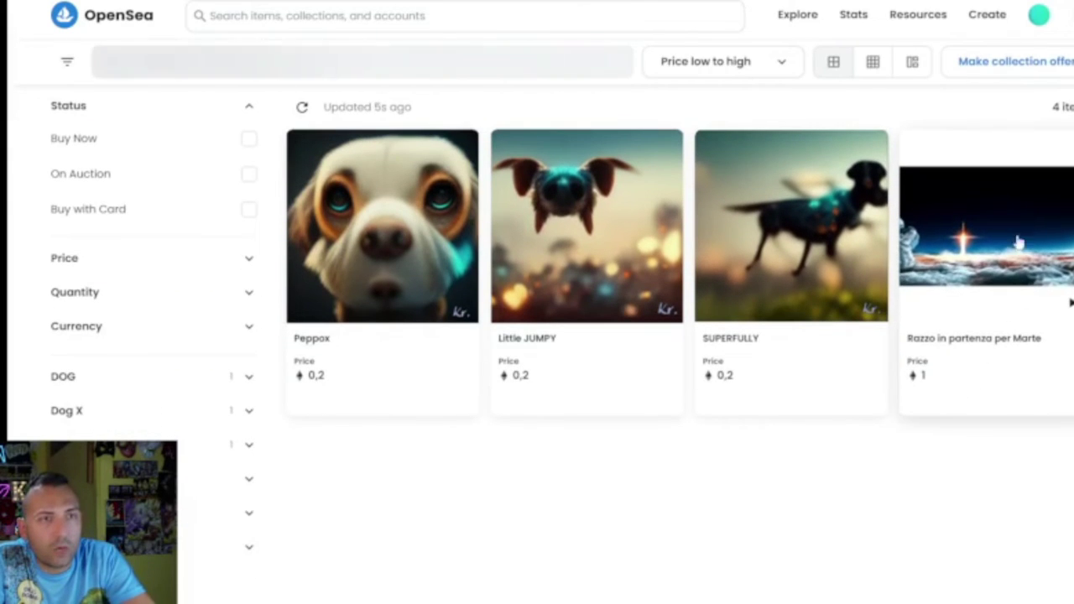
scroll(679, 235, up, 2)
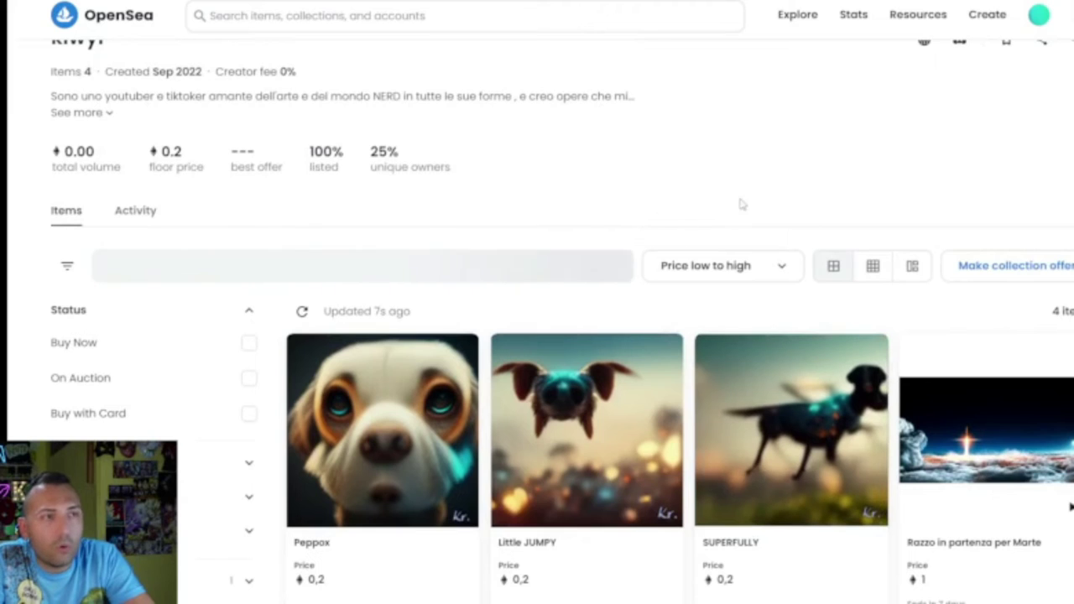
scroll(352, 199, up, 3)
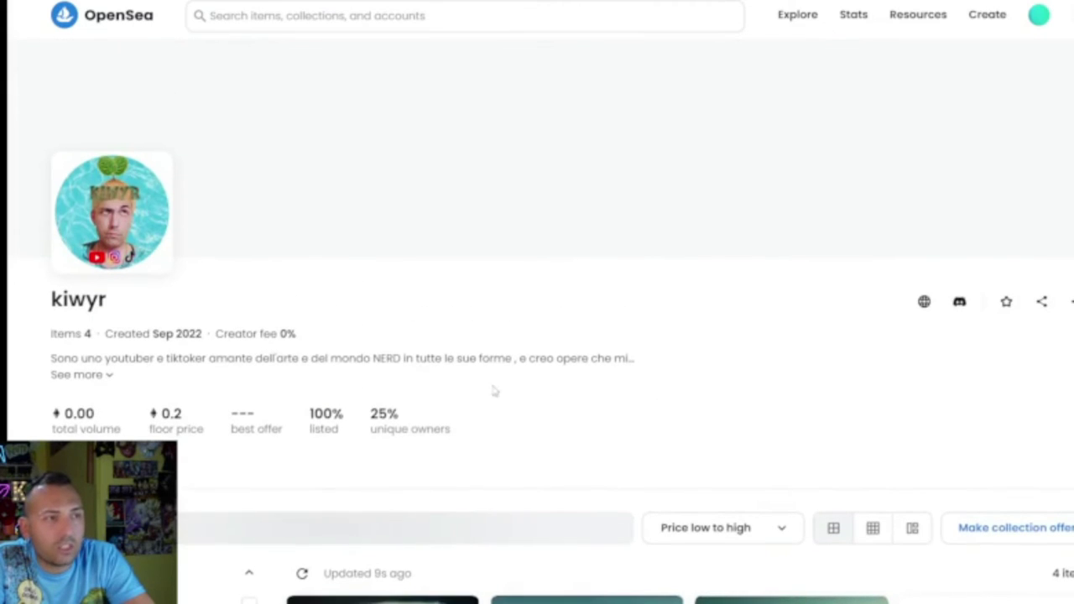
Step: Start a new item in the kiwyr collection and upload the NFTguerriero1 video from the desktop as its media
click(1068, 301)
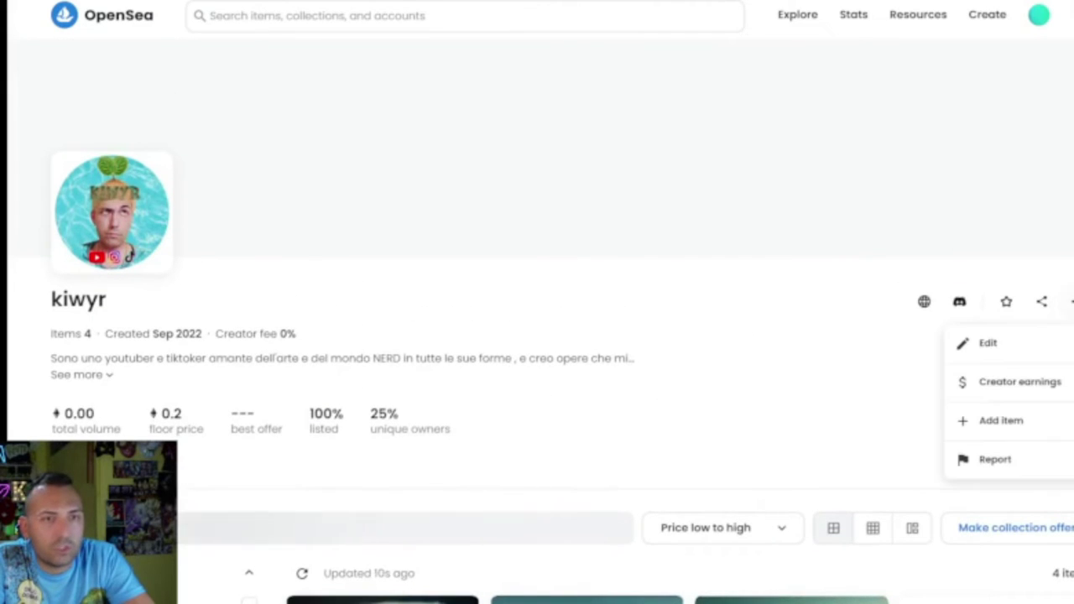
click(999, 427)
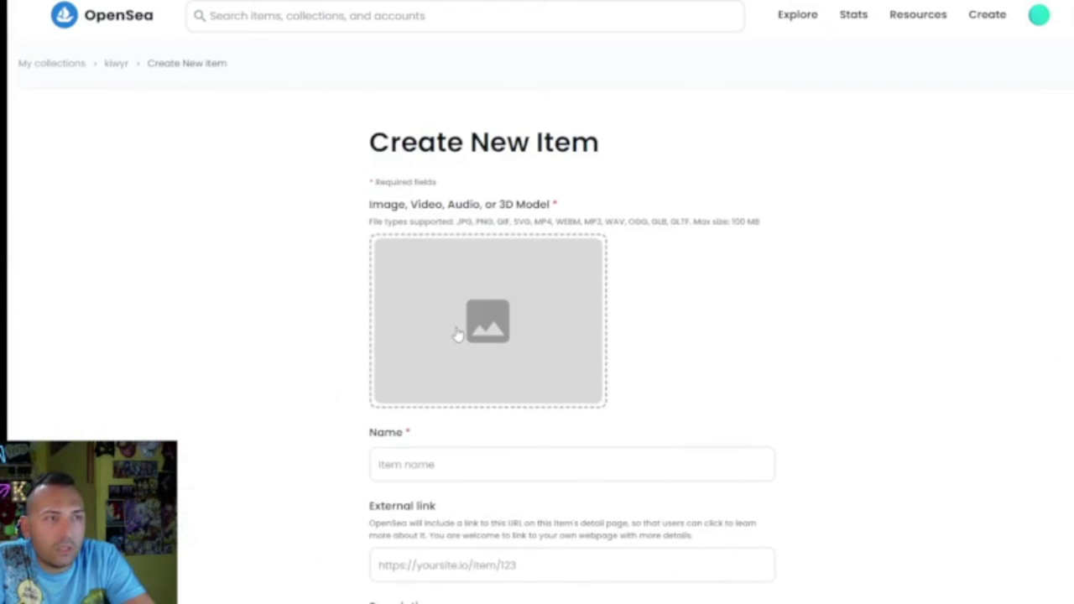
click(458, 333)
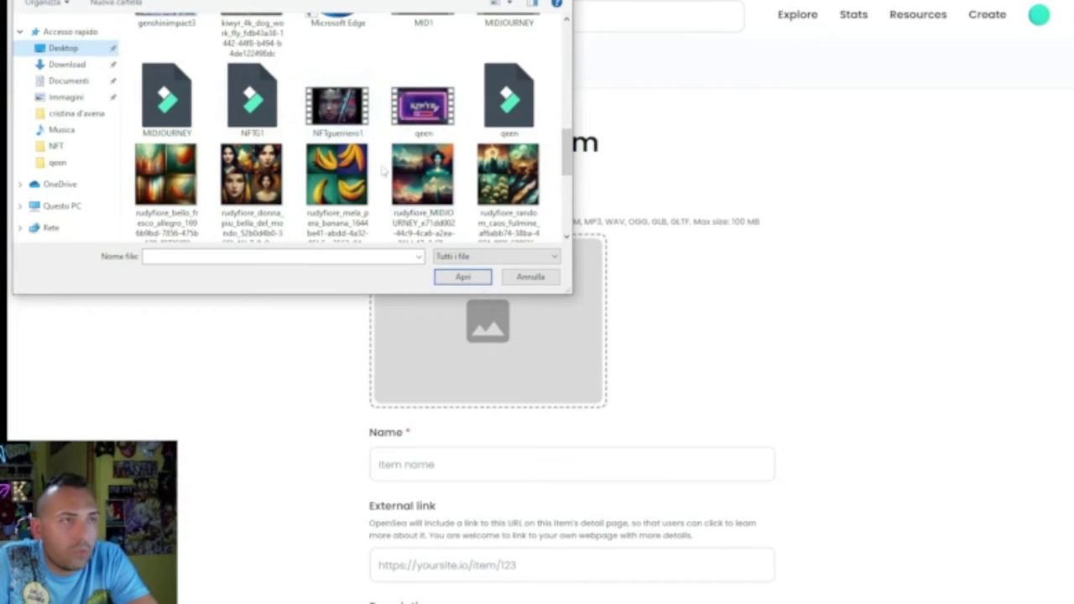
click(326, 117)
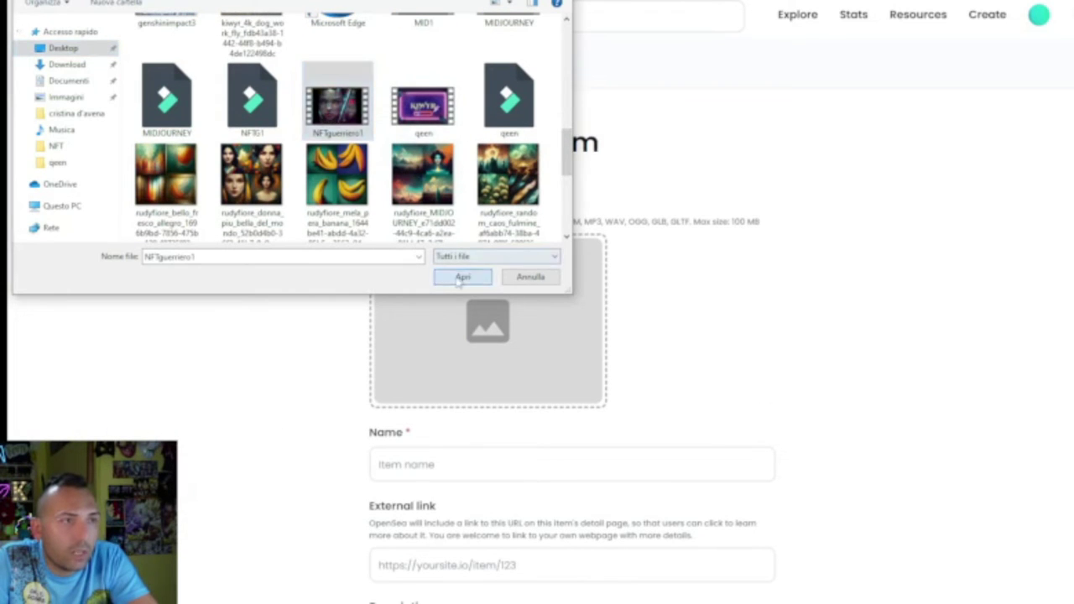
click(462, 277)
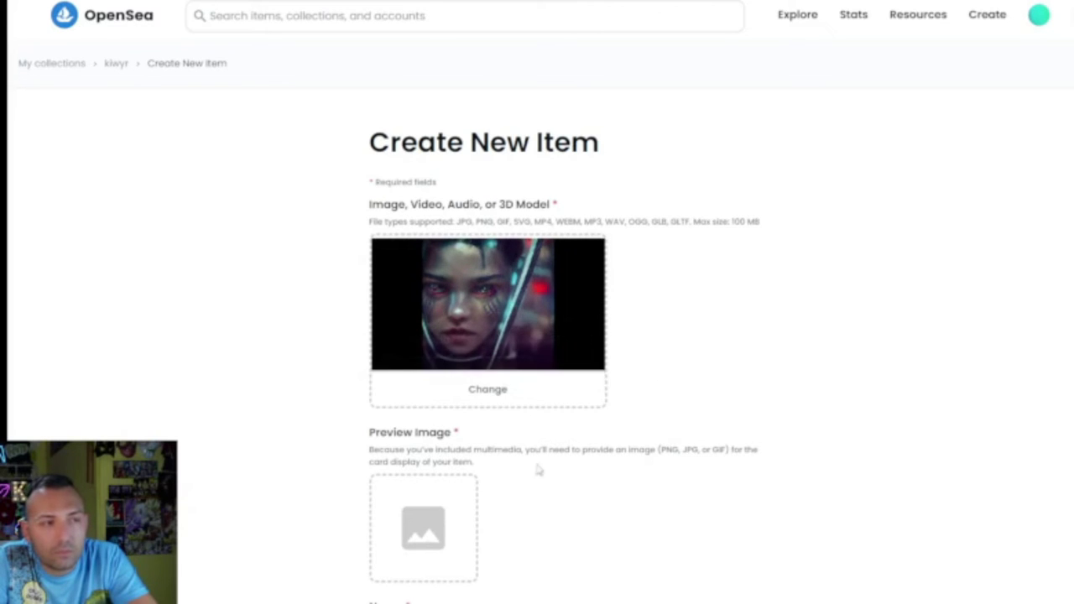
Step: Set the preview image to the cyberpunk gladiator picture from the NFT folder that matches the uploaded video
scroll(702, 410, down, 2)
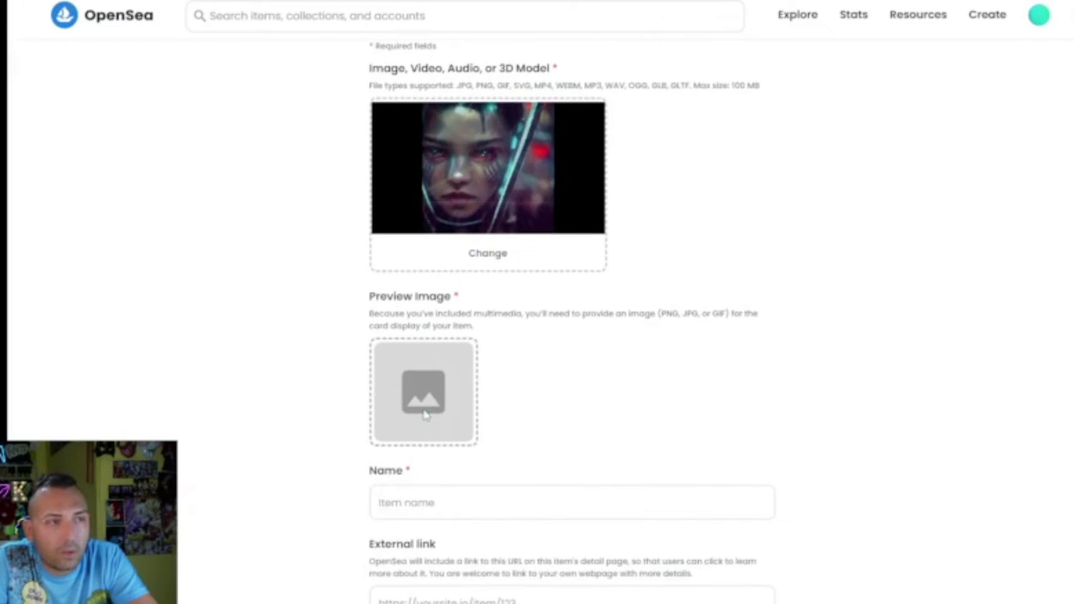
click(424, 412)
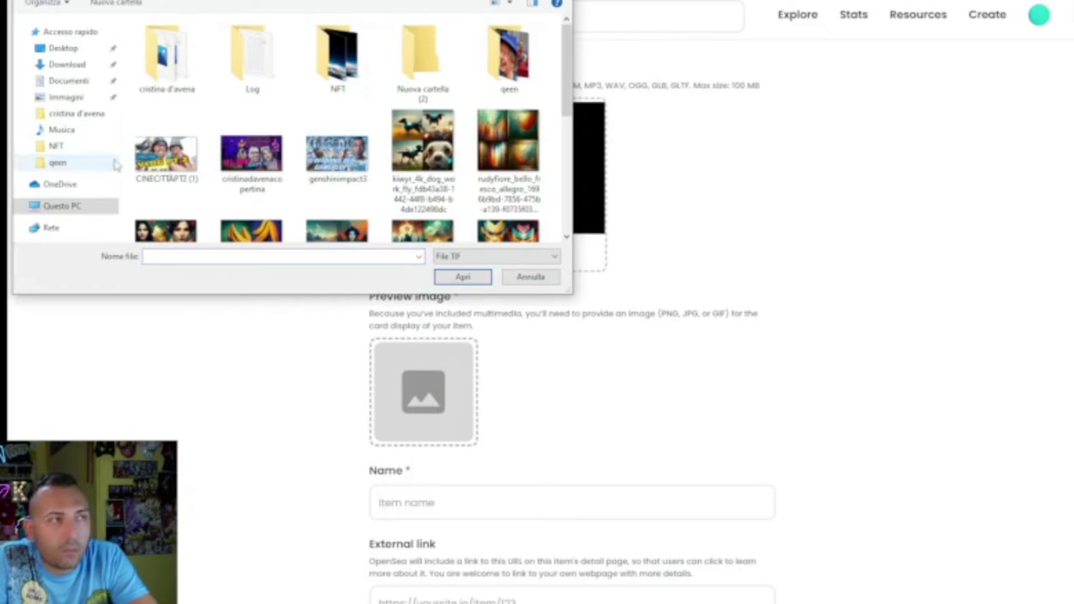
click(73, 147)
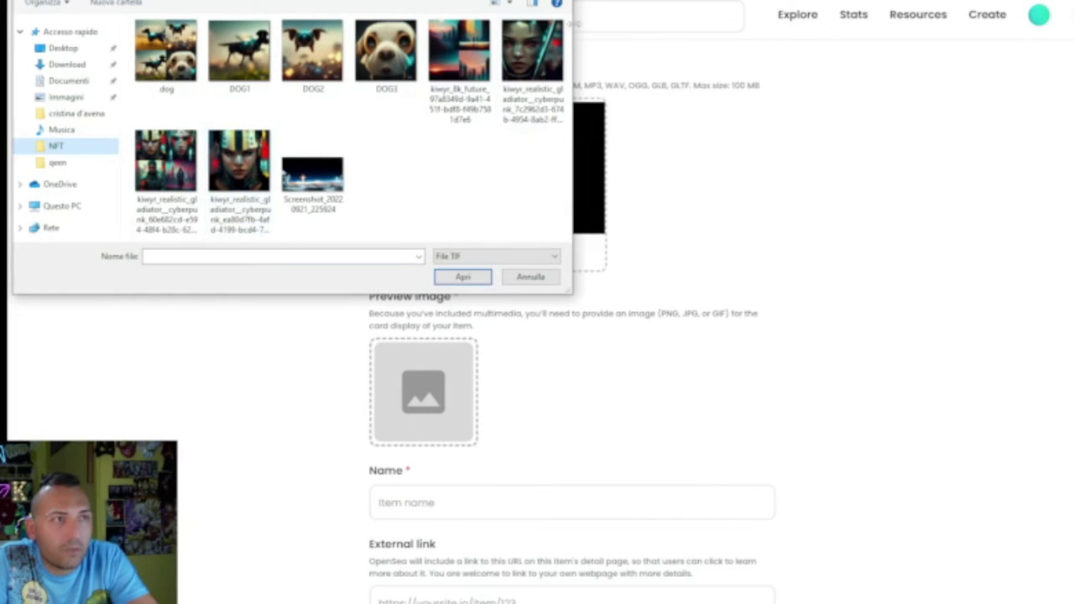
click(533, 52)
click(460, 277)
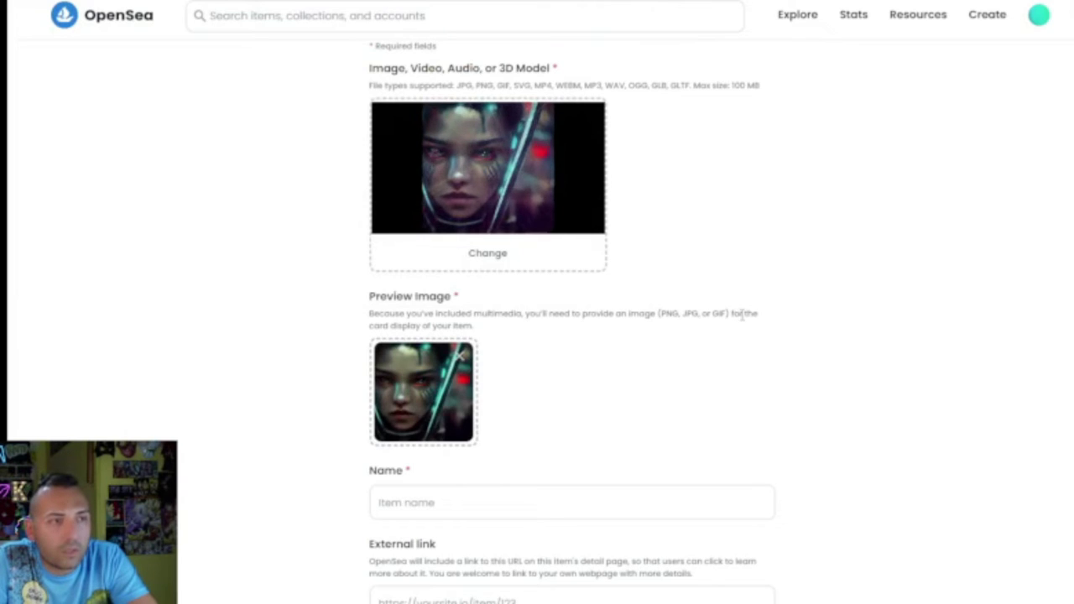
Step: Pause playback of the uploaded warrior video
scroll(742, 314, down, 3)
scroll(738, 302, up, 4)
mouse_move(426, 297)
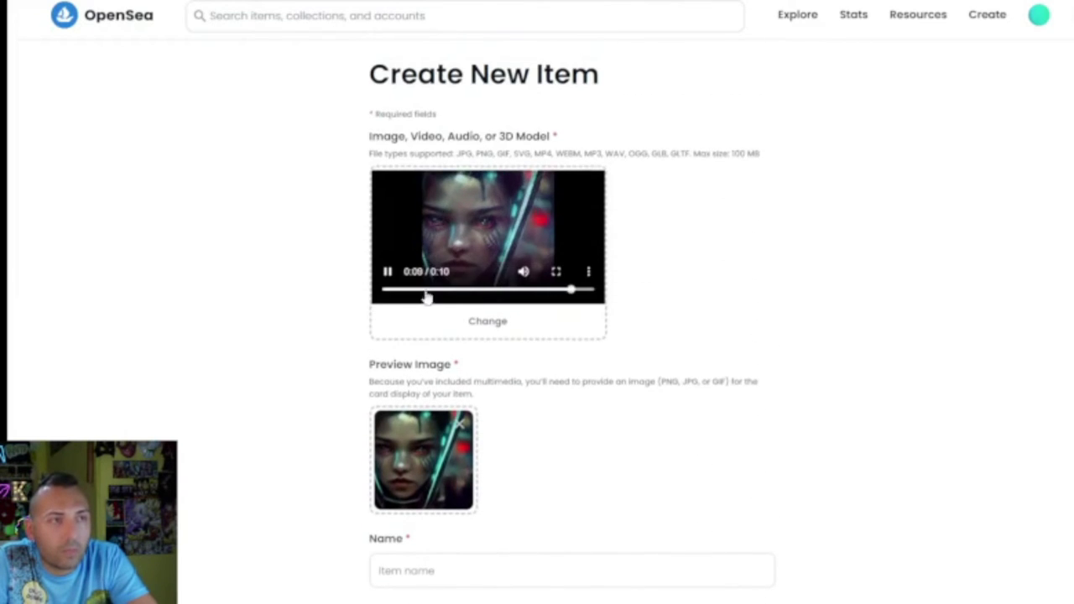
click(391, 277)
Step: Name the new item "Guerriero cyberpunk 2177"
scroll(755, 336, down, 3)
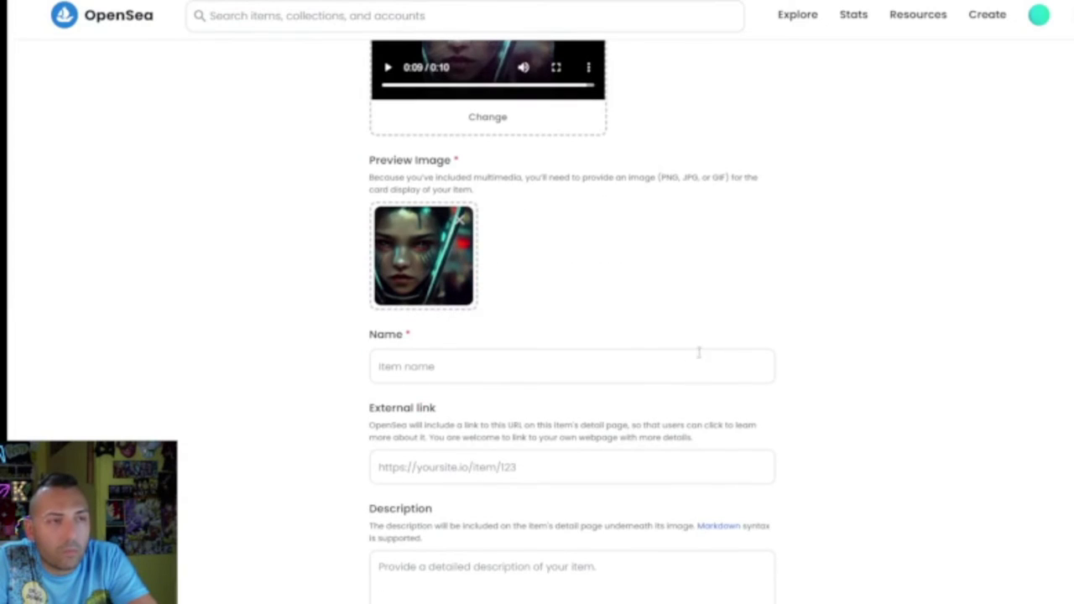
click(508, 373)
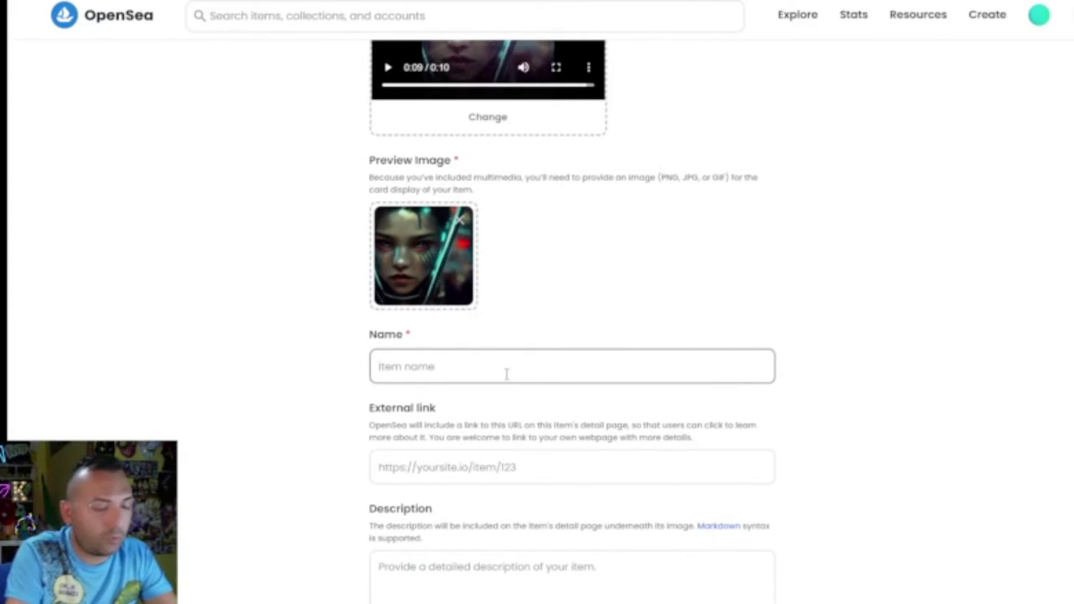
text(GGu)
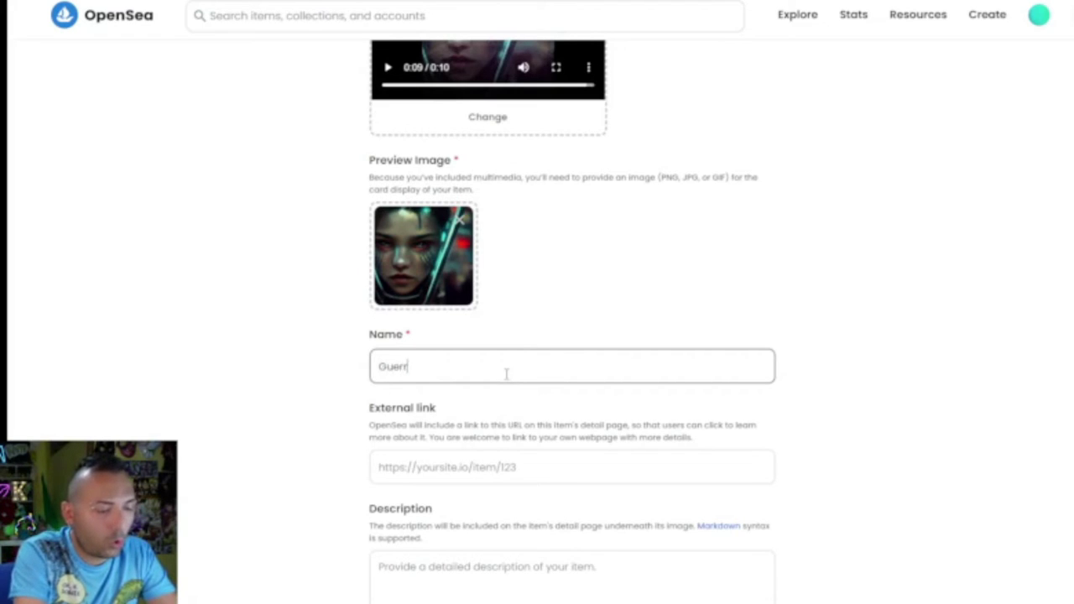
text(erriero)
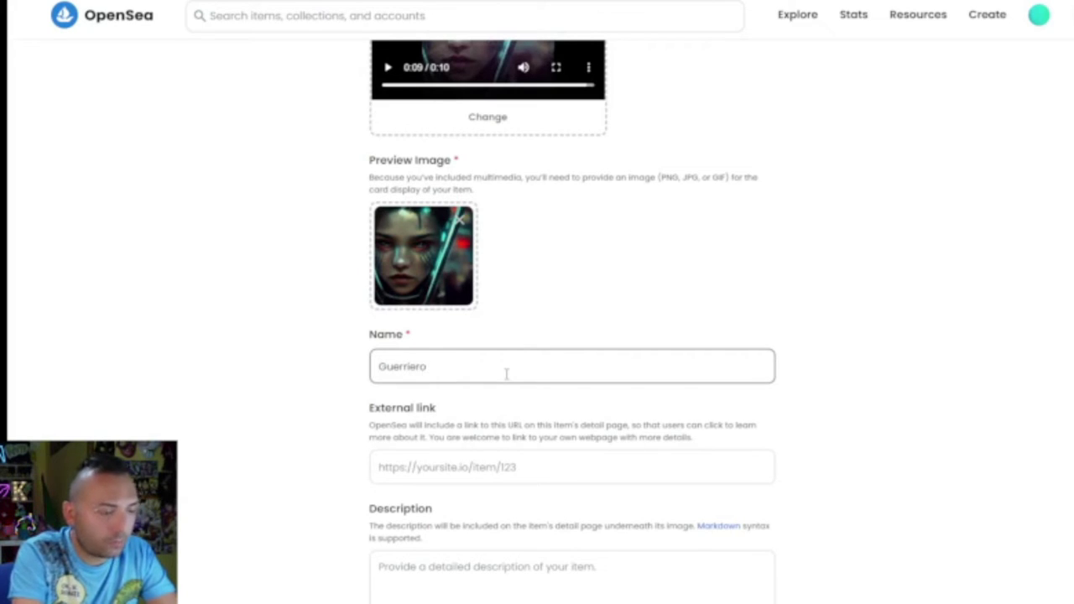
text( cyber)
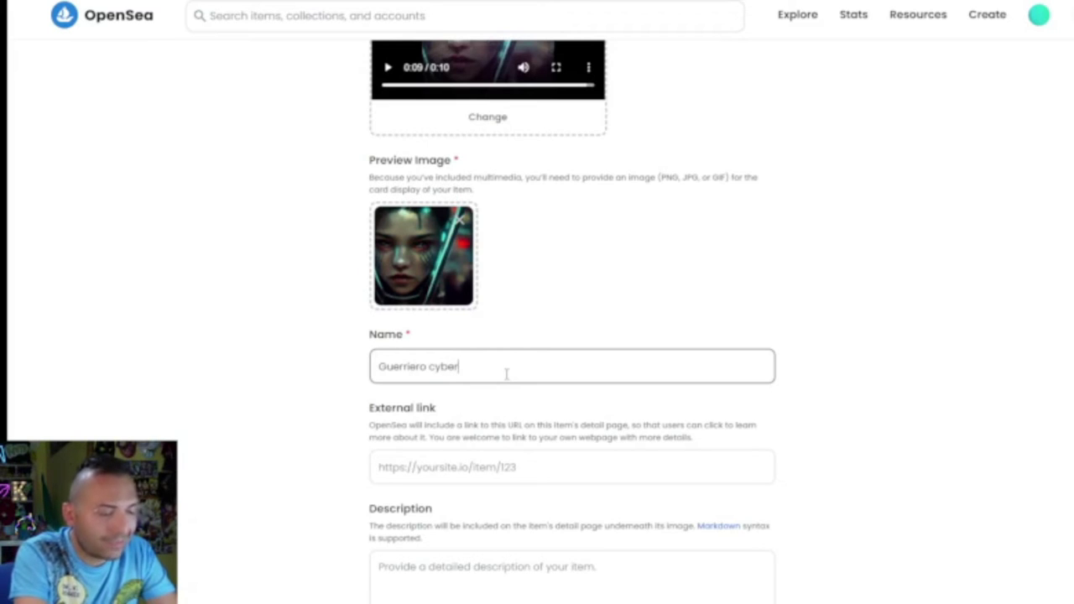
text(punk)
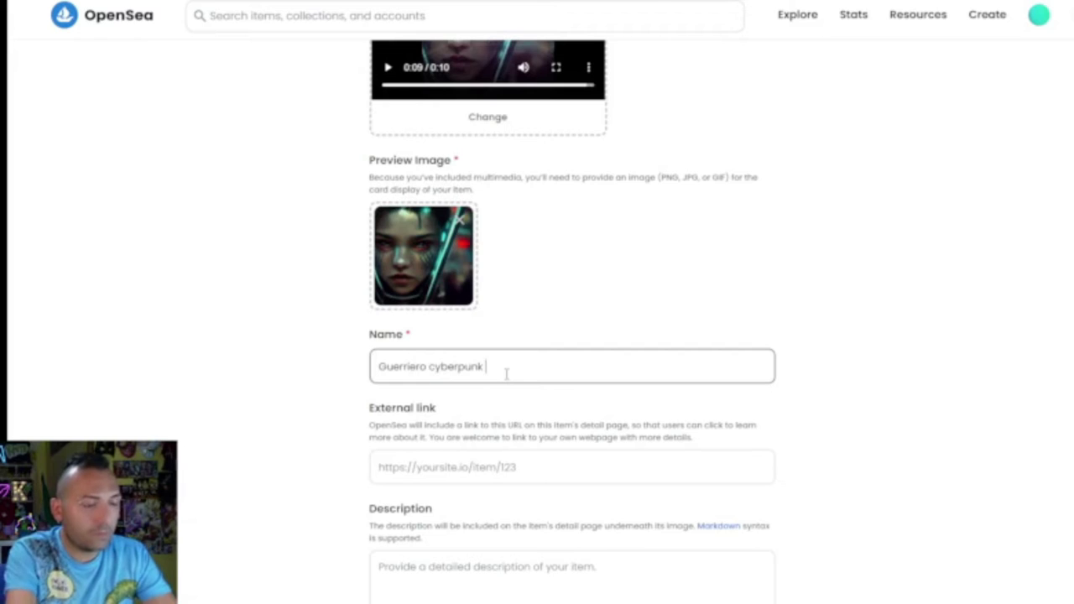
text( 2)
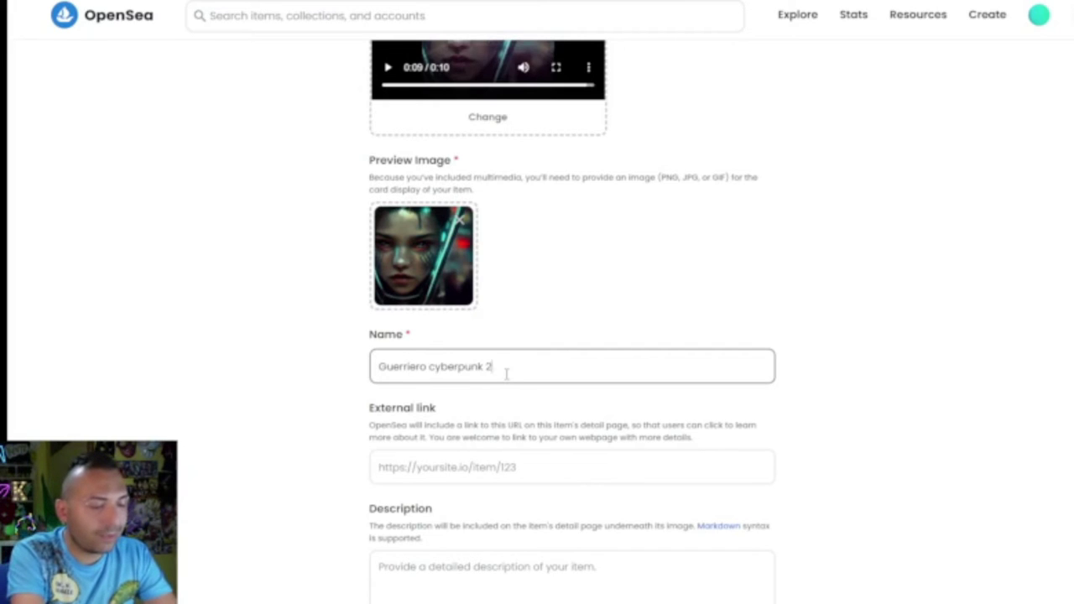
text(0)
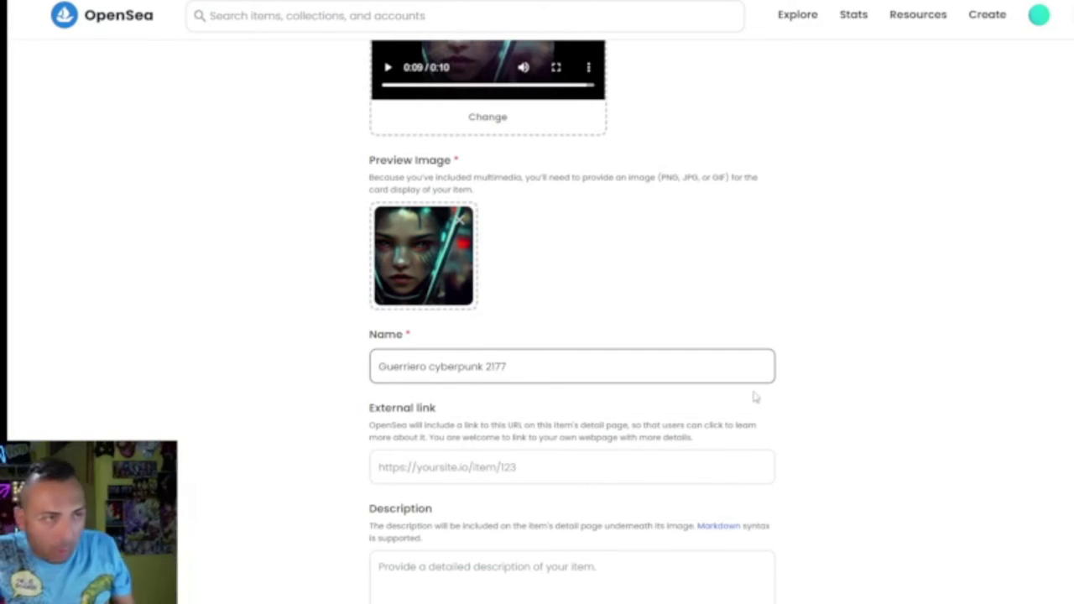
Step: Paste the copied YouTube channel address as the item's external link
click(504, 468)
right_click(516, 469)
click(577, 325)
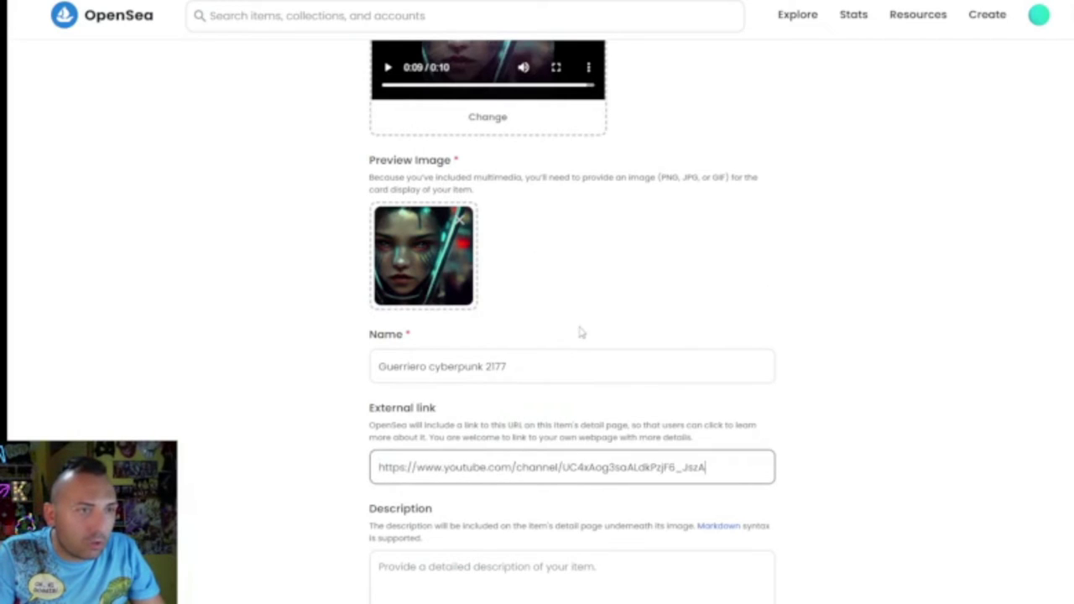
Step: Begin the item's description with the word "Gerriera"
scroll(831, 472, down, 3)
click(454, 378)
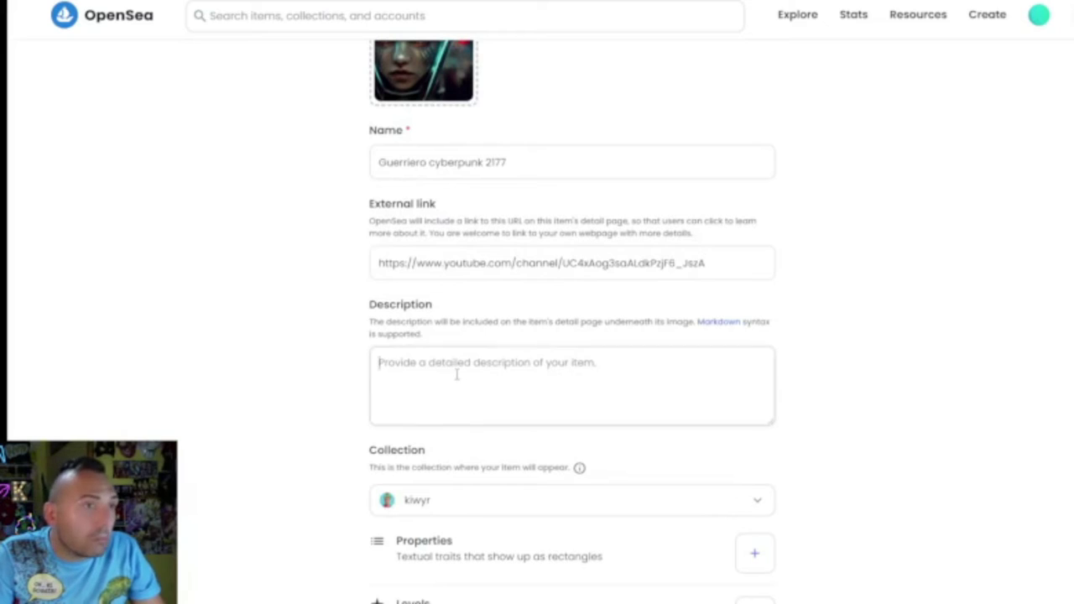
text(Gerrie)
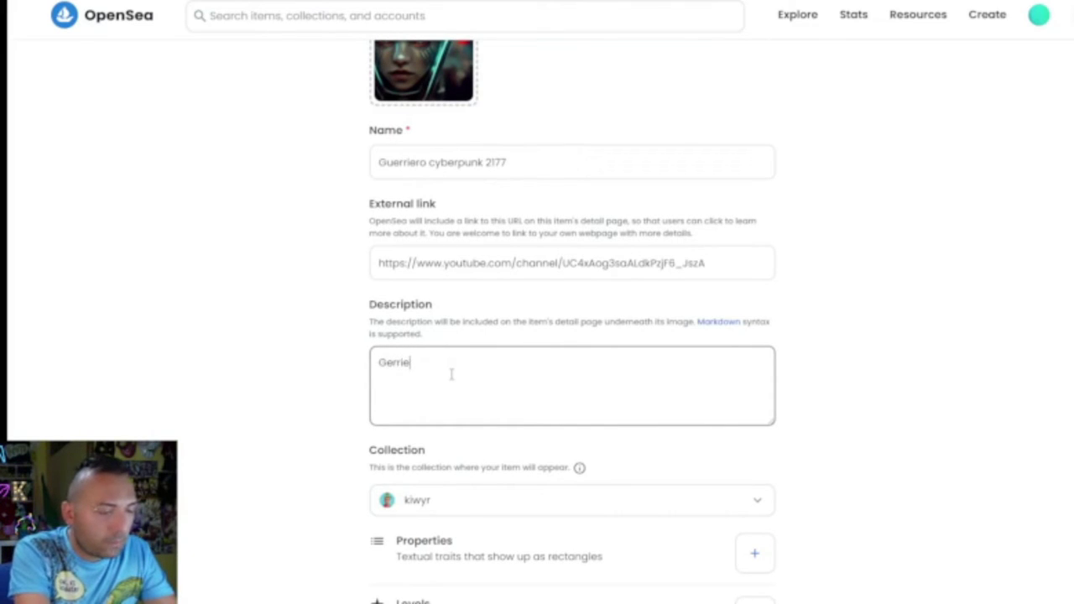
text(ro)
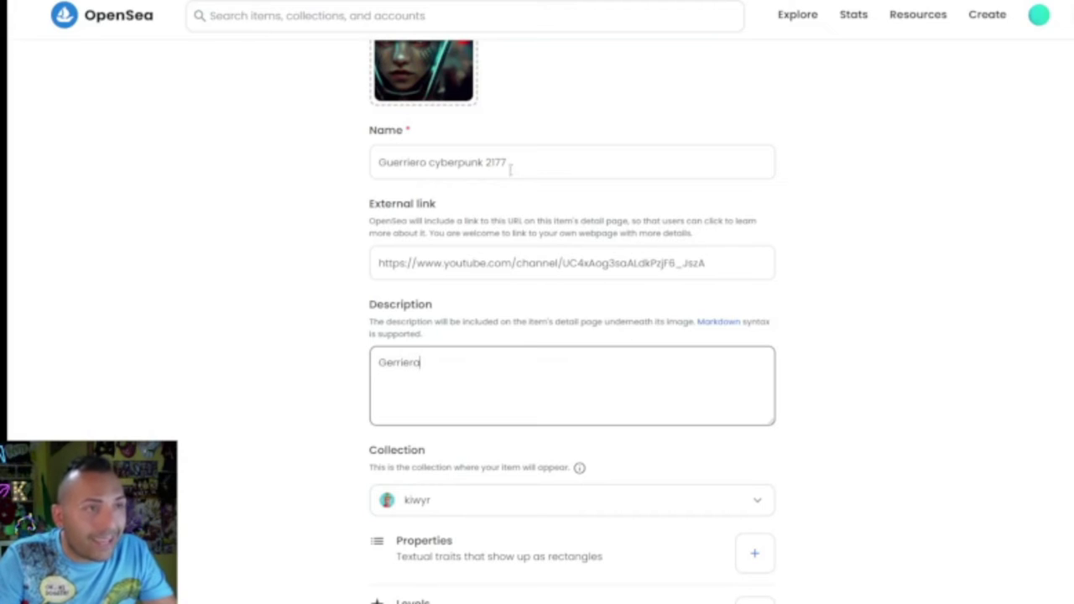
Step: Change the first word of the item's name so that it reads "Guerriera cyberpunk 2177"
click(427, 165)
key(BackSpace)
text(a)
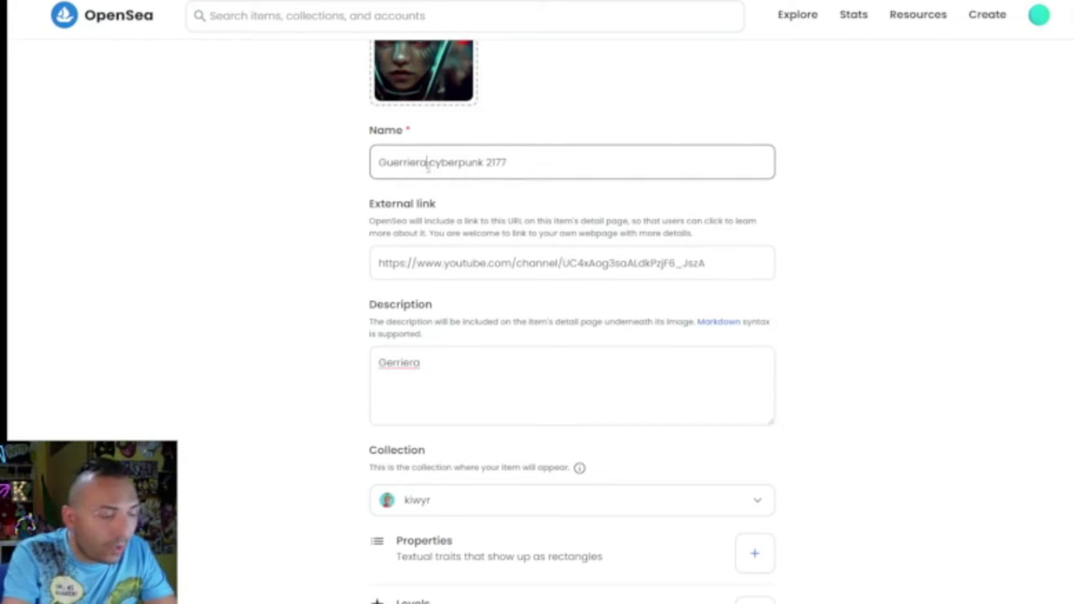
Step: Correct and extend the opening of the description to "Guerriera cyberpunk"
click(471, 369)
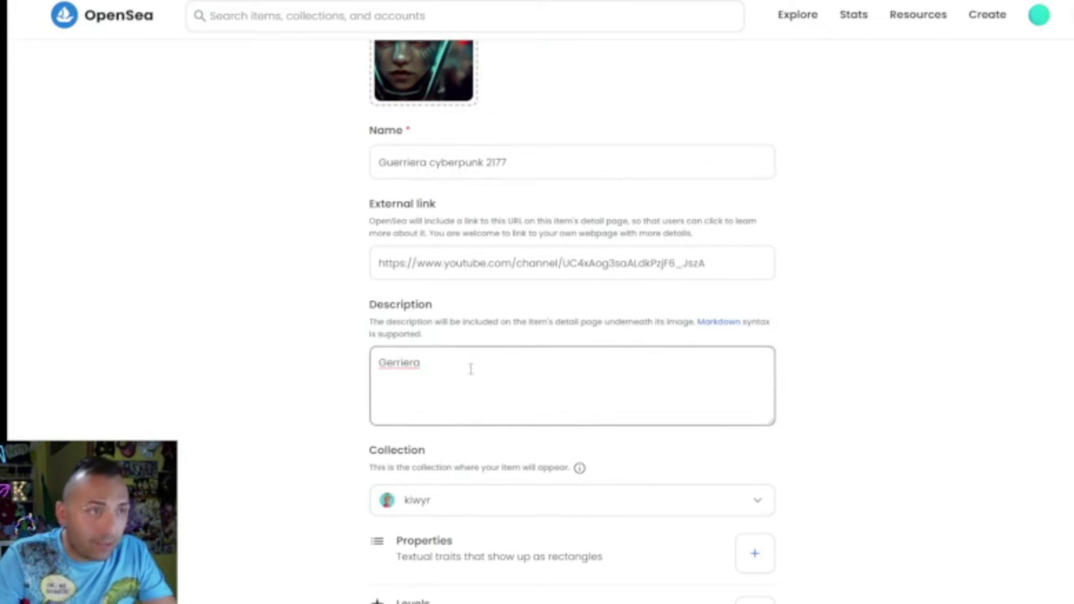
click(391, 362)
text(u)
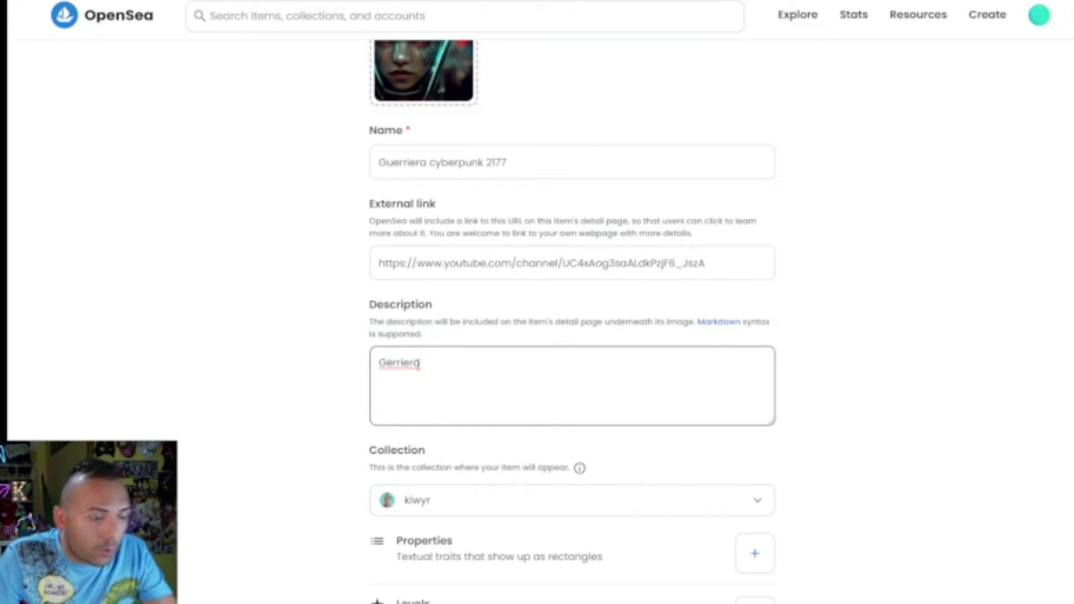
text(u)
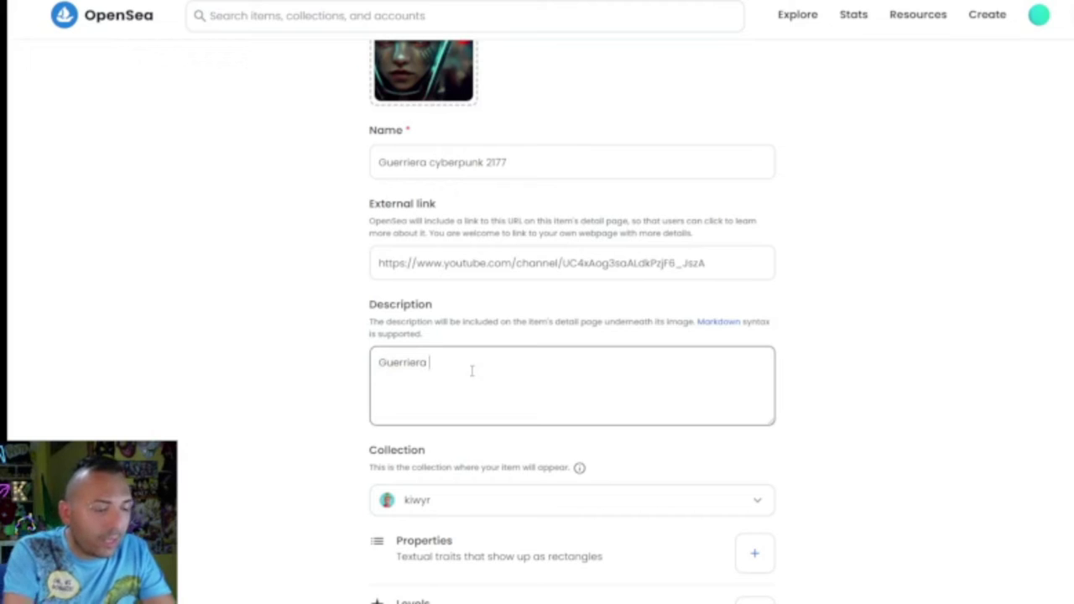
text( ciberpunk)
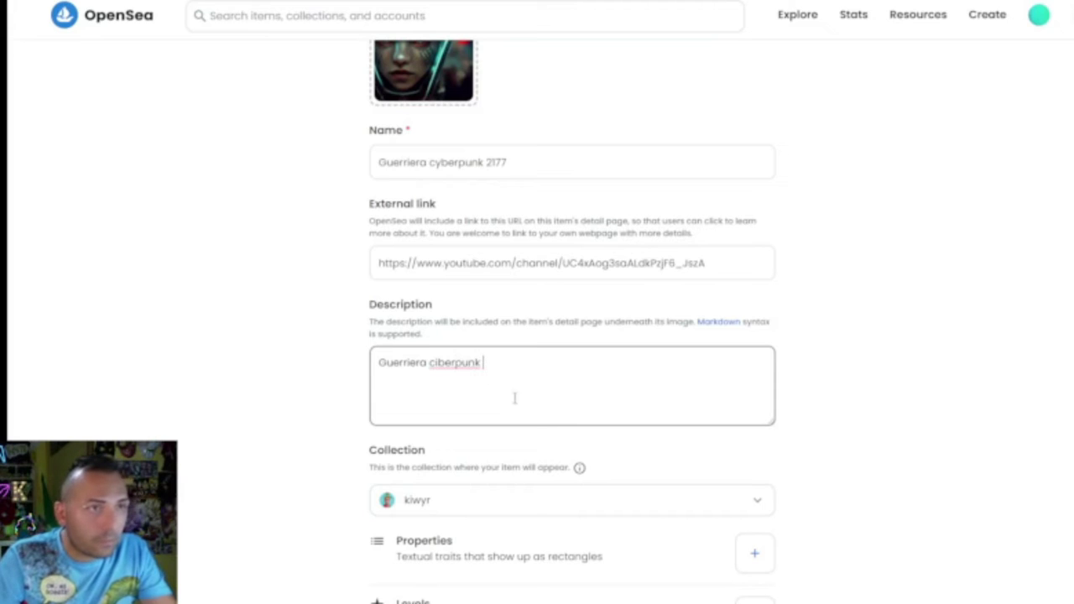
double_click(445, 362)
text(cyberpunk)
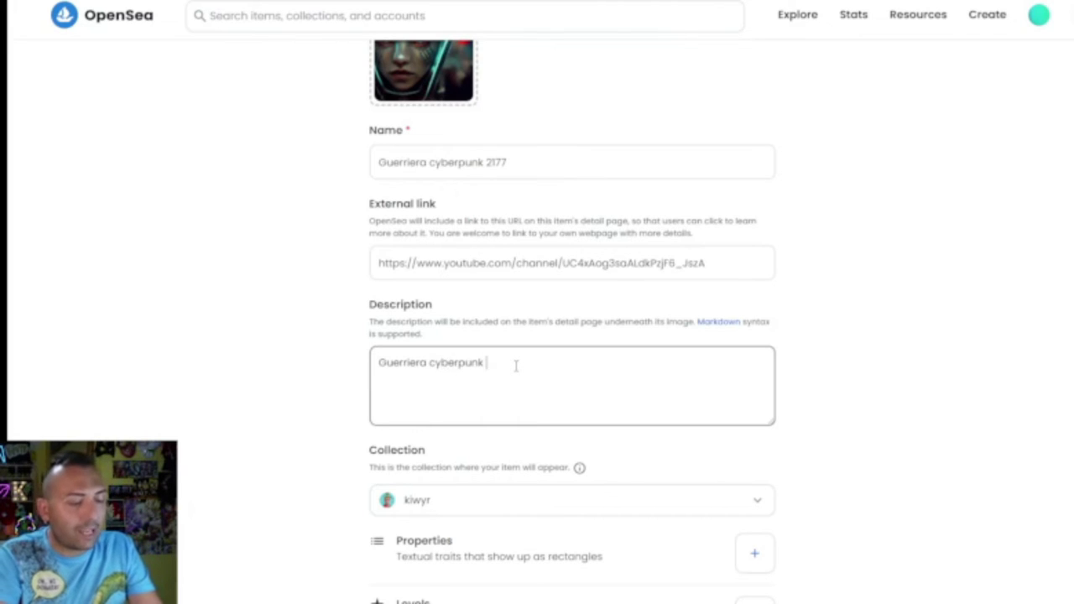
Step: Complete the description with "che lotta per la sopravvivenza umana contro alieni che vogliono invadere il pianeta terra."
text( che )
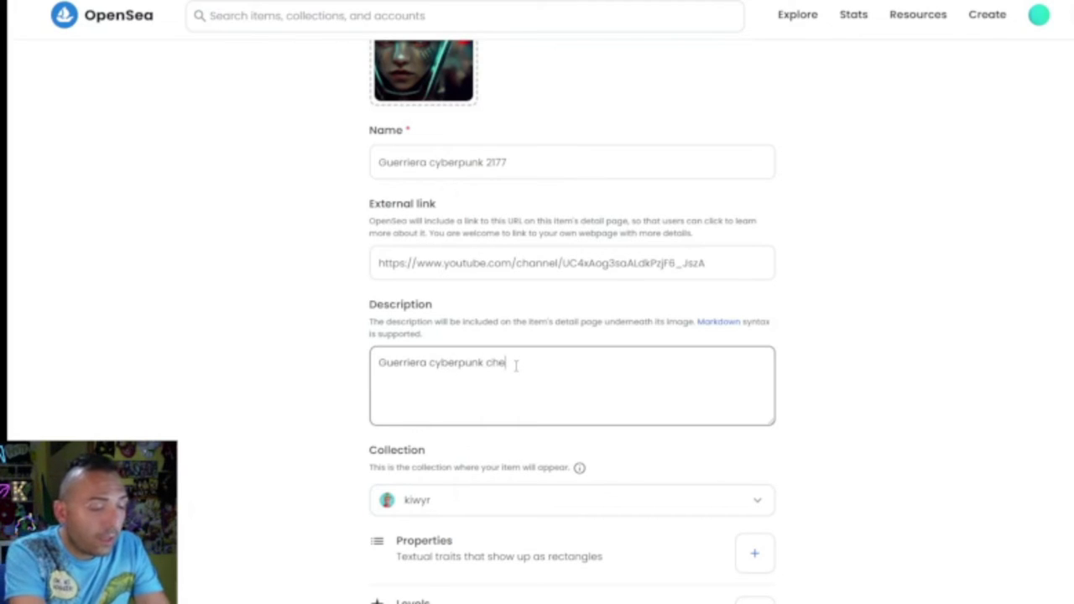
text(lotta pe)
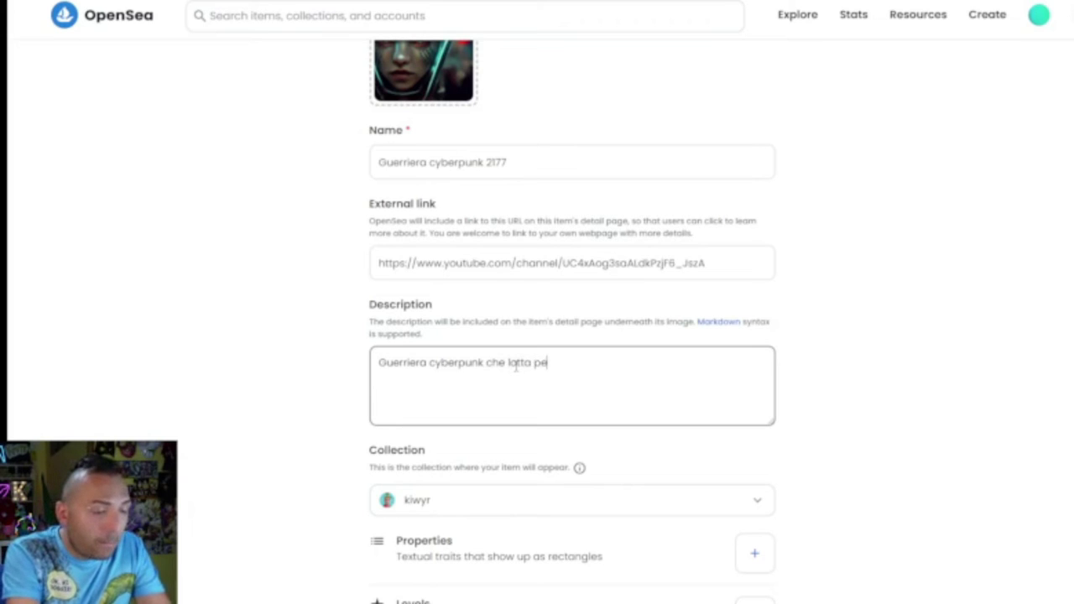
text(r la )
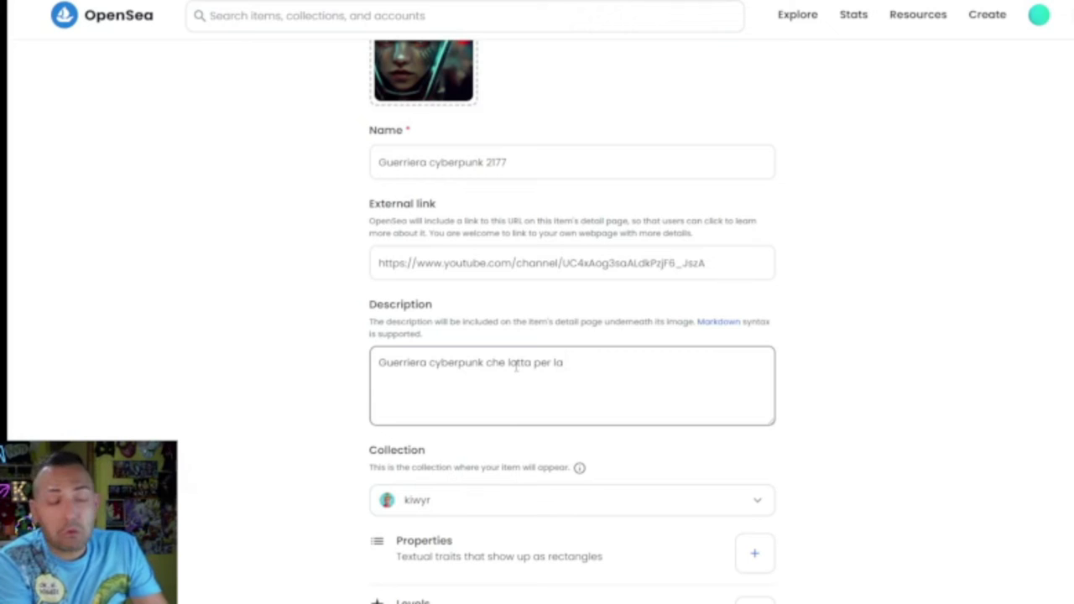
text(sop)
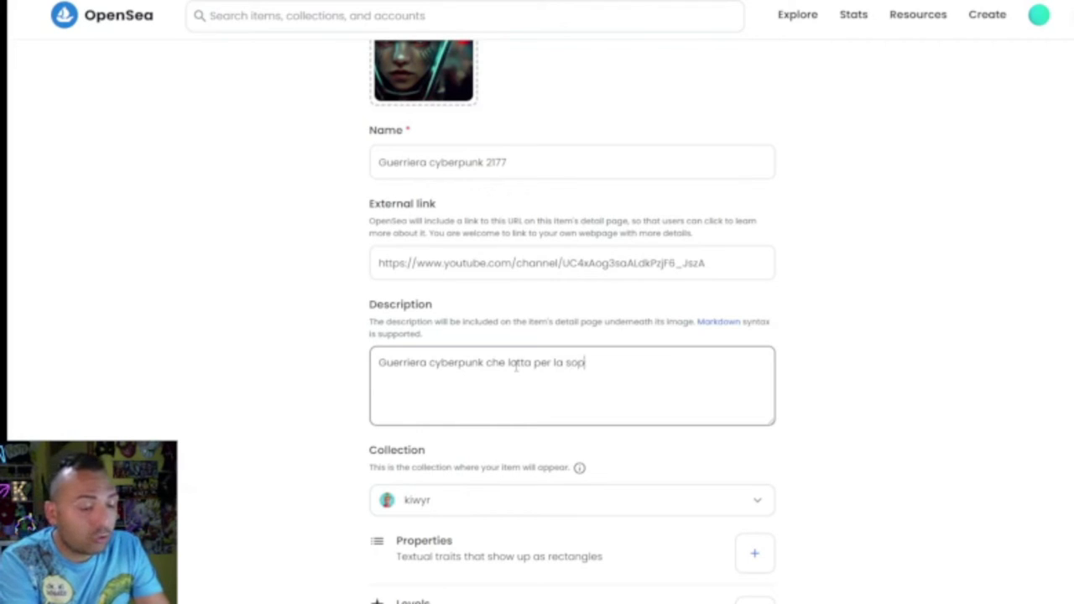
text(ravvive)
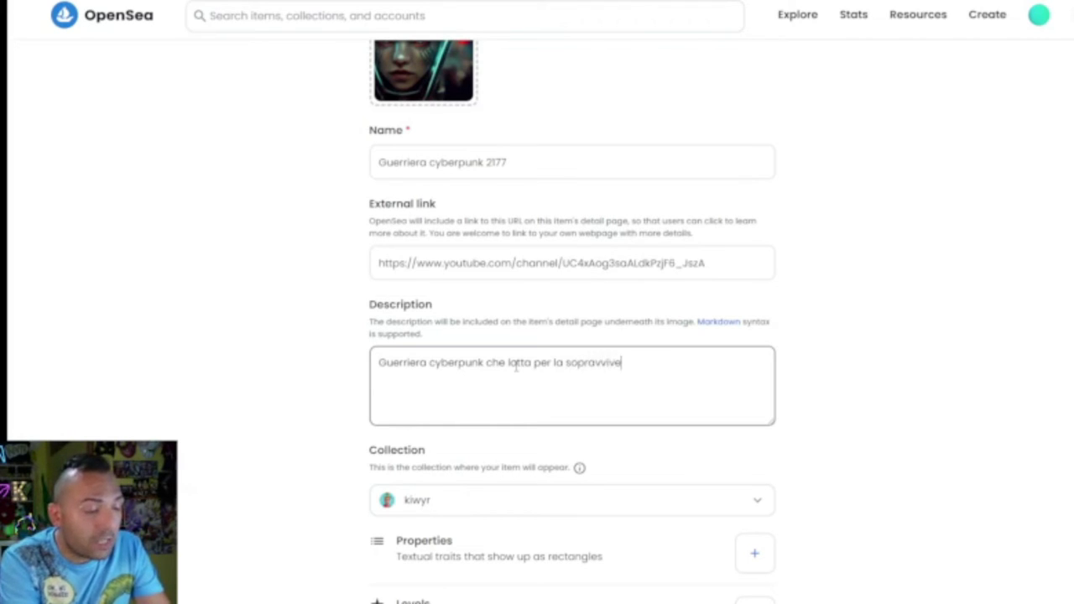
text(nza u)
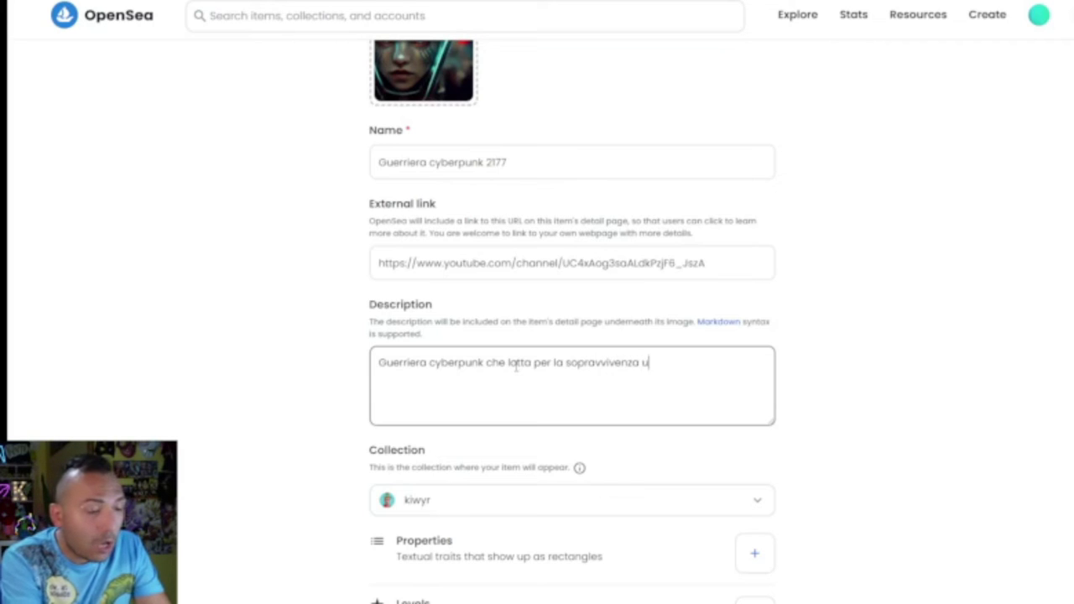
text(mana c)
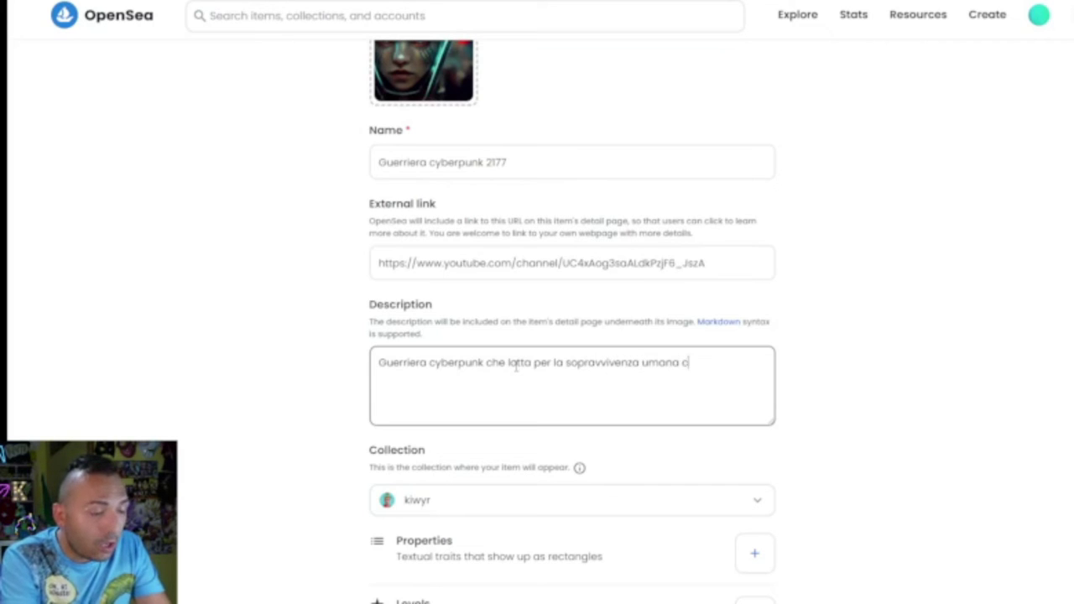
text(ontro a)
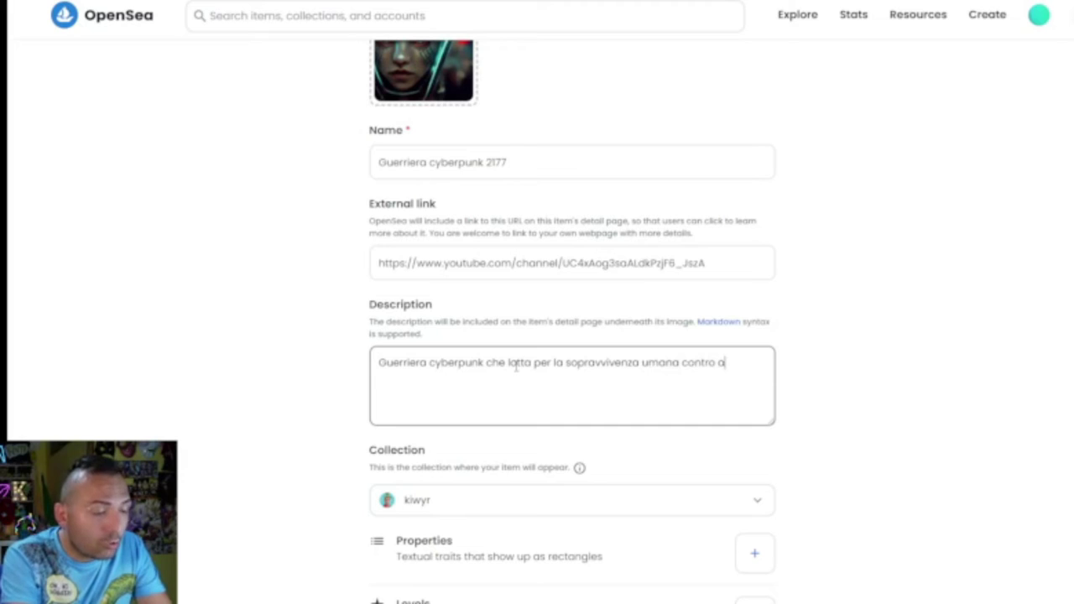
text(lienu)
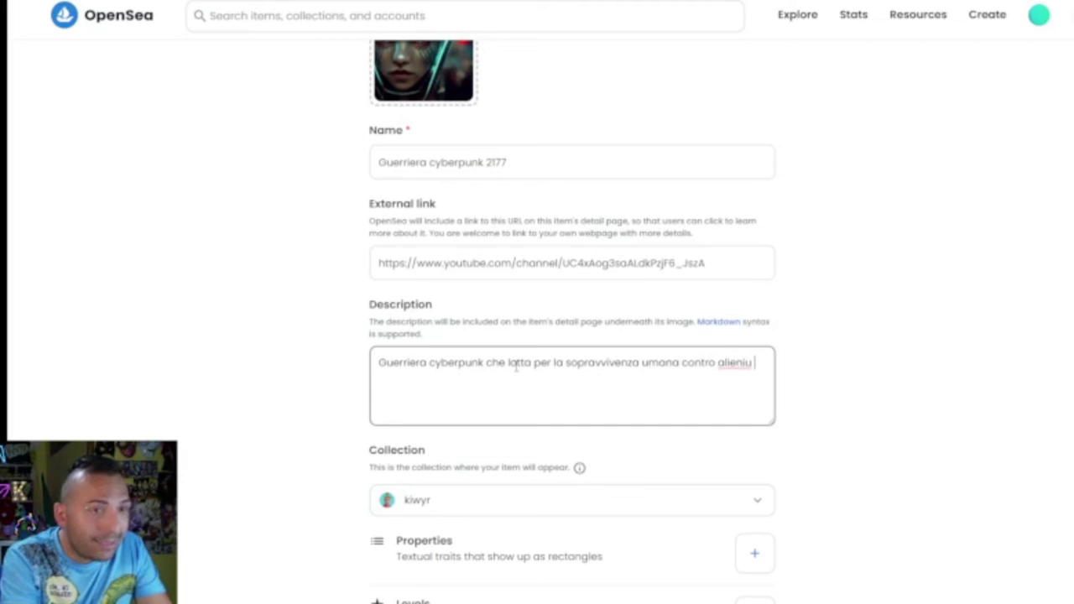
key(BackSpace)
text(i c)
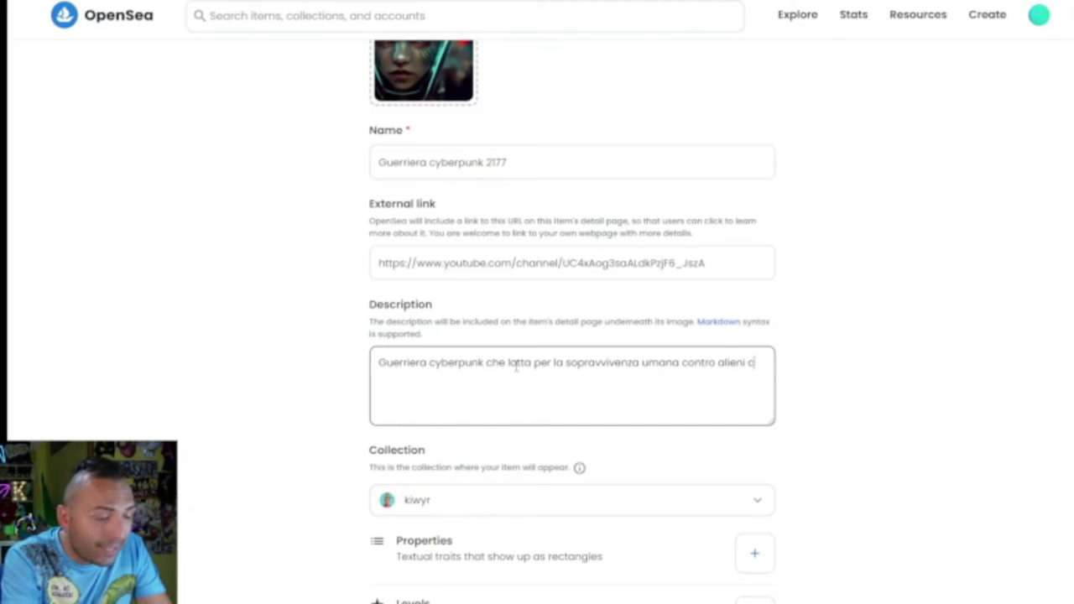
text(he vogliono )
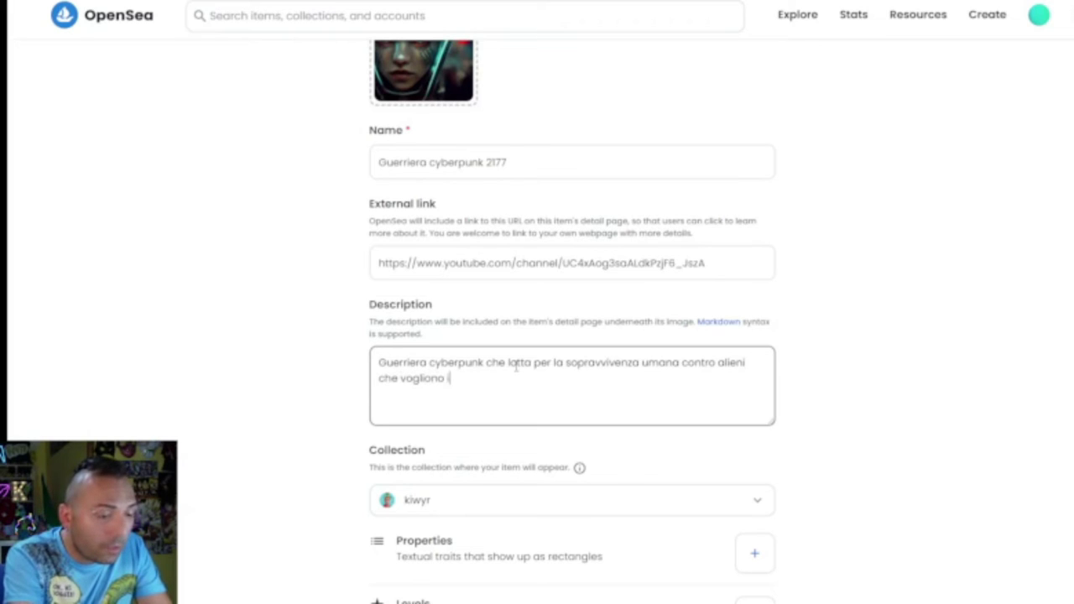
text(invadere )
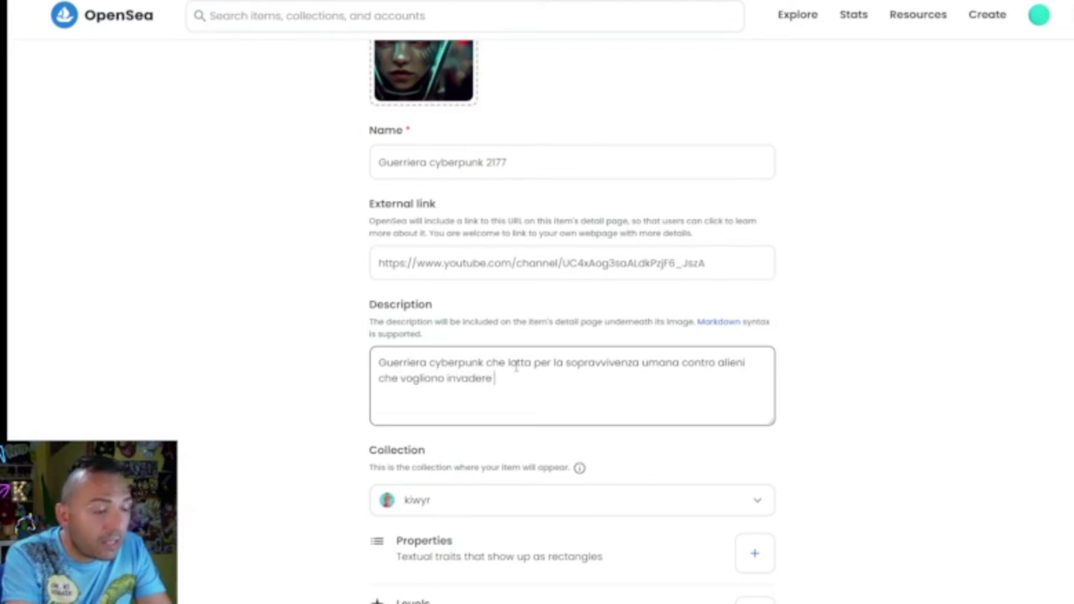
text(il pia)
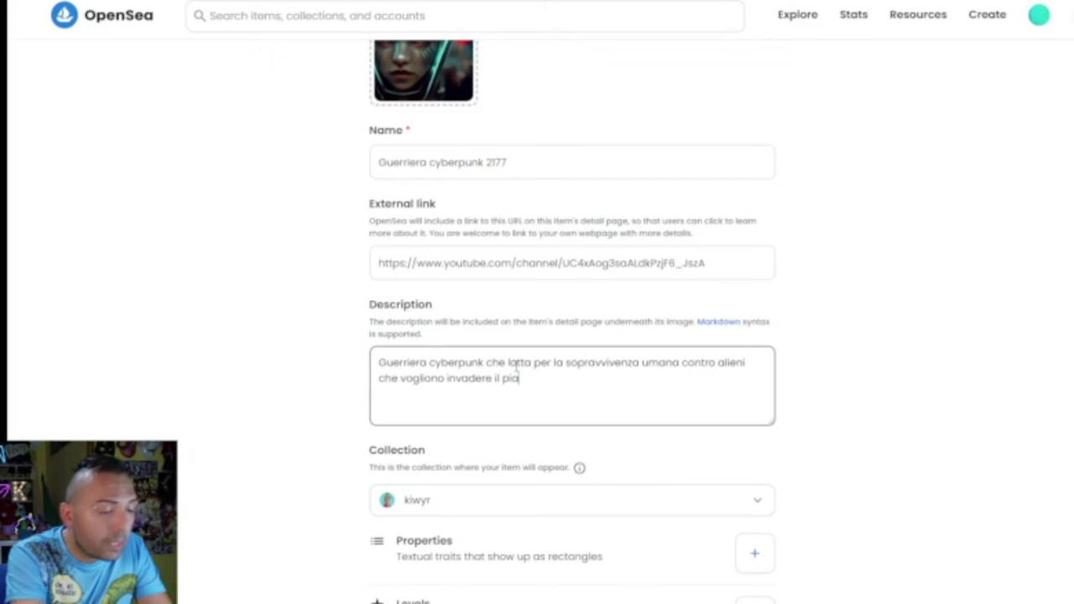
text(neta terra.)
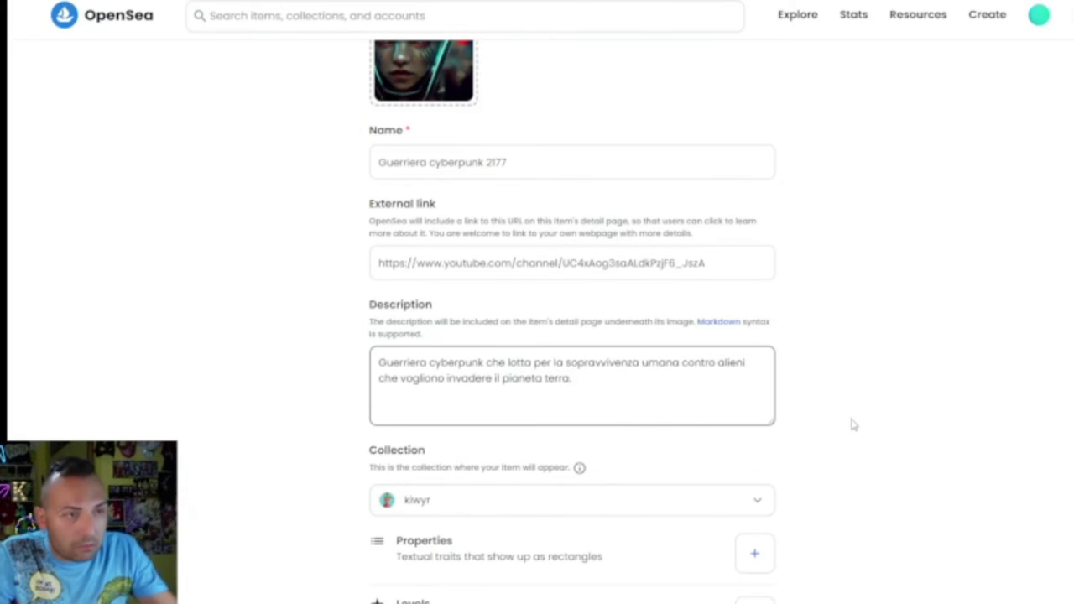
Step: Add a property with type "Guerriera" and name "Cyberlolly" to the item and save it
scroll(909, 405, down, 3)
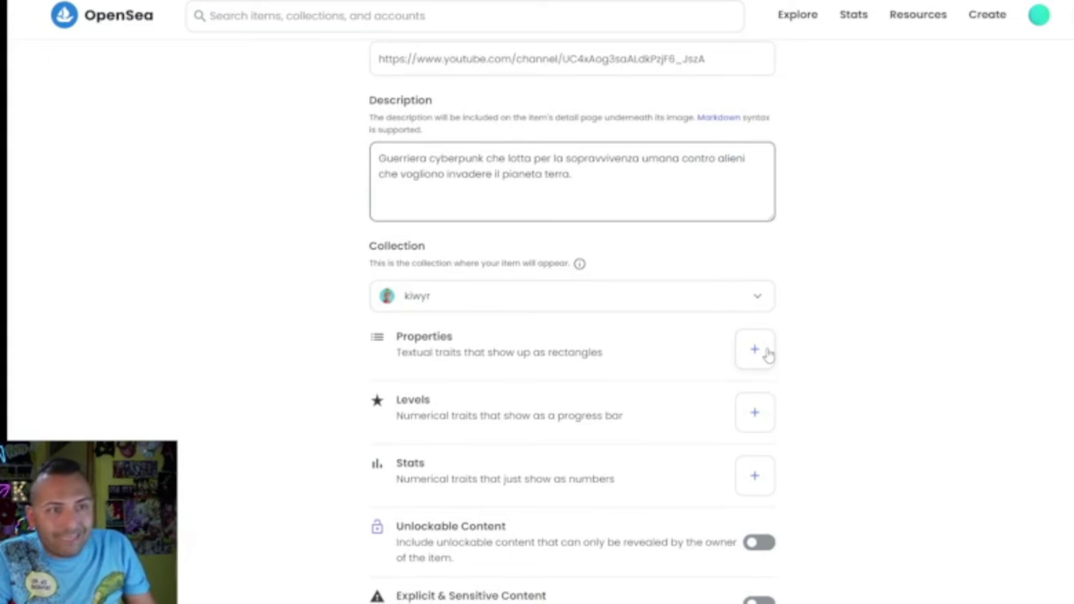
click(765, 354)
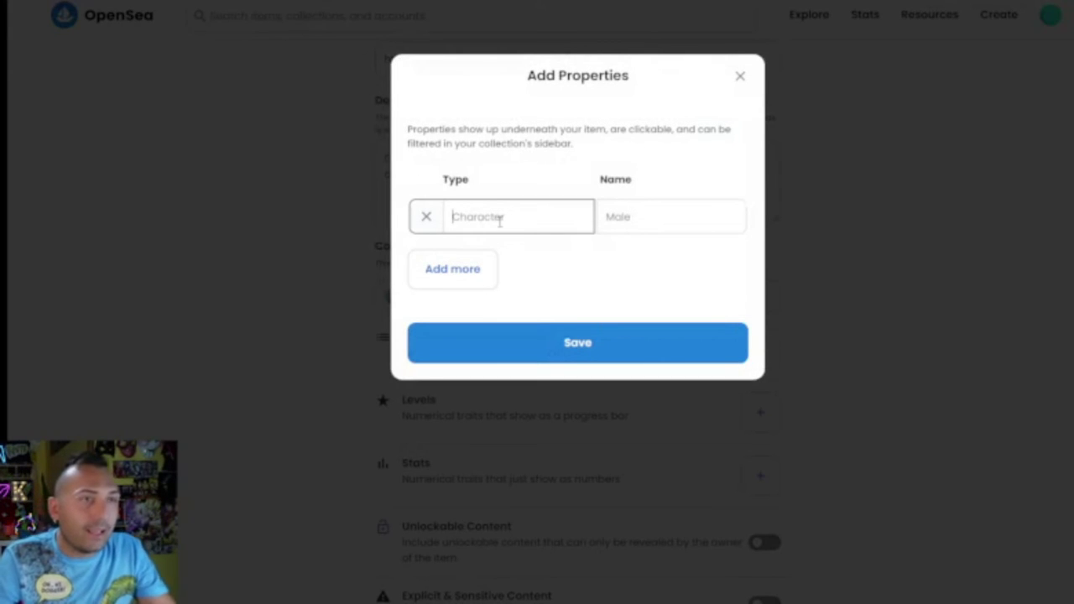
text(G)
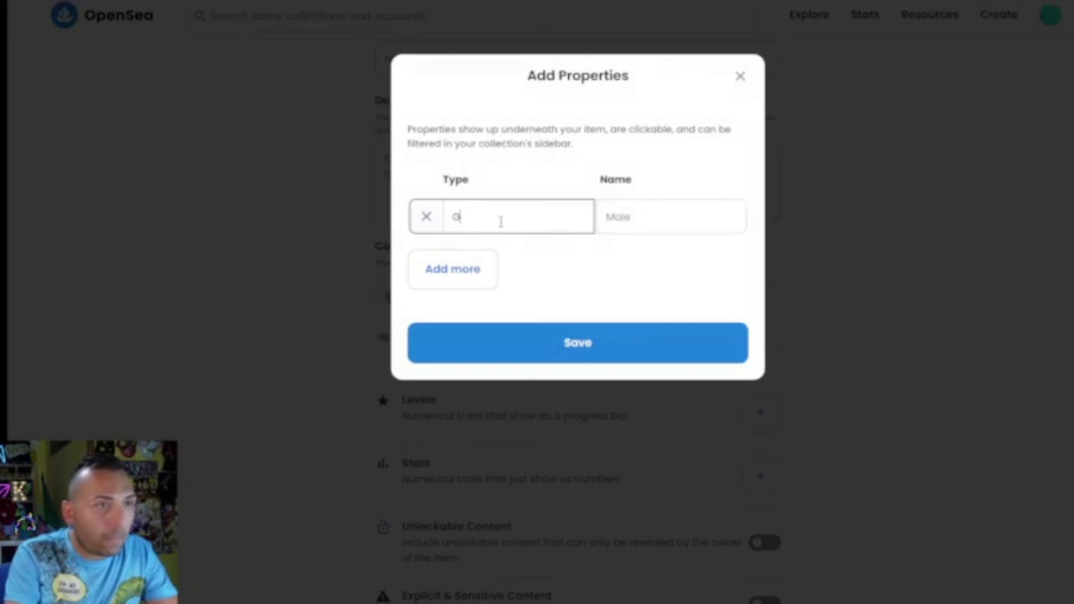
text(ue)
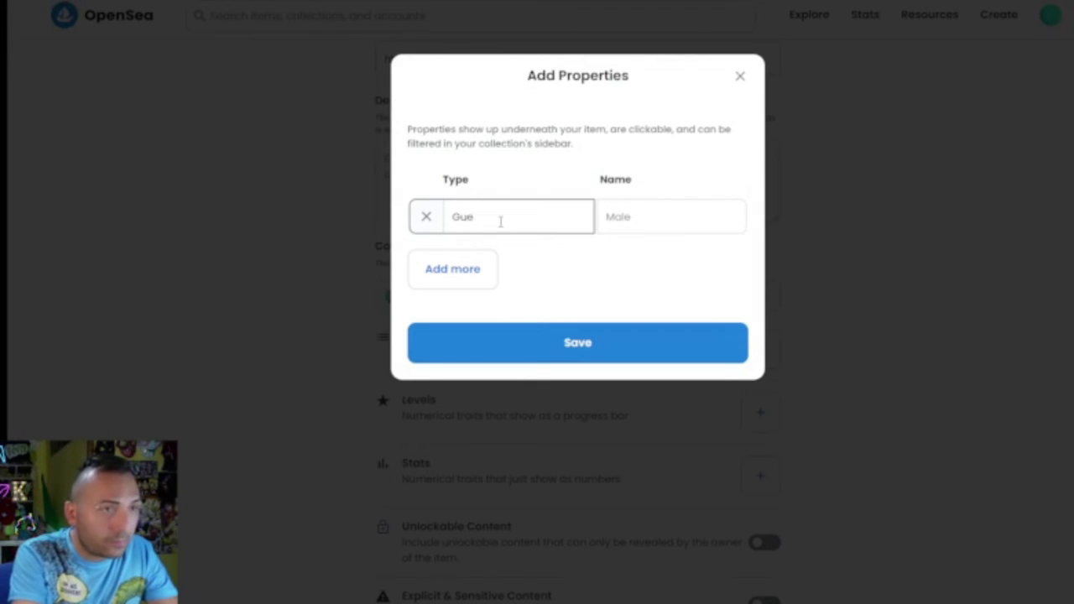
text(rriero)
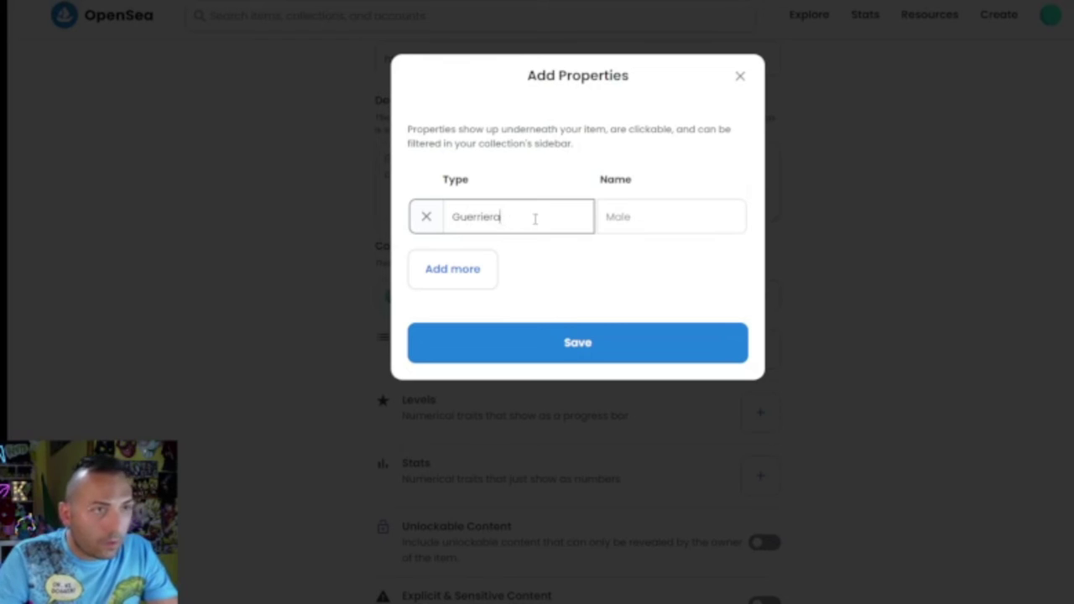
key(BackSpace)
text(a)
click(664, 218)
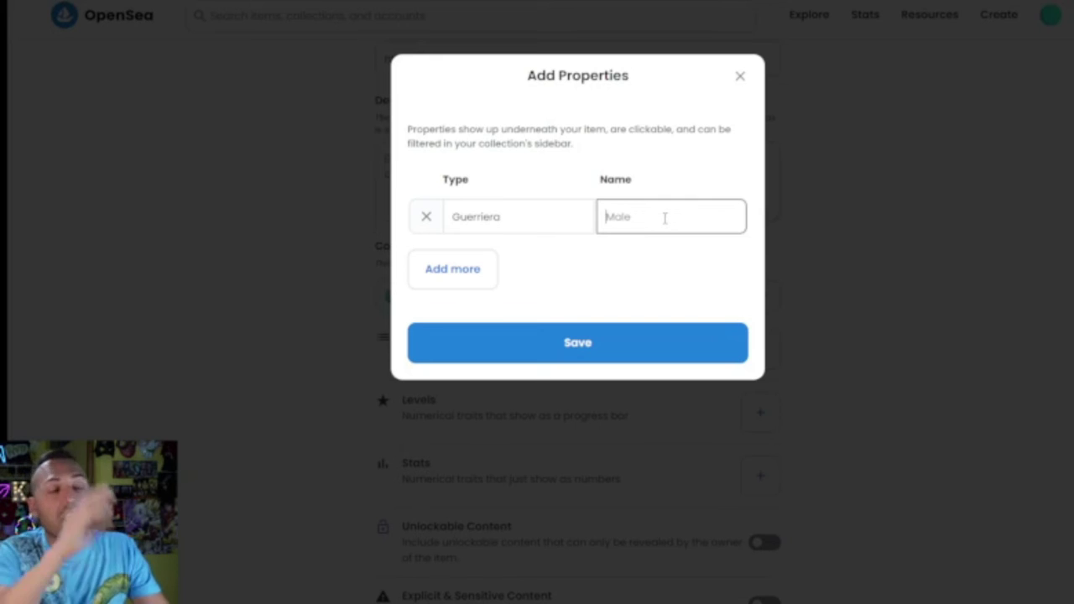
text(cyberlolly)
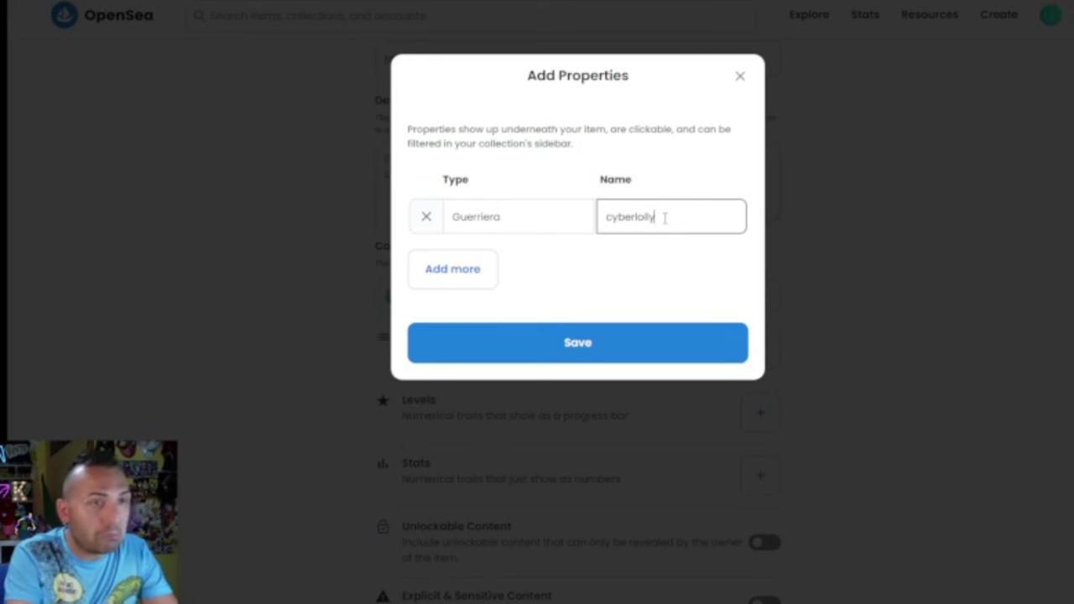
click(615, 216)
key(BackSpace)
text(C)
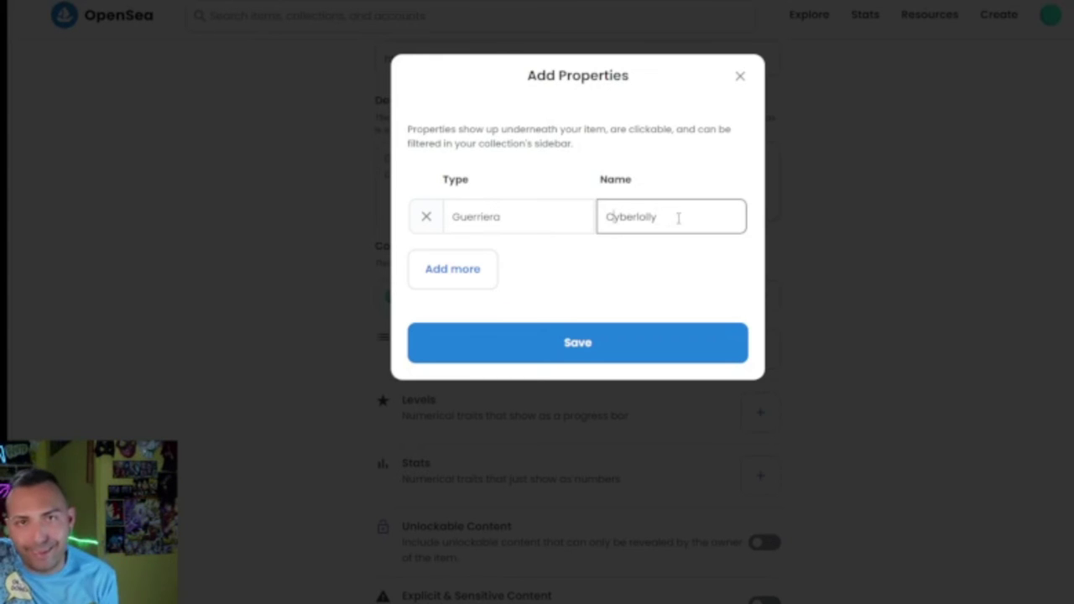
click(615, 355)
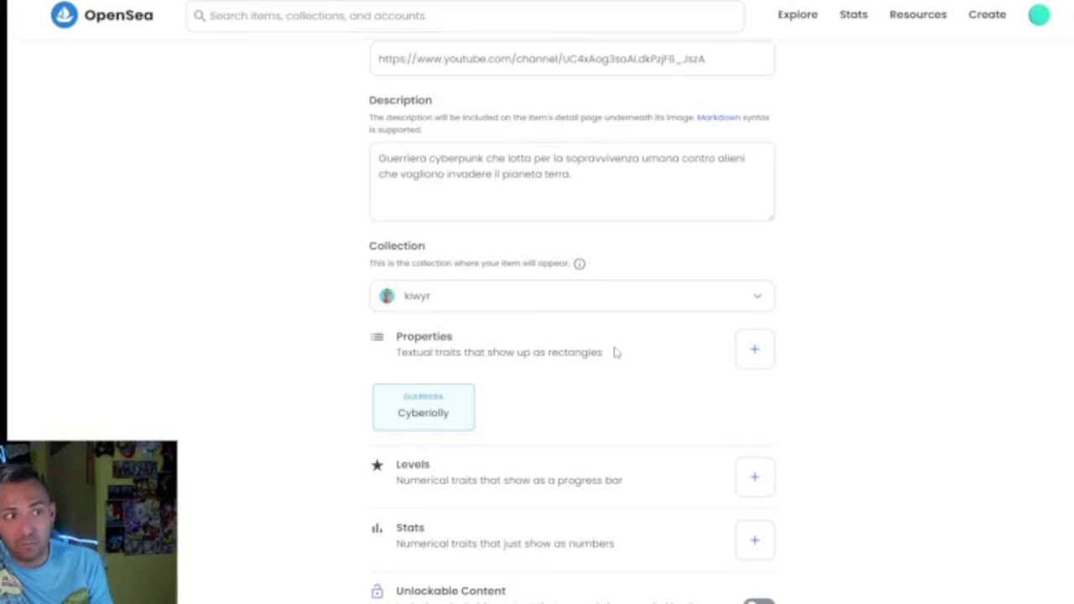
scroll(922, 355, down, 2)
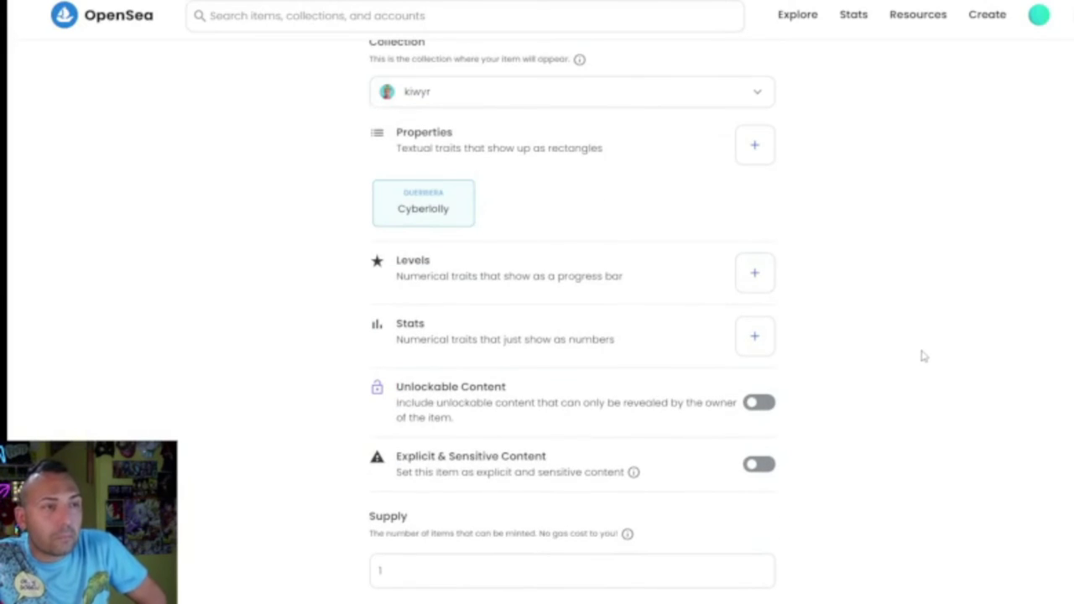
scroll(923, 355, down, 2)
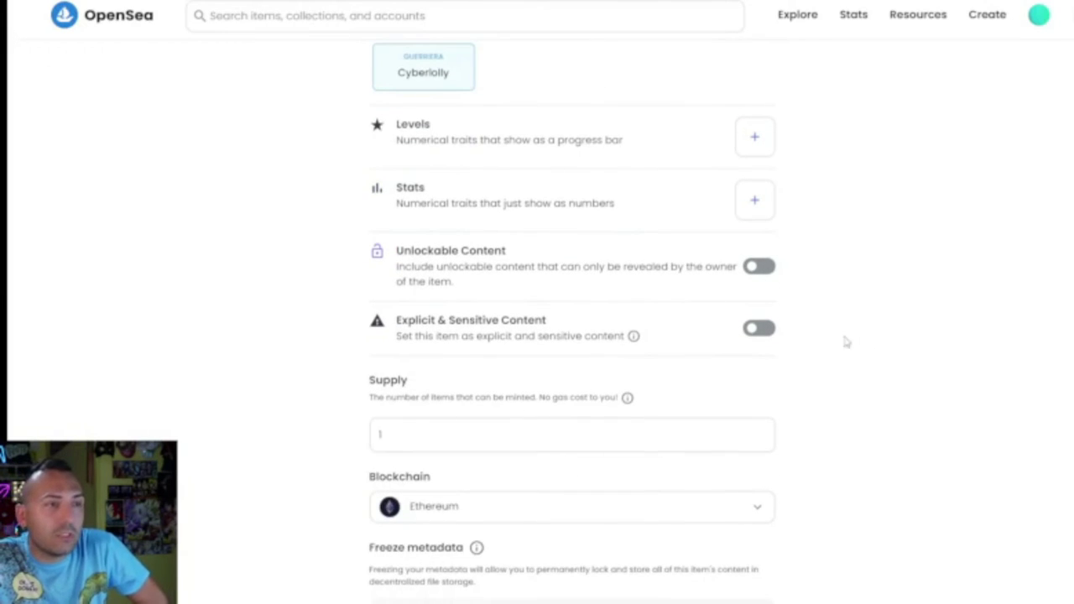
Step: Leave the item's levels empty and submit the Guerriera cyberpunk 2177 item for creation
click(763, 142)
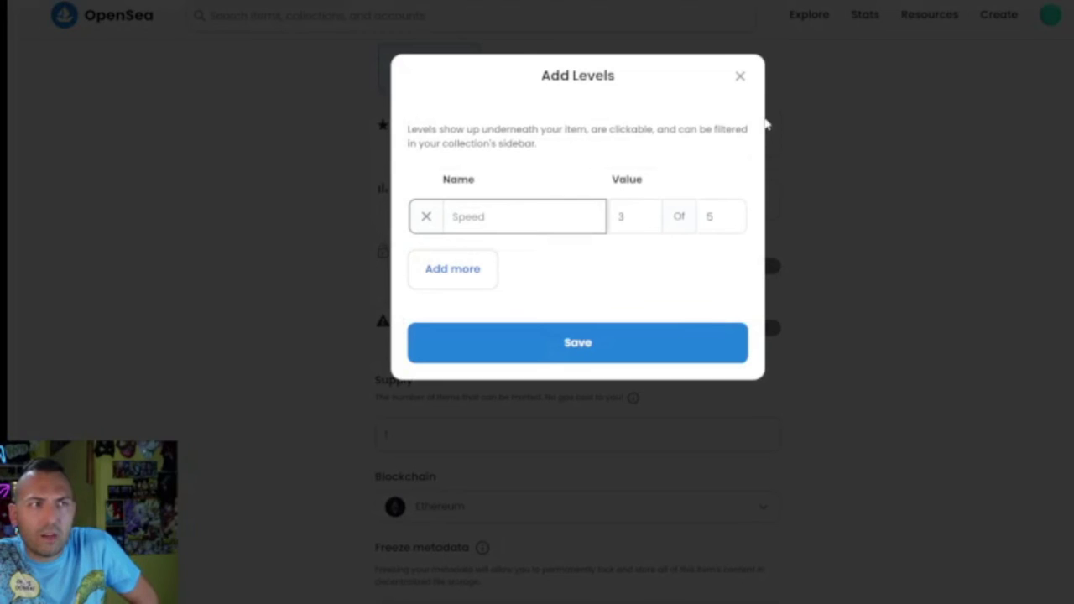
click(741, 80)
scroll(896, 277, down, 2)
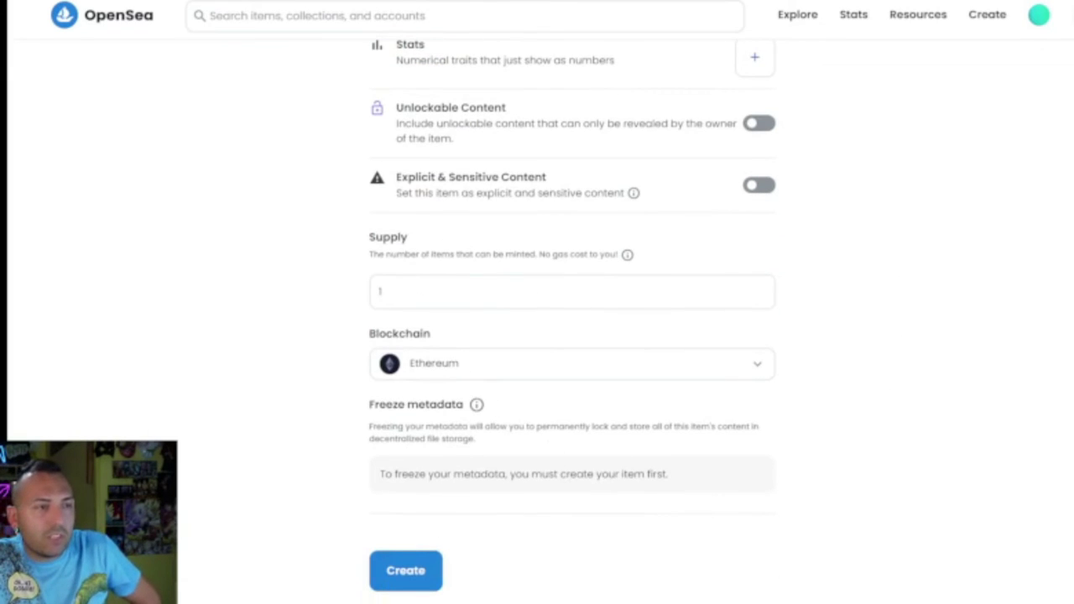
click(403, 579)
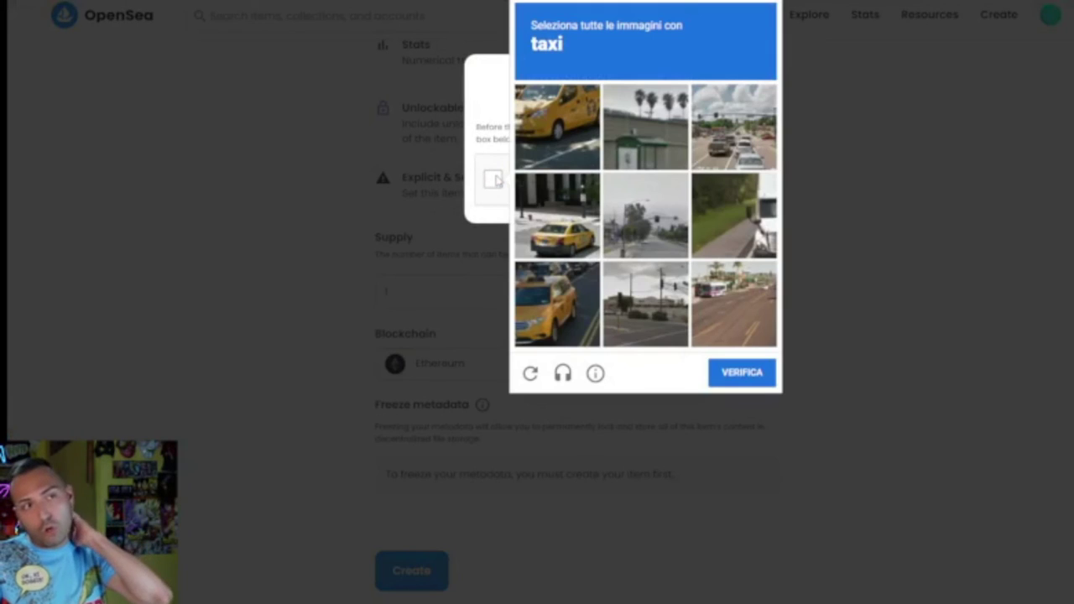
Step: Pass the human verification by selecting all three taxi images, and dismiss the item creation confirmation
click(572, 130)
click(571, 211)
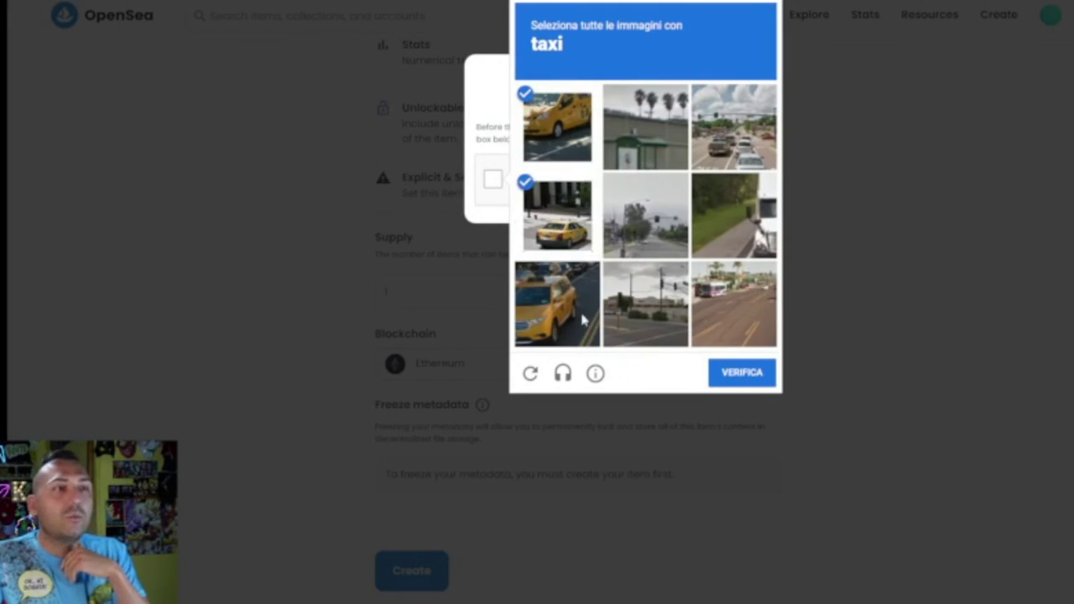
click(585, 318)
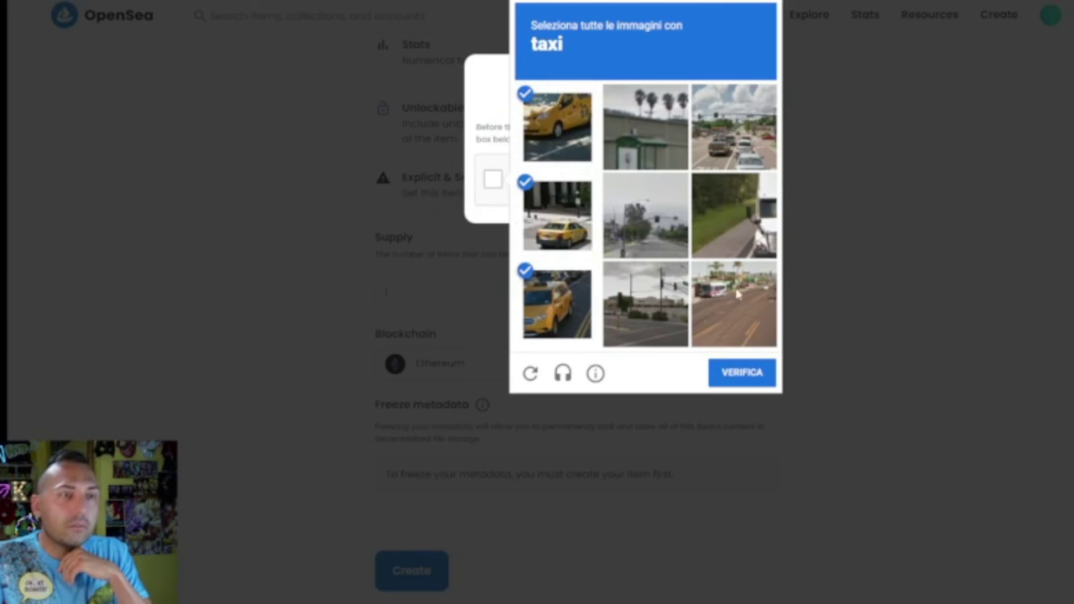
click(758, 376)
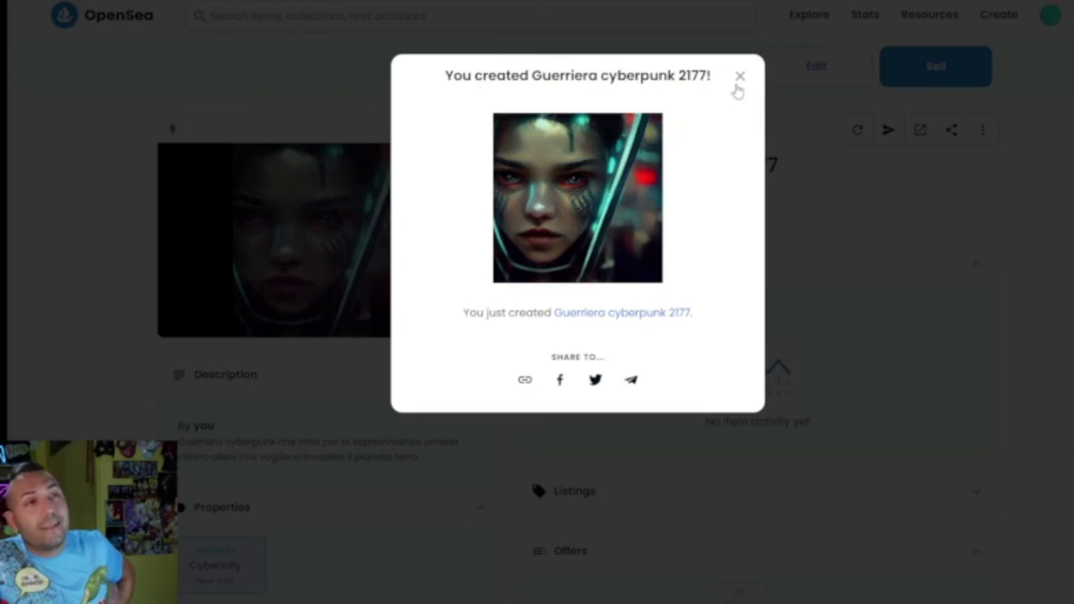
click(739, 79)
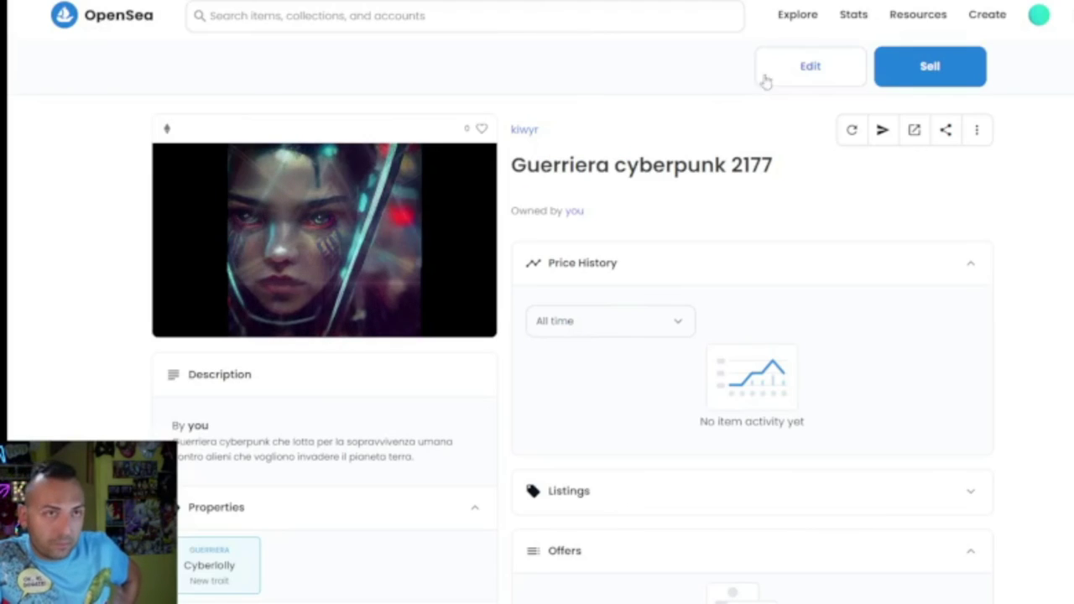
Step: Start a fixed-price sale listing for Guerriera cyberpunk 2177 and set the price to 2 ETH
click(926, 74)
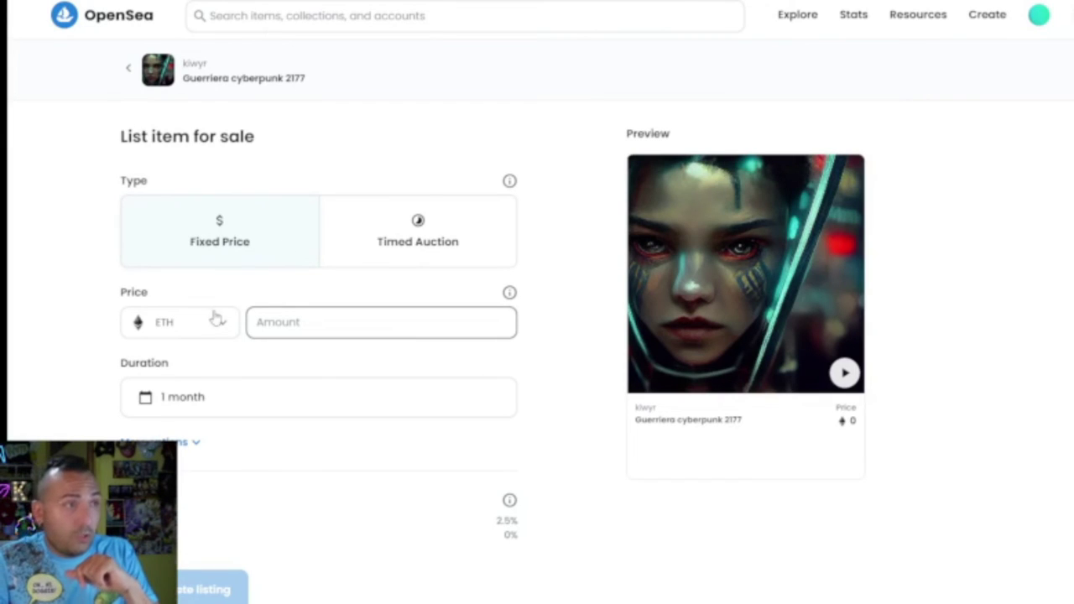
click(277, 325)
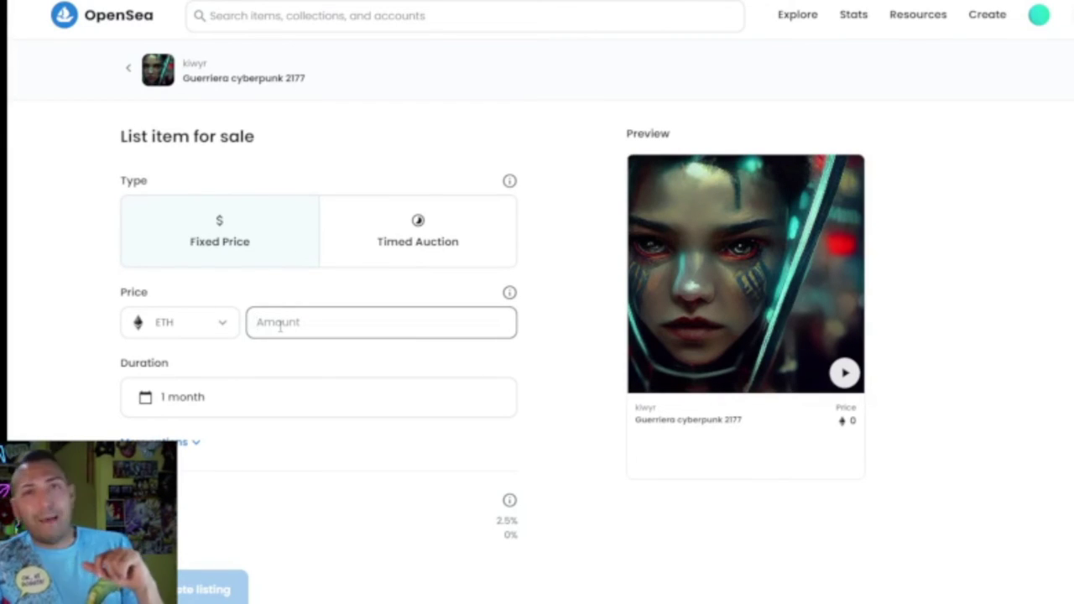
text(2)
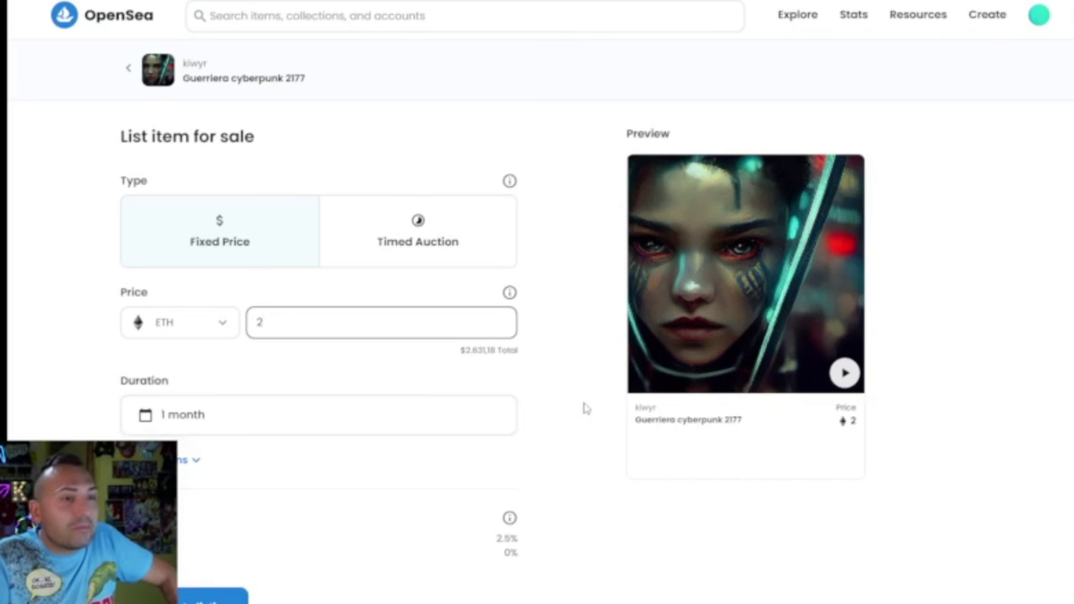
Step: Set the listing's duration to 6 months
scroll(582, 407, down, 3)
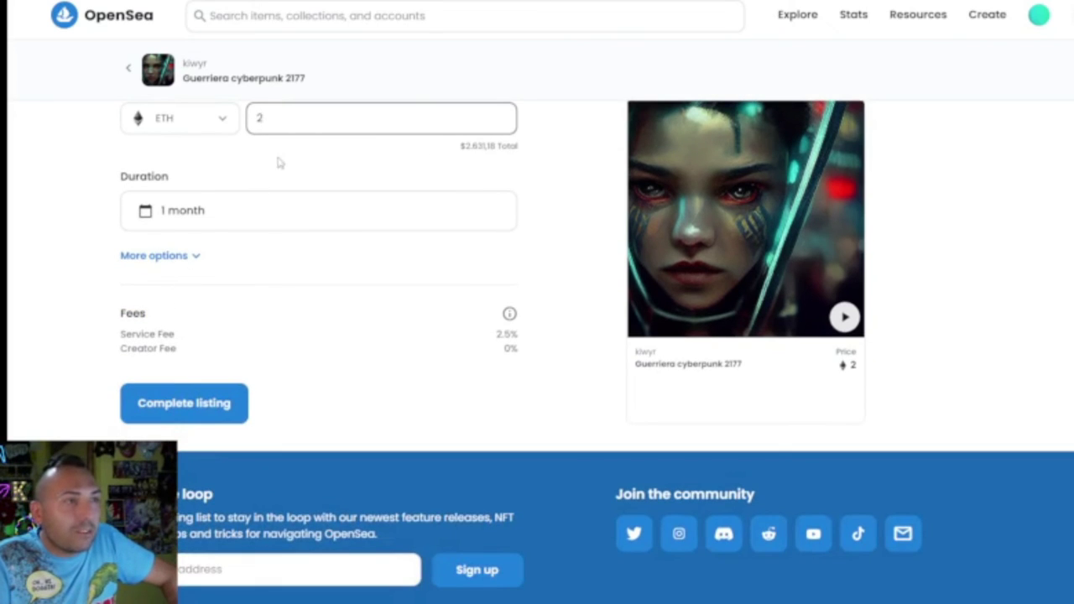
click(250, 215)
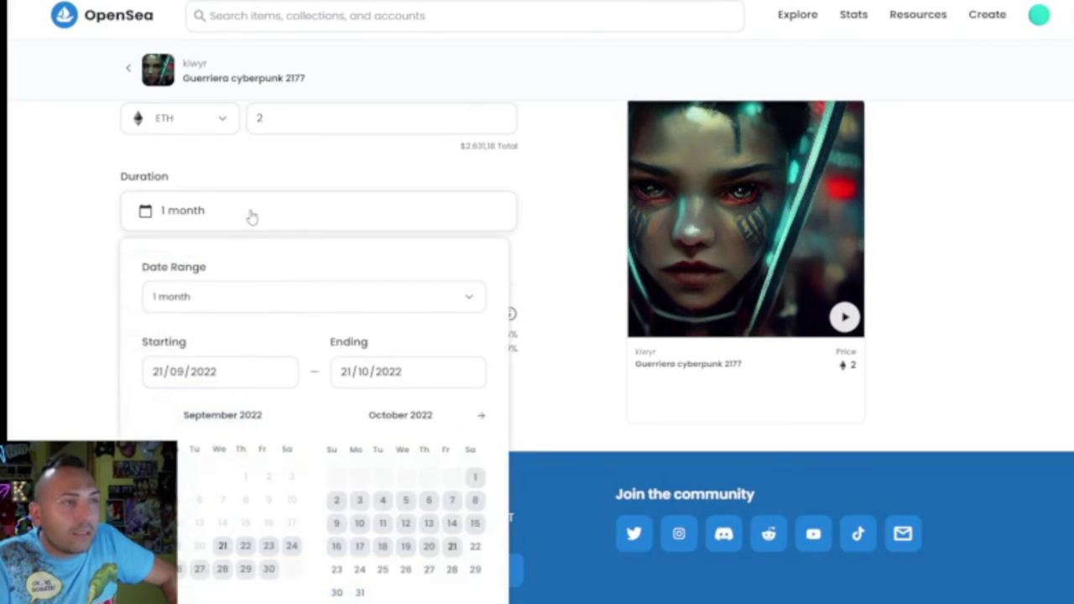
click(277, 306)
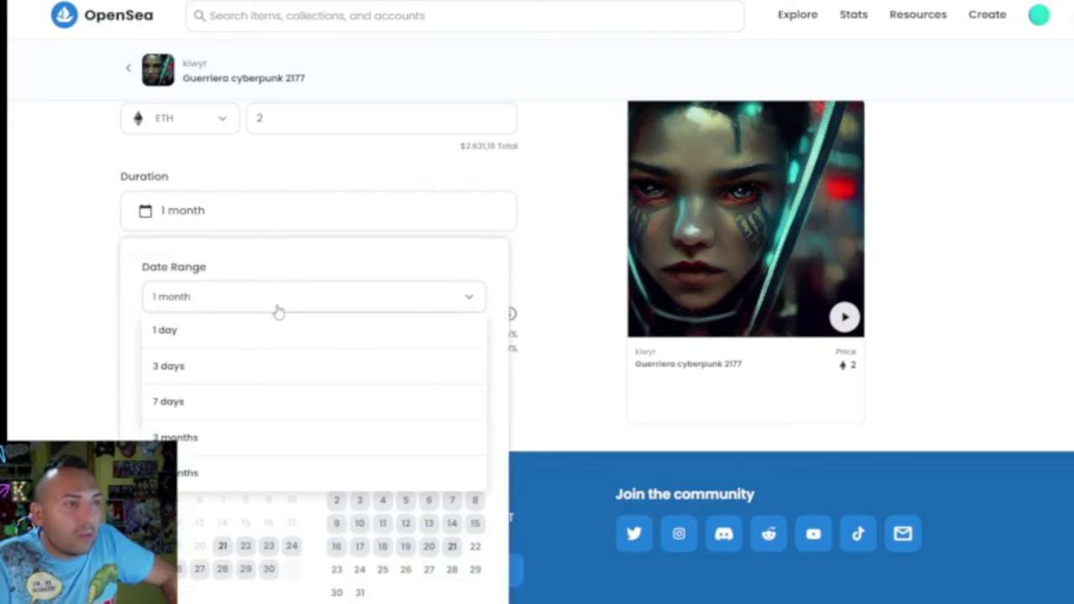
click(192, 475)
click(569, 379)
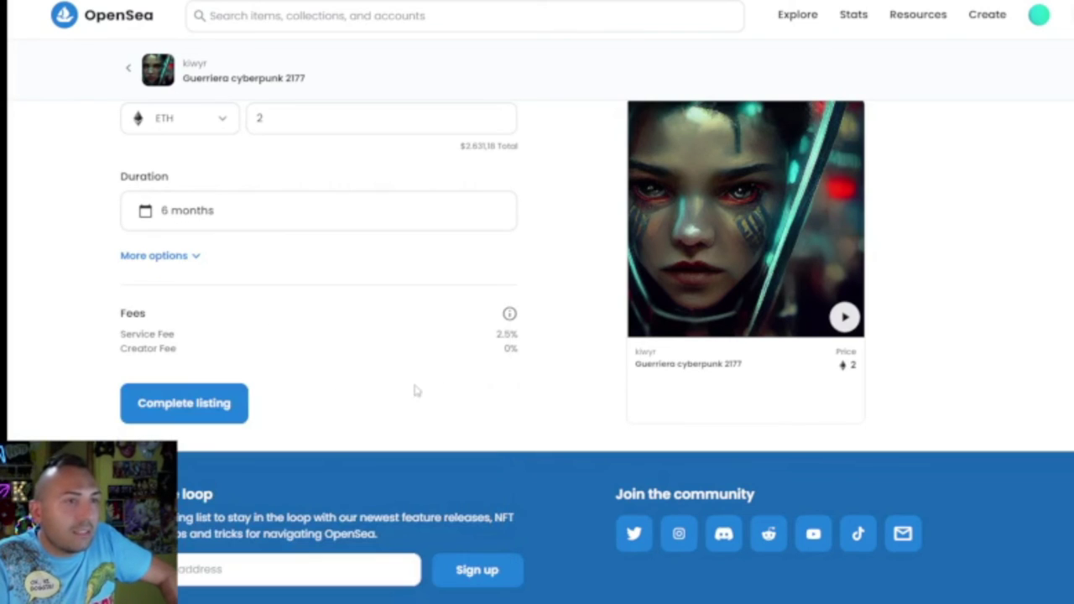
Step: Complete the listing, approve the signature request in the wallet, and view the listed item
click(208, 410)
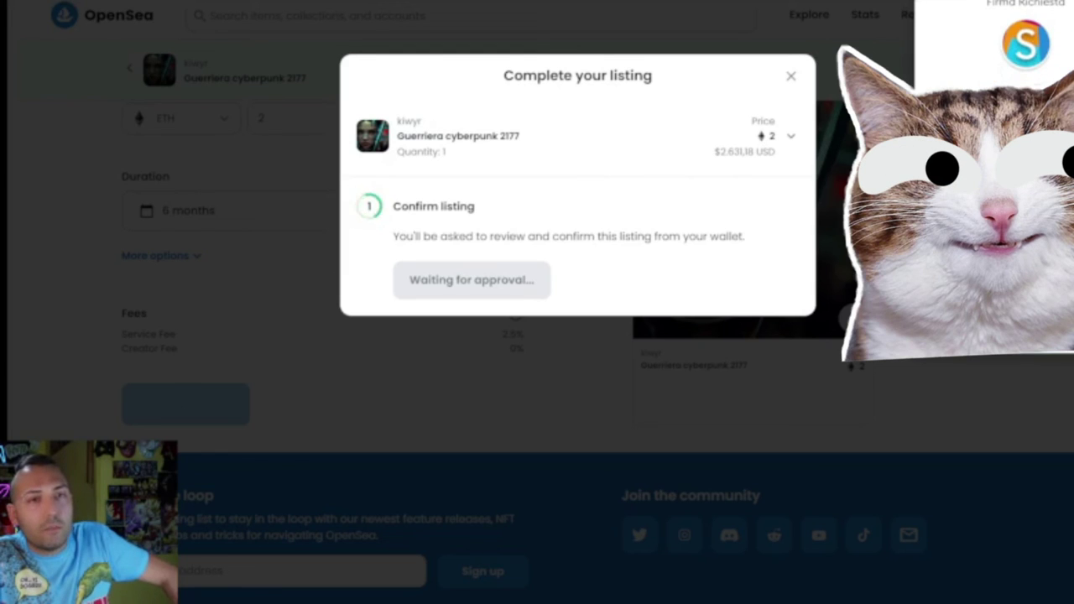
click(1050, 330)
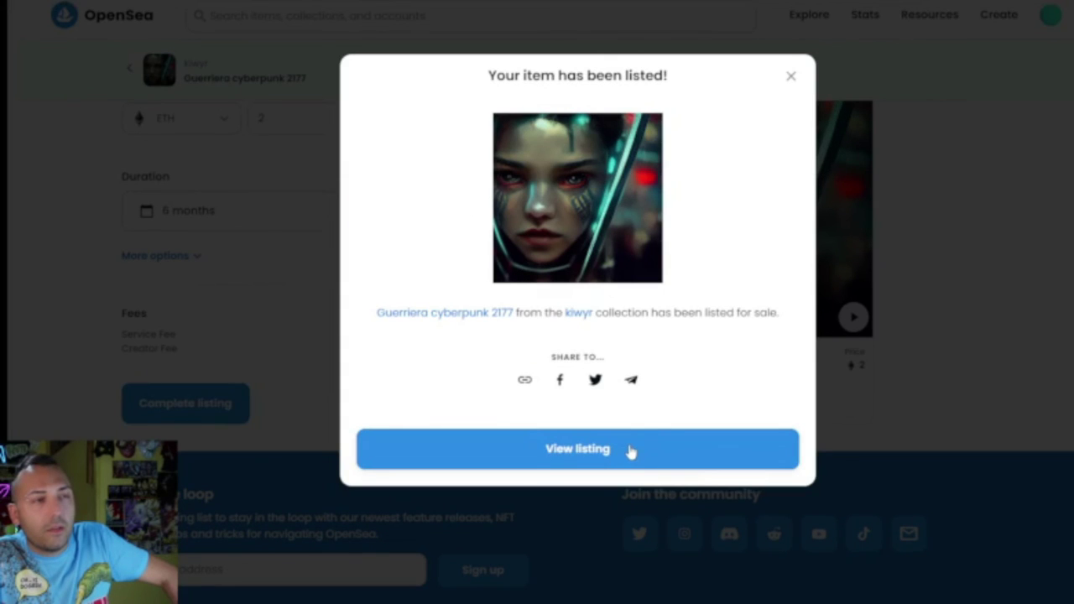
click(631, 452)
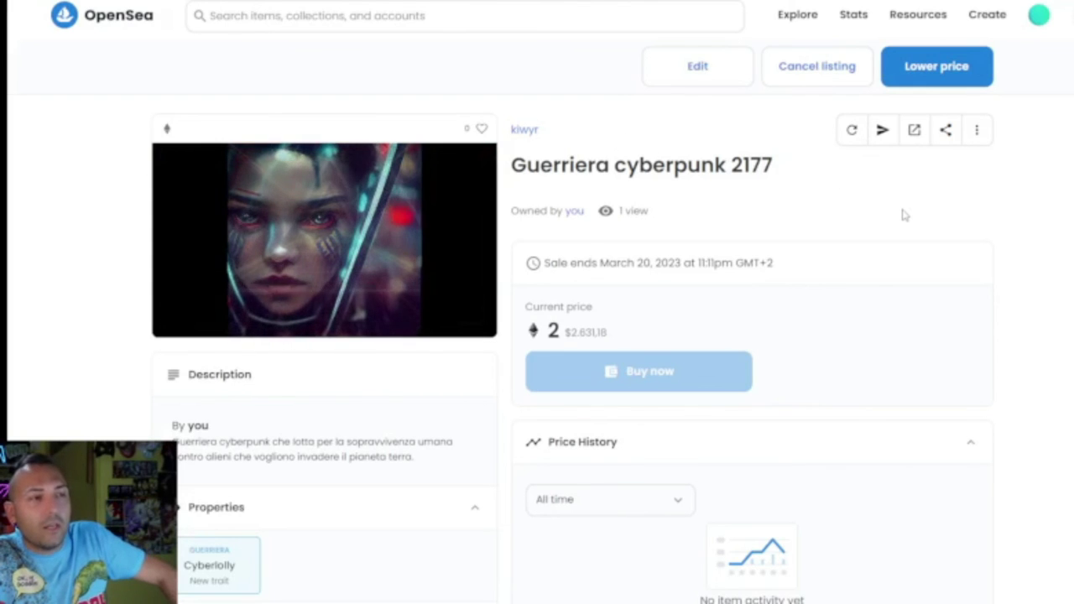
Step: Open the kiwyr collection from My Collections and look over its items and their prices
mouse_move(1031, 34)
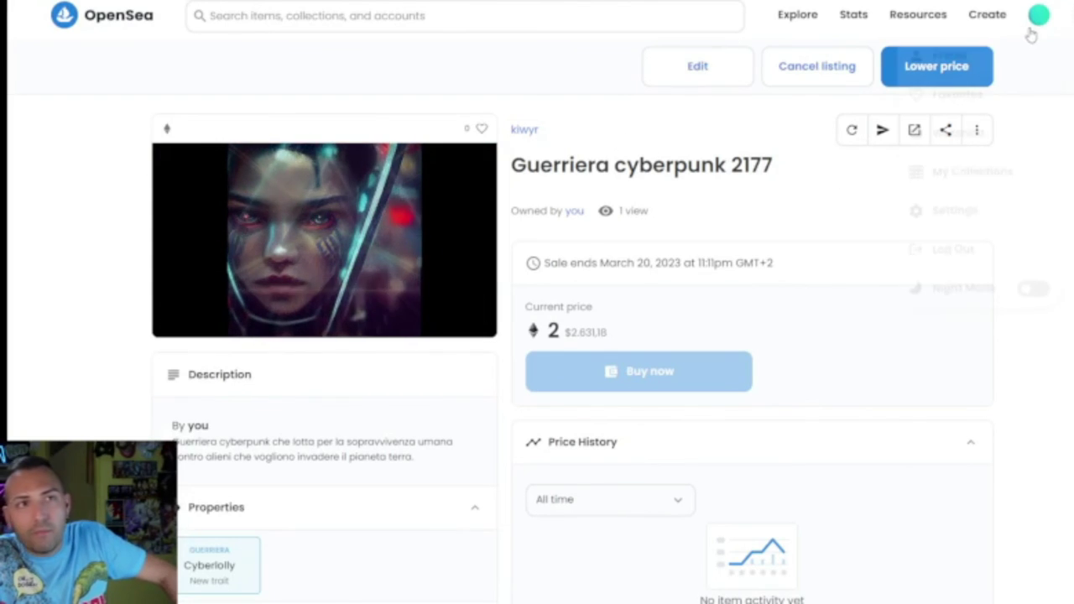
click(956, 183)
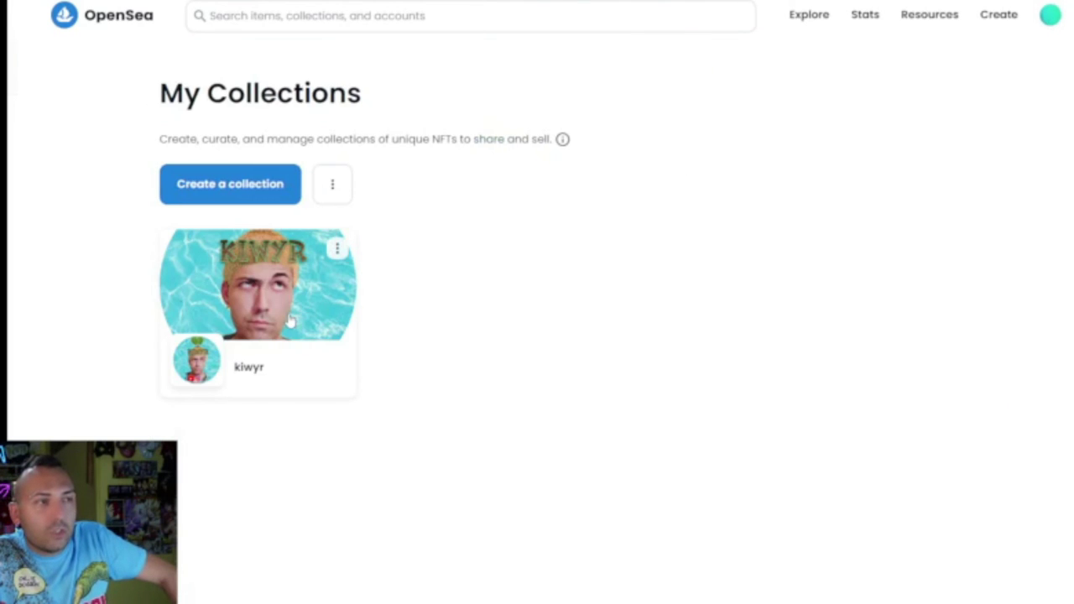
click(289, 322)
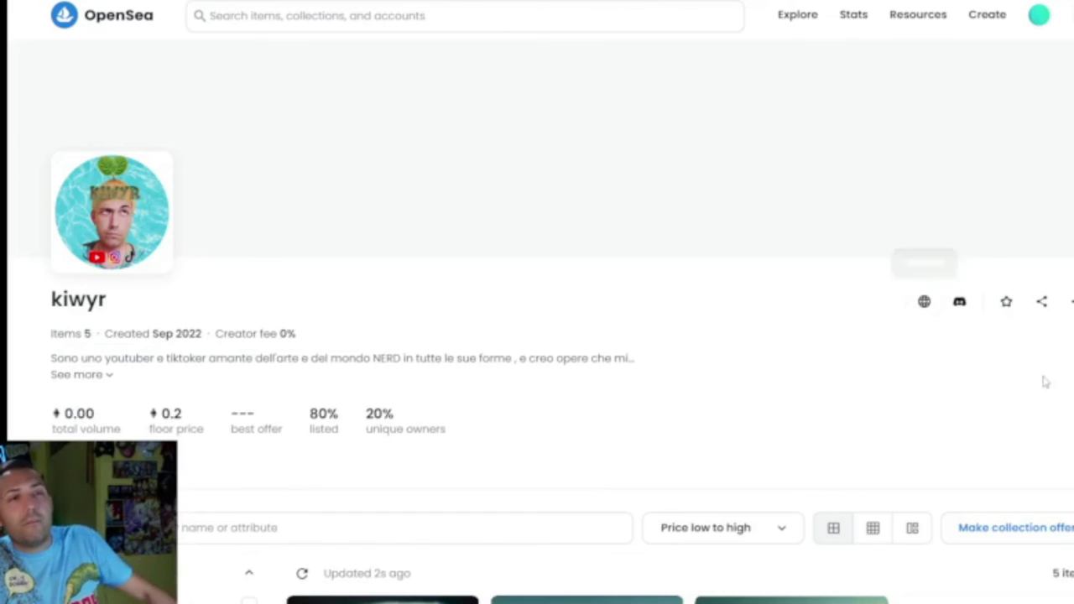
scroll(1045, 379, down, 5)
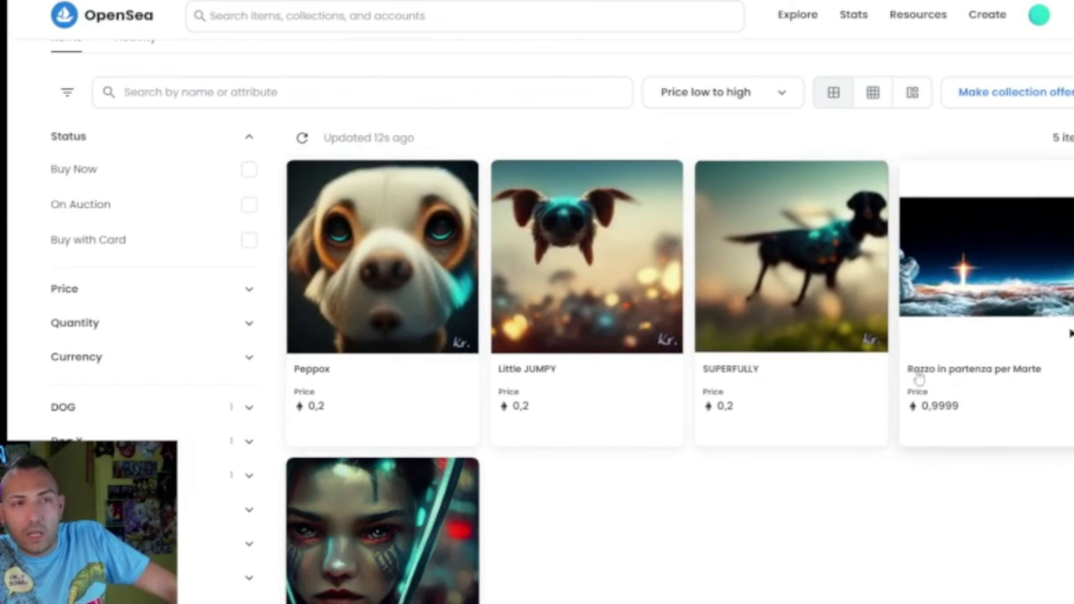
scroll(873, 447, down, 2)
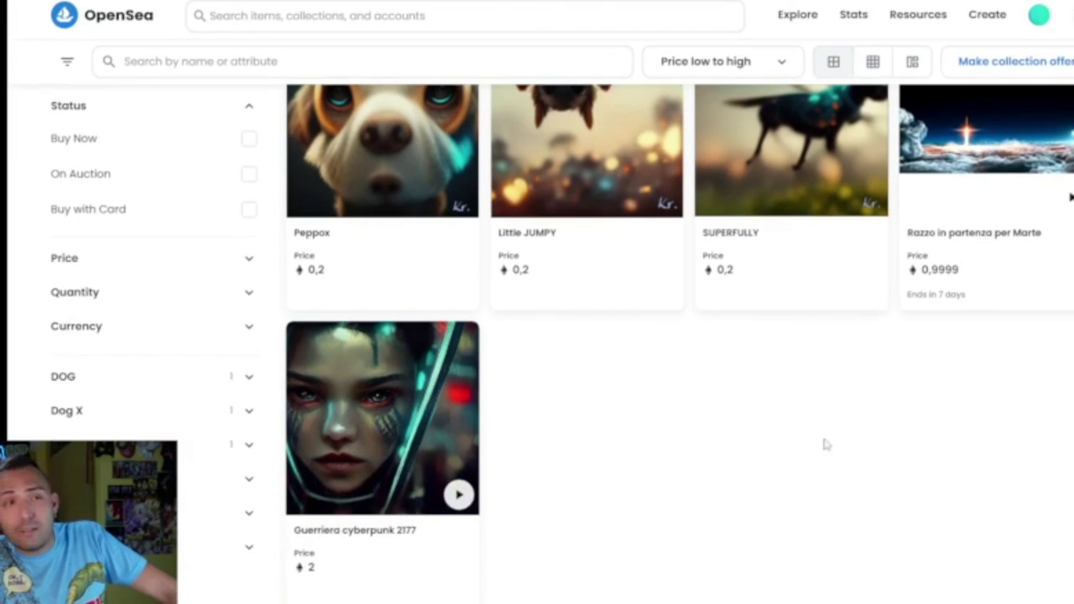